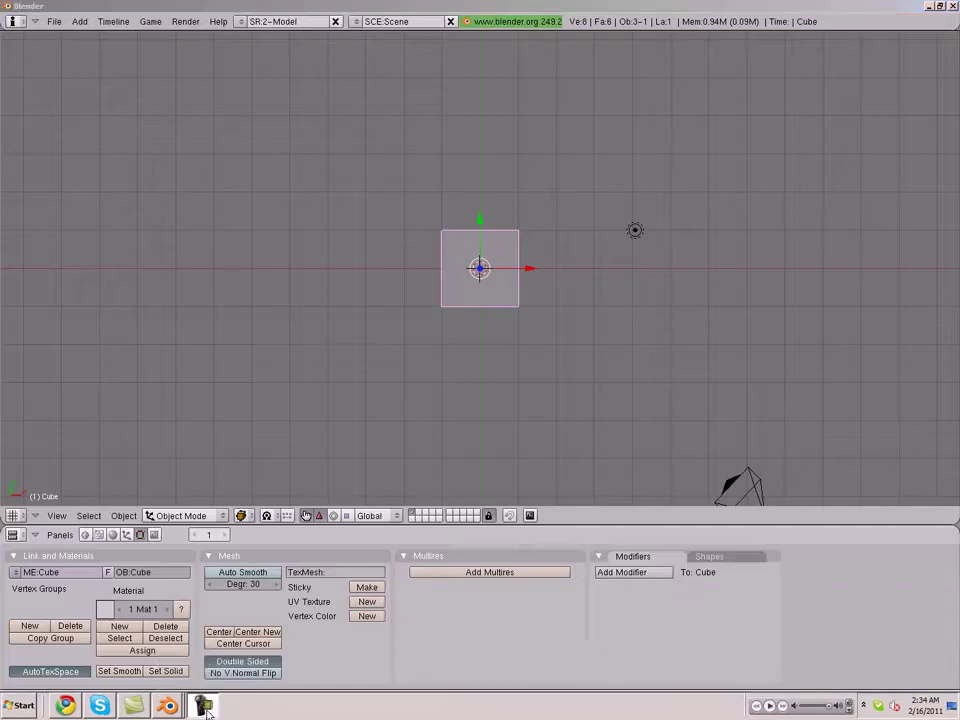
# Delete the default camera and lamp from the scene
pyautogui.click(205, 706)
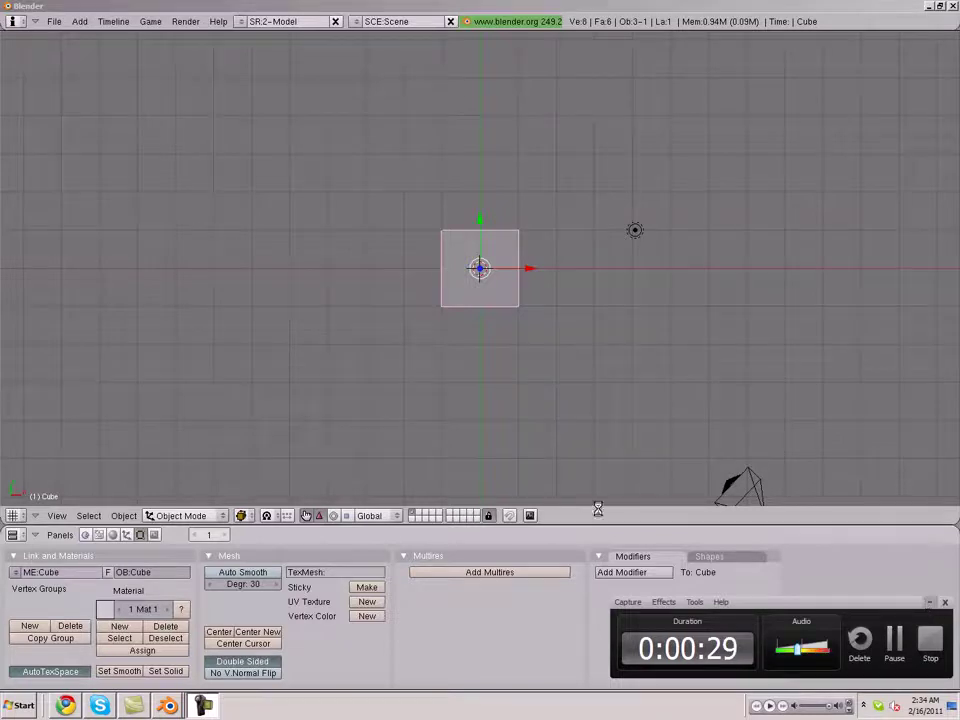
pyautogui.click(928, 603)
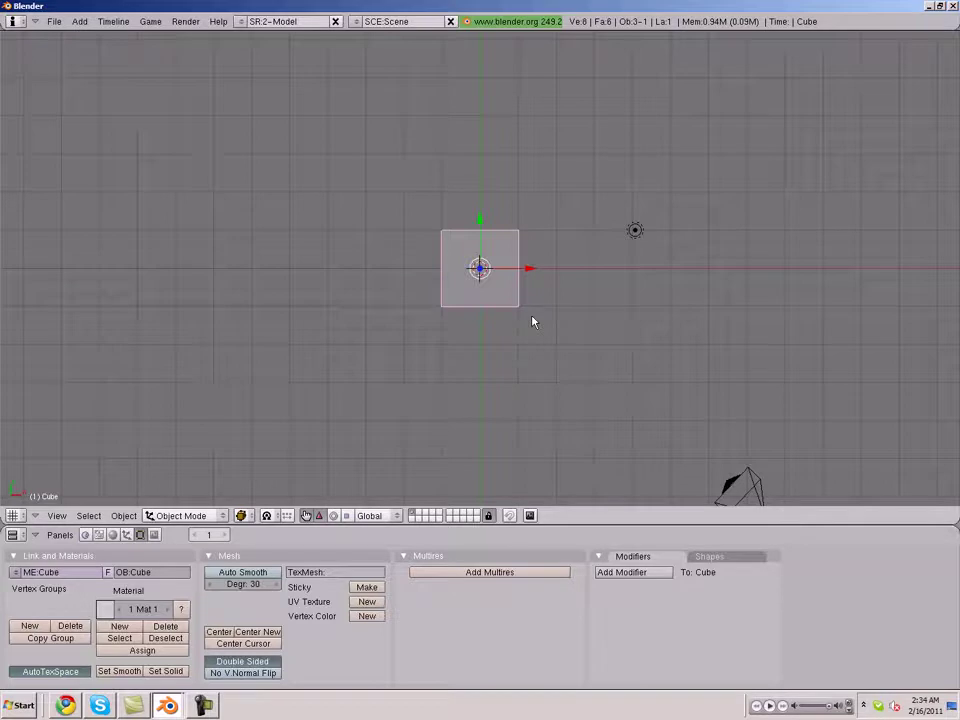
pyautogui.scroll(-2, 557, 354)
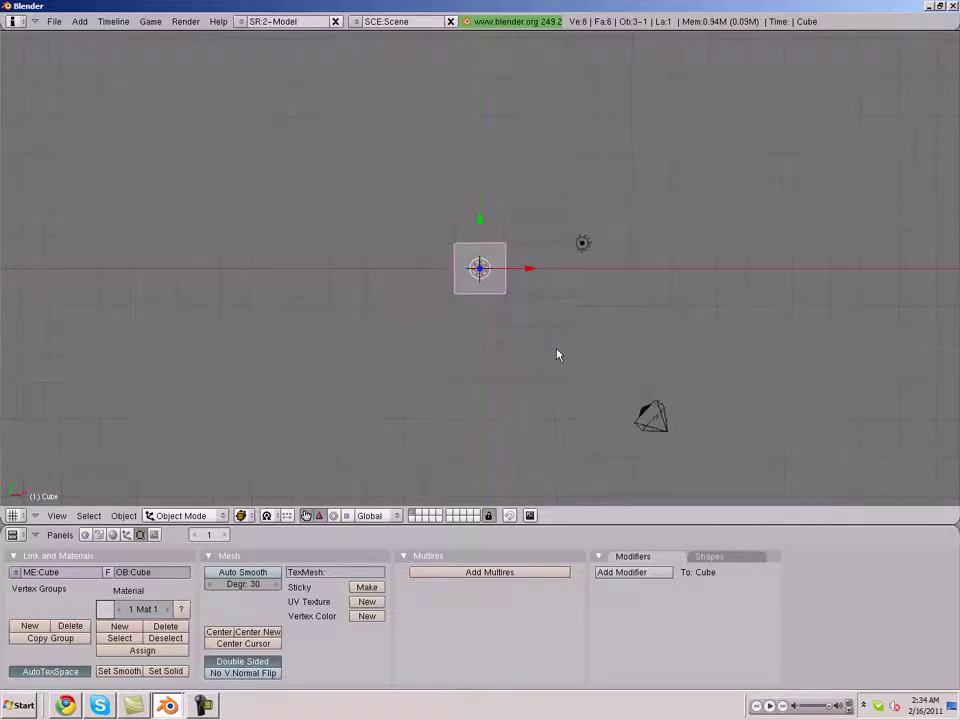
pyautogui.scroll(1, 557, 354)
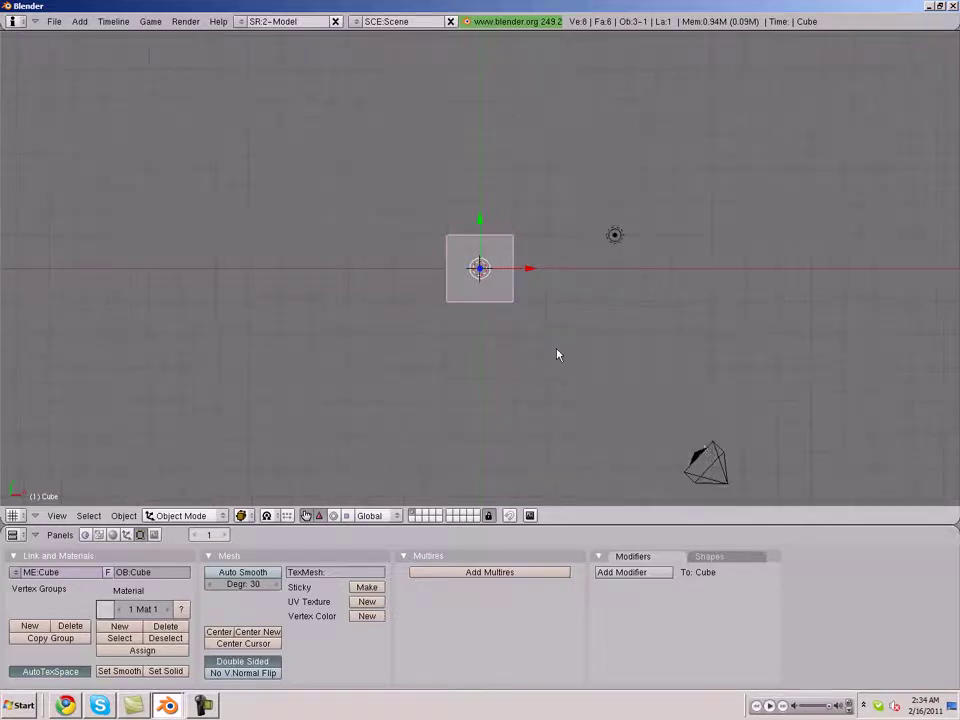
pyautogui.rightClick(716, 463)
pyautogui.press('x')
pyautogui.click(710, 458)
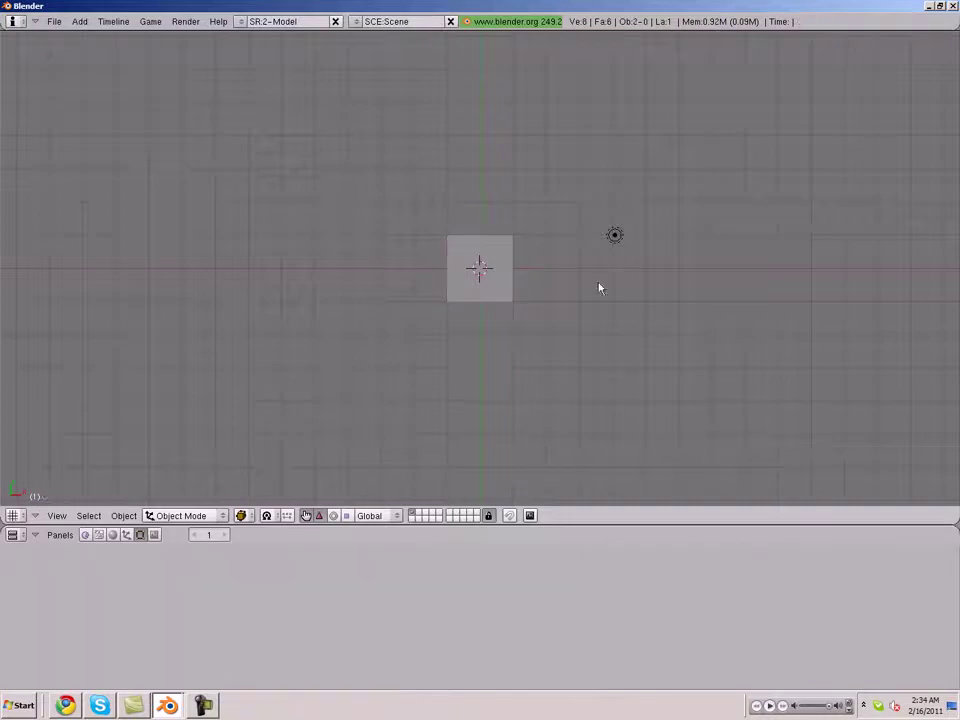
pyautogui.rightClick(614, 236)
pyautogui.press('x')
pyautogui.click(610, 230)
# Add a plane mesh and scale it up about five times as the ground
pyautogui.press('space')
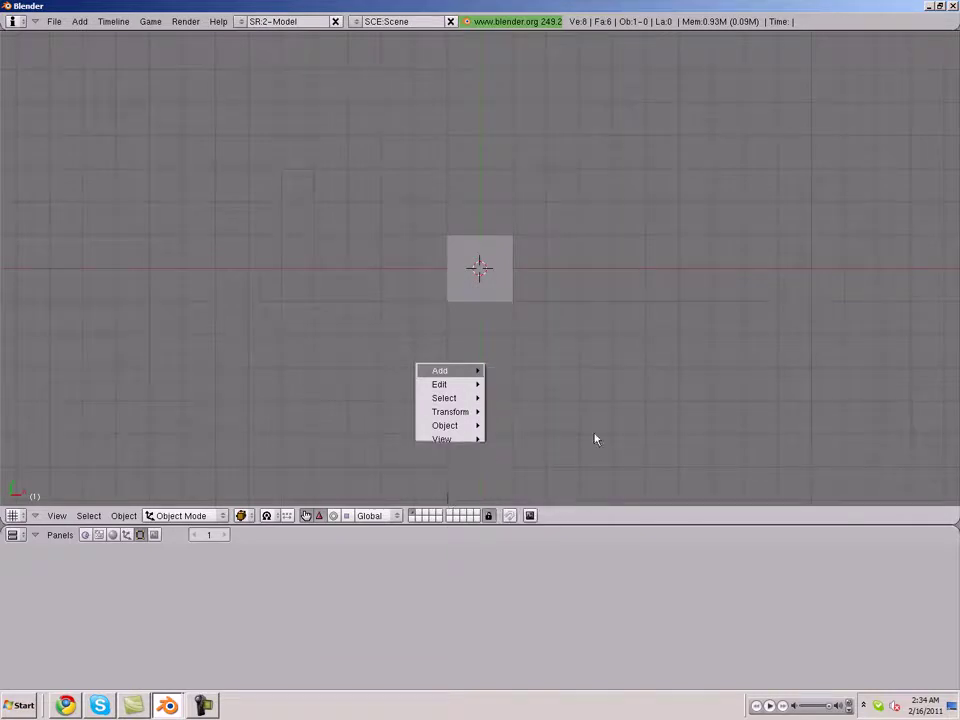
pyautogui.click(480, 372)
pyautogui.press('s')
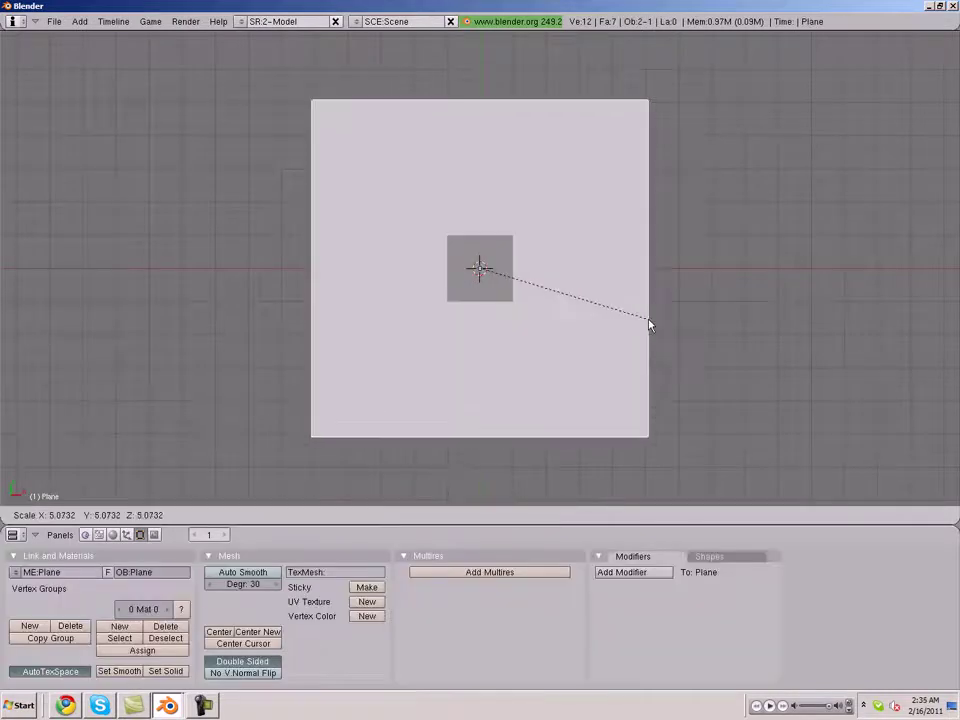
pyautogui.click(649, 325)
pyautogui.press('Tab')
pyautogui.moveTo(585, 388)
pyautogui.mouseDown(button='middle')
pyautogui.moveTo(639, 193)
pyautogui.moveTo(516, 252)
pyautogui.mouseUp(button='middle')
# Enlarge the ground plane slightly and shift it along Z
pyautogui.rightClick(497, 268)
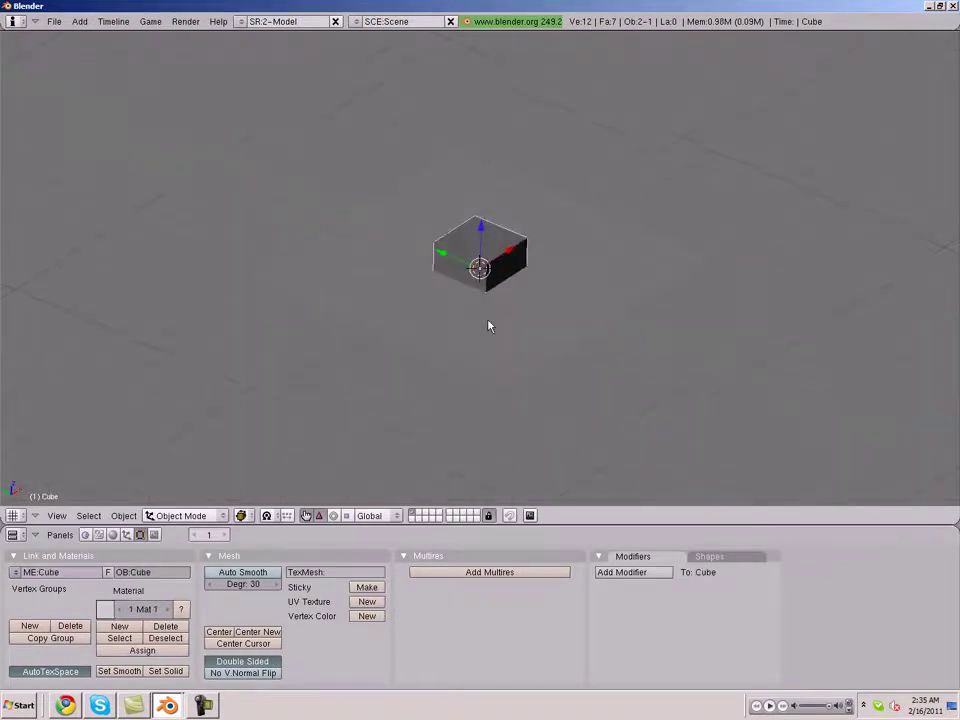
pyautogui.rightClick(502, 334)
pyautogui.press('s')
pyautogui.click(659, 432)
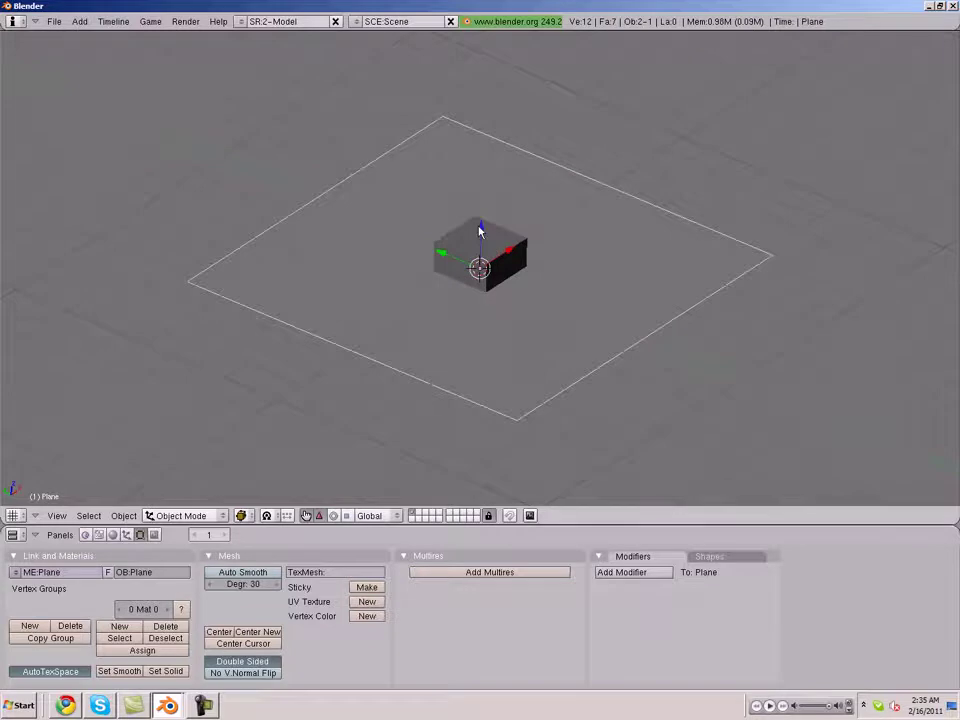
pyautogui.press('g')
pyautogui.press('z')
pyautogui.click(482, 228)
# Raise the cube above the plane and move it off-centre across it
pyautogui.rightClick(485, 237)
pyautogui.press('g')
pyautogui.press('z')
pyautogui.click(485, 210)
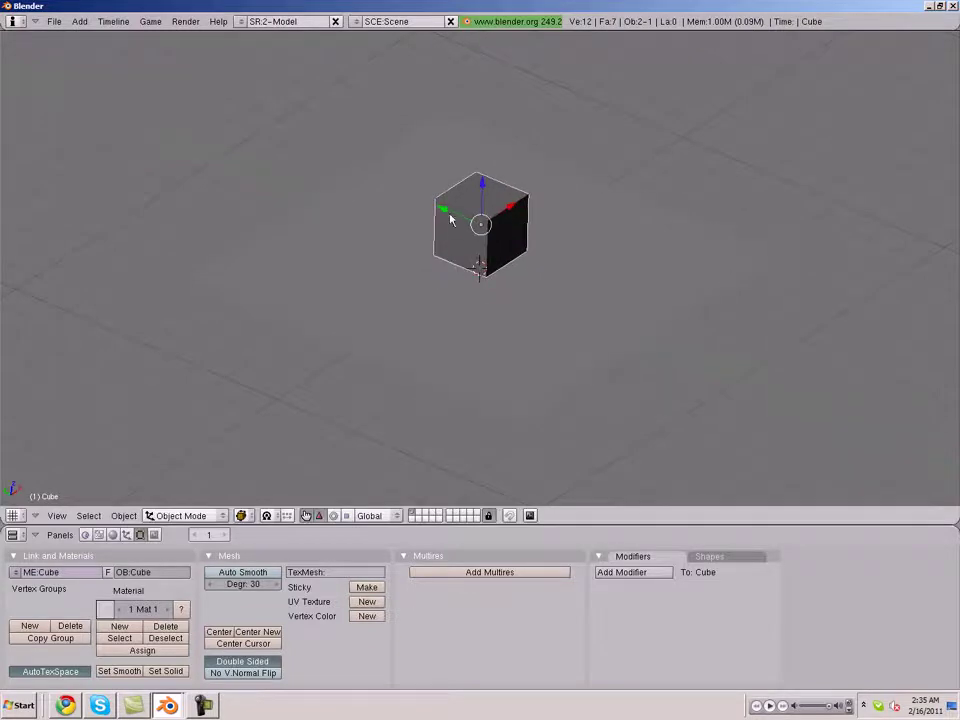
pyautogui.press('g')
pyautogui.click(548, 257)
pyautogui.rightClick(521, 336)
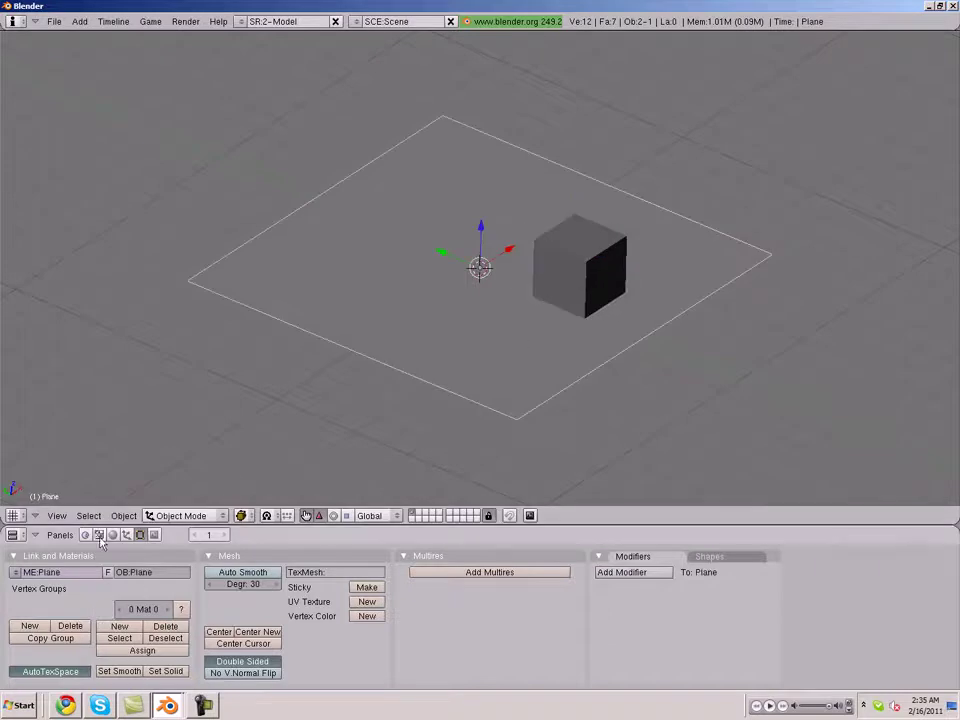
# Give the ground plane a new material coloured mid grey
pyautogui.press('F5')
pyautogui.click(242, 584)
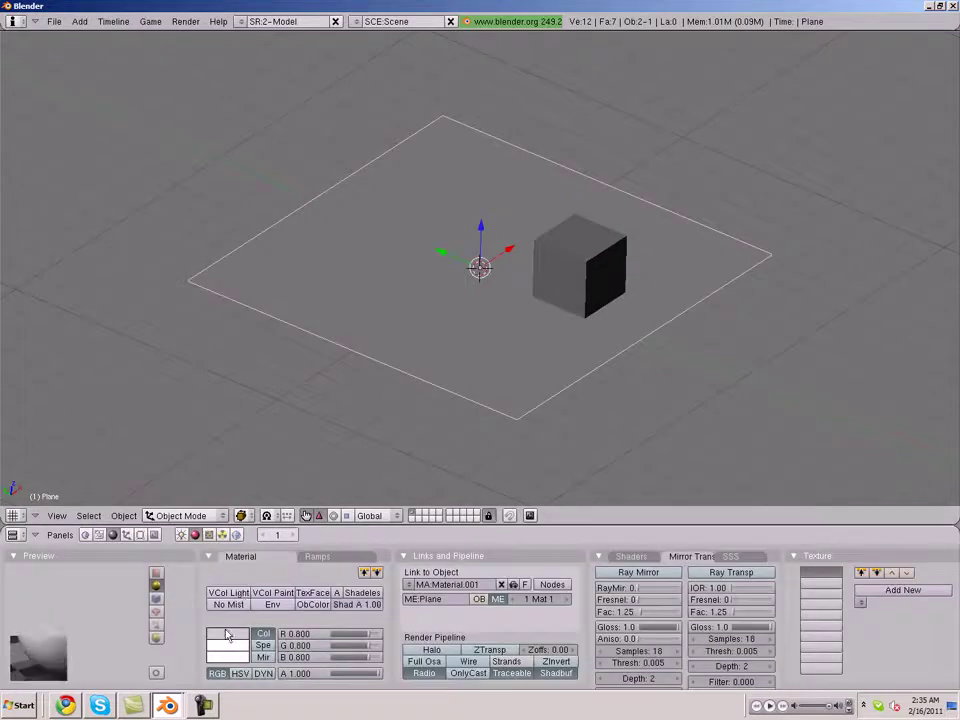
pyautogui.click(227, 635)
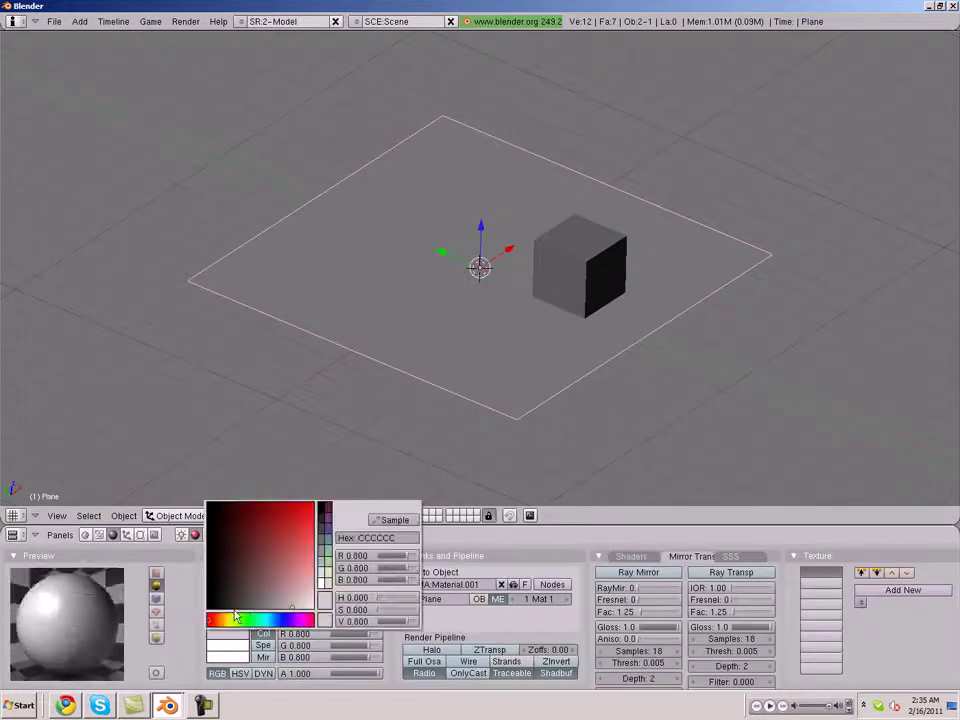
pyautogui.click(326, 600)
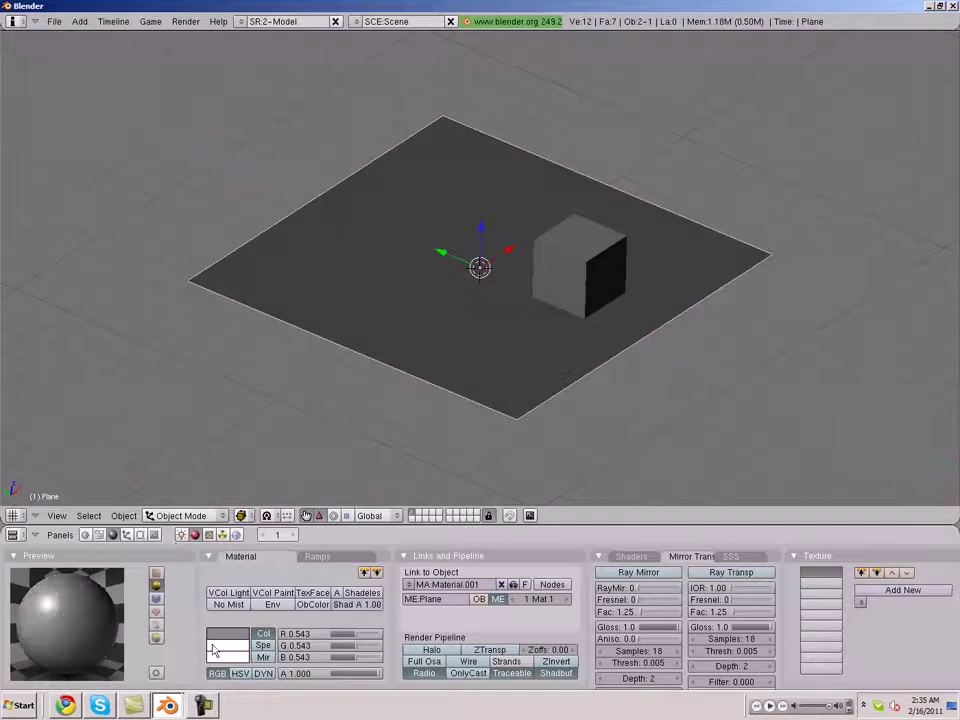
# Colour the cube's material bright green (7FFF00)
pyautogui.press('a')
pyautogui.moveTo(493, 364); pyautogui.dragTo(584, 296, button='middle')
pyautogui.rightClick(584, 296)
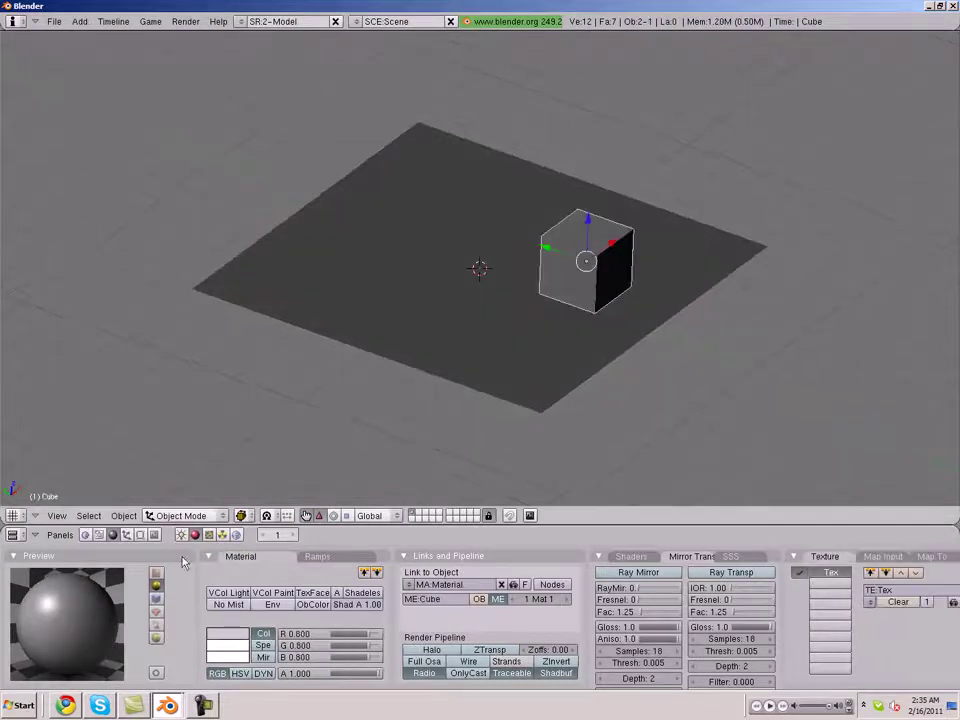
pyautogui.click(215, 638)
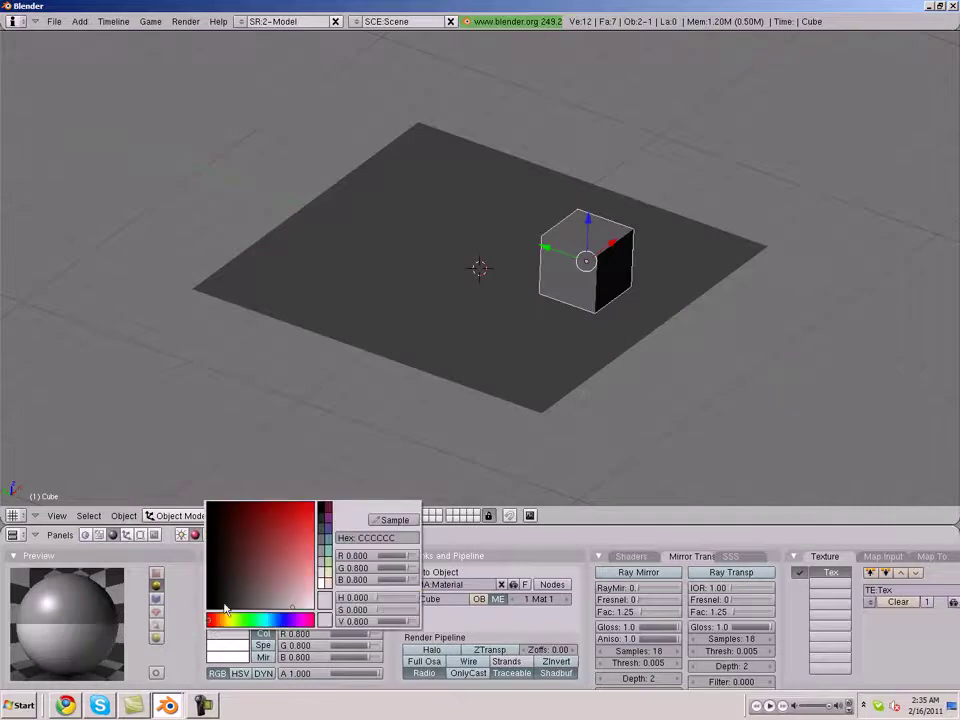
pyautogui.click(325, 598)
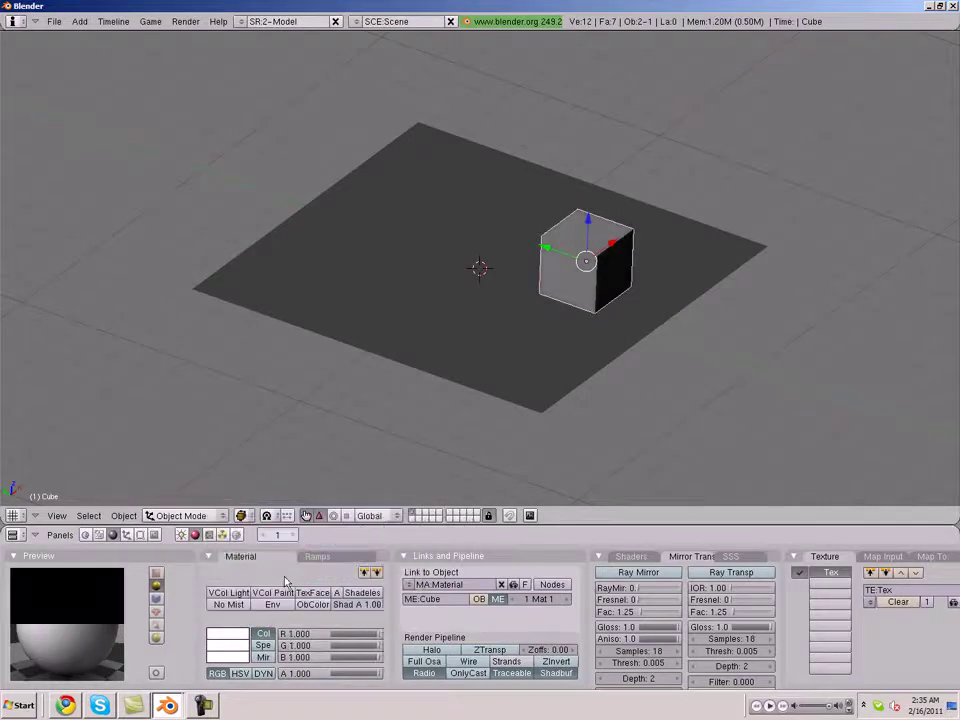
pyautogui.click(241, 641)
pyautogui.click(325, 563)
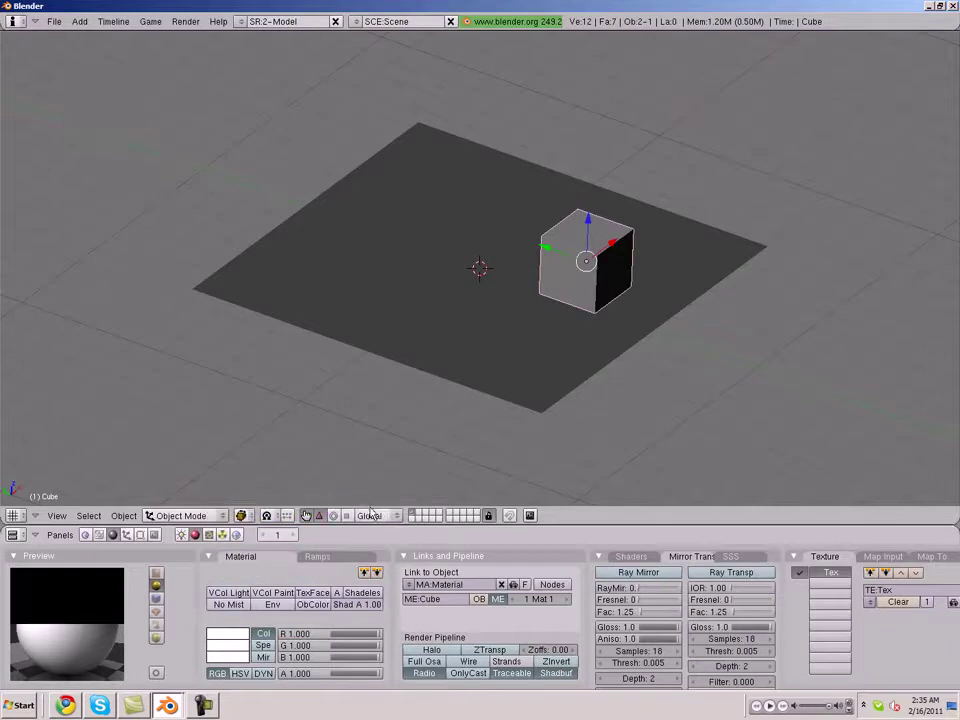
# Stretch the ground plane into a long rectangle and reselect the cube in top view
pyautogui.moveTo(587, 358); pyautogui.dragTo(527, 371, button='middle')
pyautogui.rightClick(623, 375)
pyautogui.press('s')
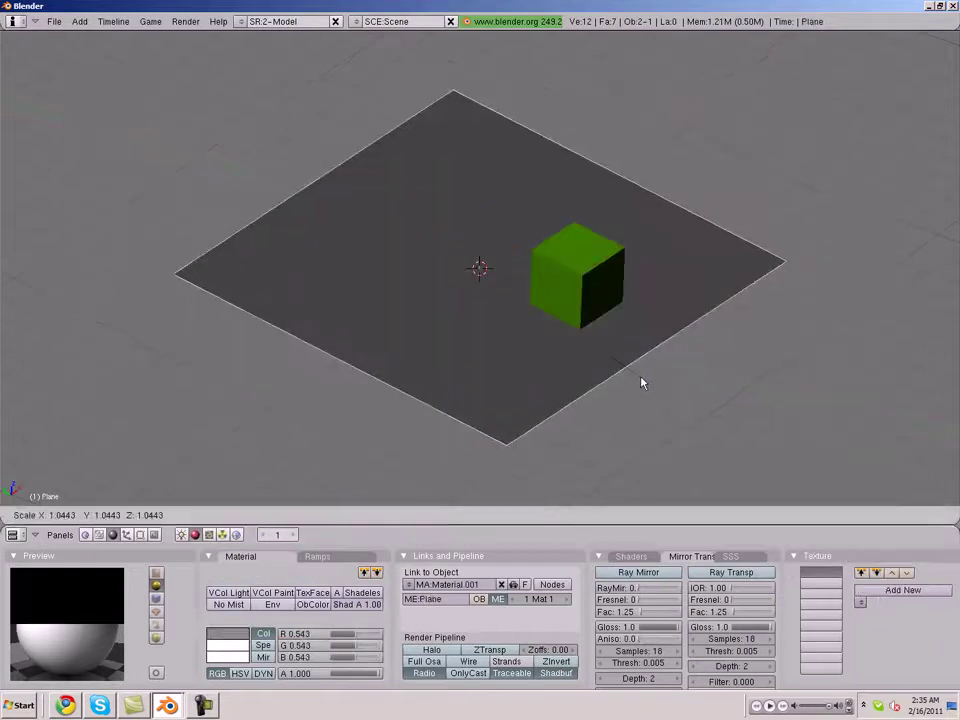
pyautogui.click(649, 386)
pyautogui.moveTo(649, 386); pyautogui.dragTo(534, 236, button='middle')
pyautogui.moveTo(651, 266); pyautogui.dragTo(489, 283, button='middle')
pyautogui.rightClick(600, 246)
pyautogui.moveTo(246, 300)
pyautogui.mouseDown(button='middle')
pyautogui.moveTo(259, 333)
pyautogui.moveTo(383, 297)
pyautogui.mouseUp(button='middle')
pyautogui.press('KP_7')
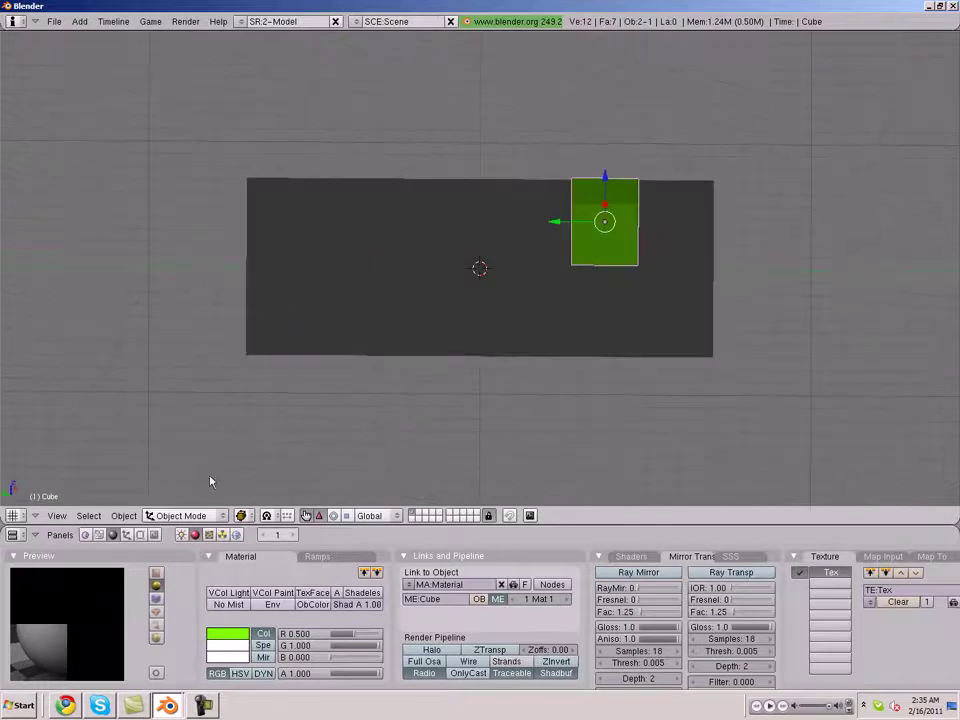
# Make the cube a Dynamic actor with Box collision bounds
pyautogui.click(85, 535)
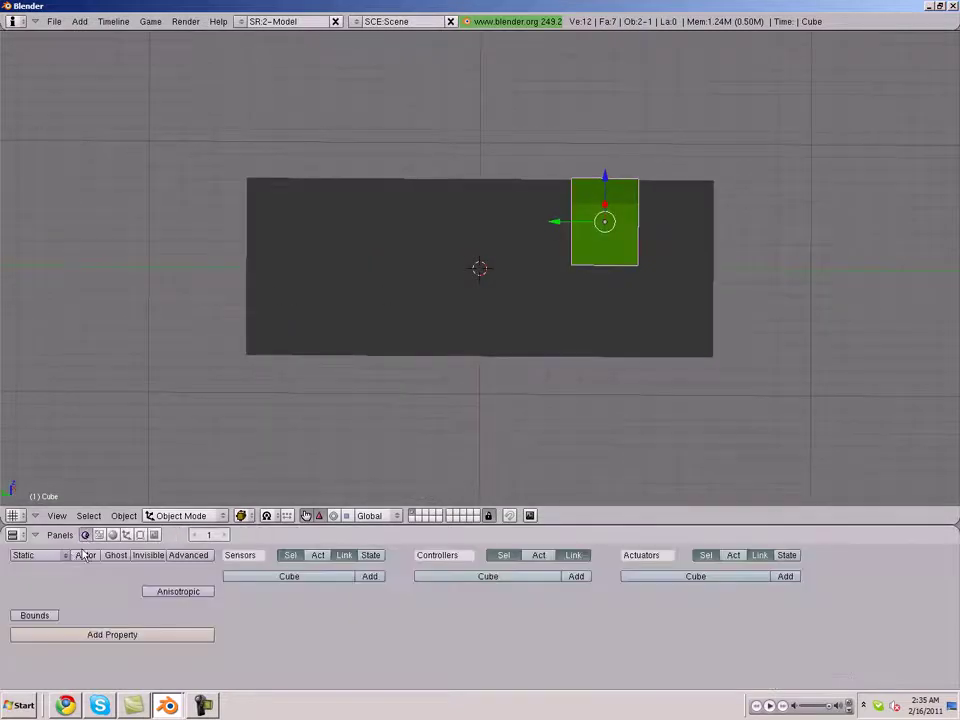
pyautogui.click(40, 555)
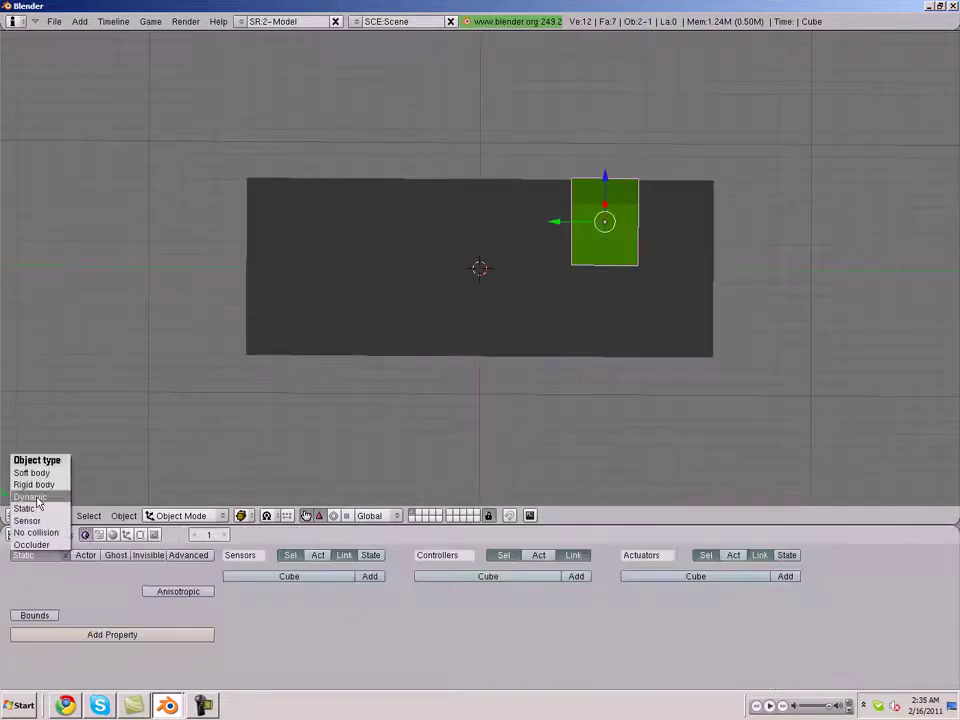
pyautogui.click(35, 497)
pyautogui.click(34, 615)
pyautogui.click(86, 615)
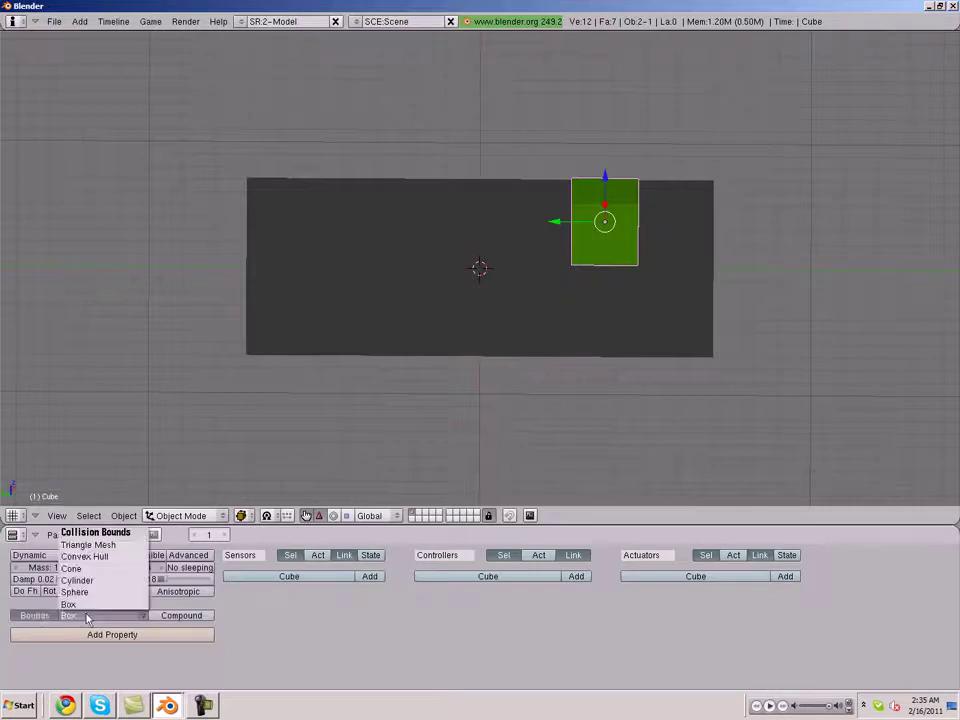
pyautogui.click(68, 604)
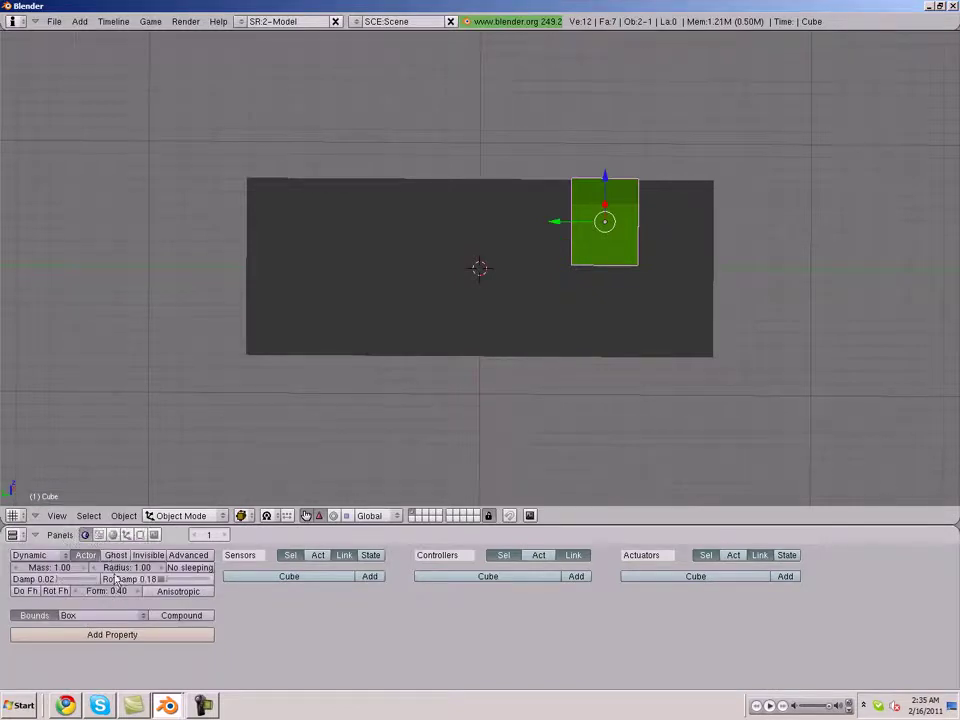
pyautogui.click(88, 555)
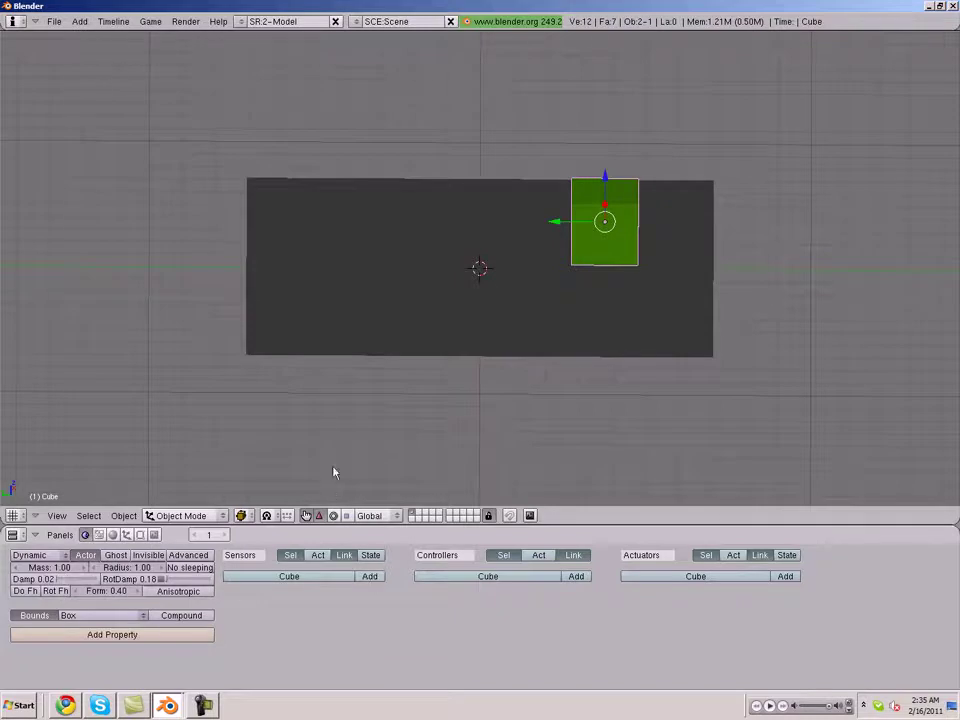
# Add a sensor, AND controller and Motion actuator, and link them
pyautogui.click(369, 577)
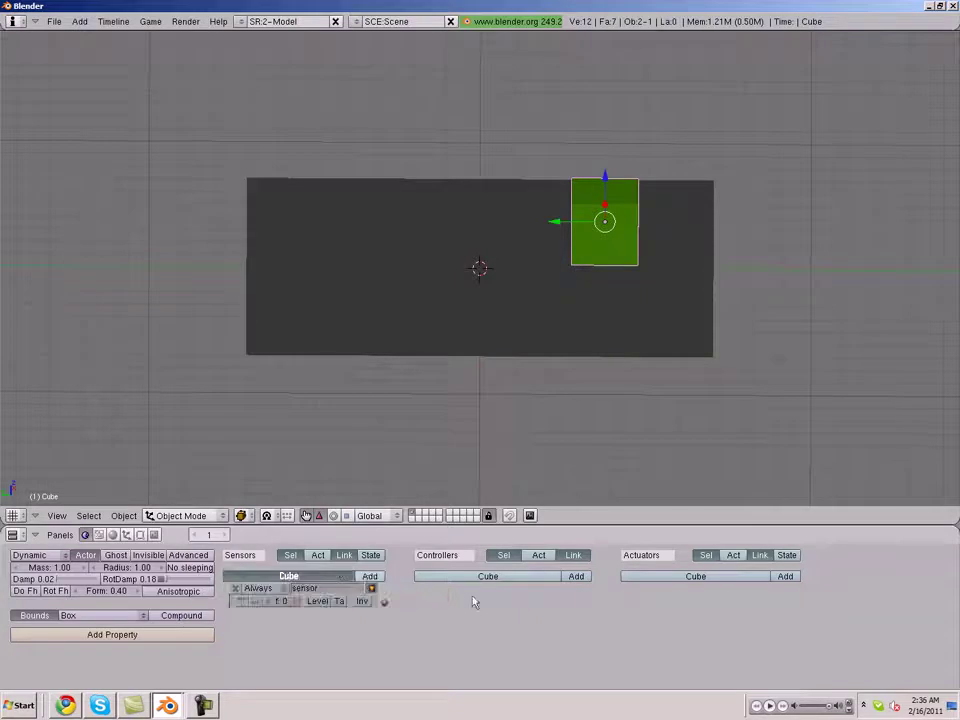
pyautogui.click(576, 576)
pyautogui.click(785, 576)
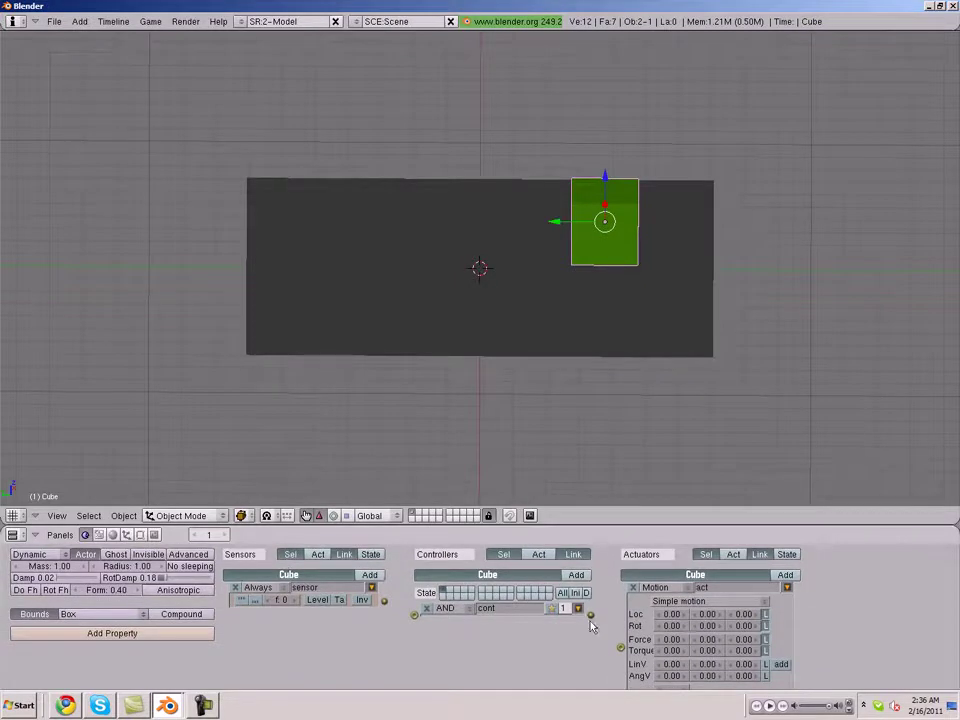
pyautogui.moveTo(590, 614); pyautogui.dragTo(621, 648)
# Make the cube's sensor a Keyboard sensor triggered by the W key
pyautogui.click(260, 587)
pyautogui.click(264, 552)
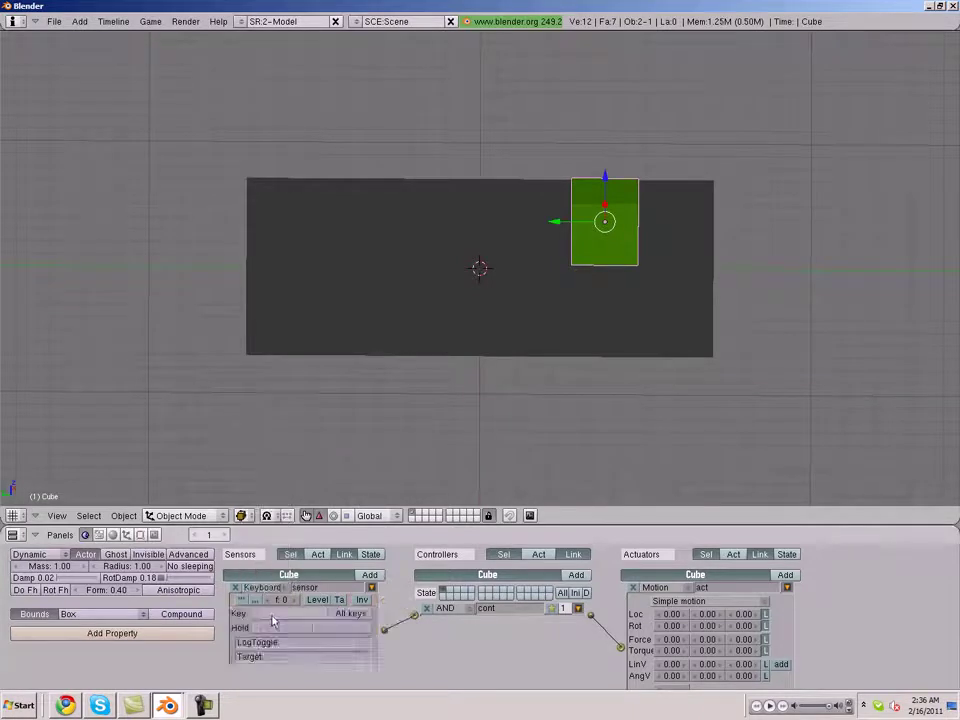
pyautogui.press('w')
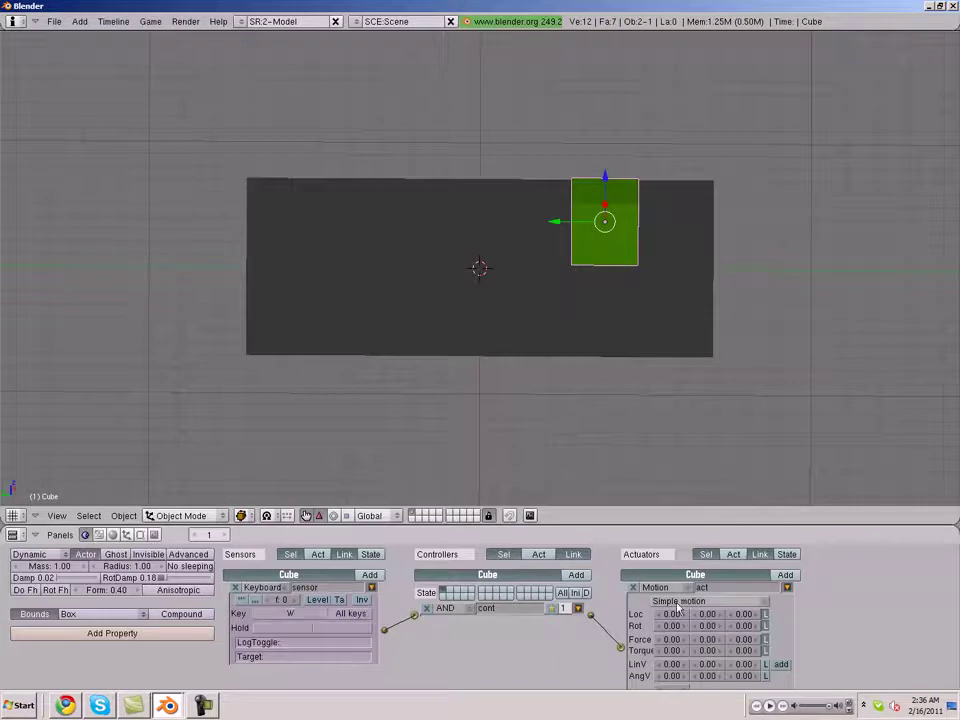
pyautogui.moveTo(519, 313)
pyautogui.mouseDown(button='middle')
pyautogui.moveTo(585, 384)
pyautogui.moveTo(569, 339)
pyautogui.mouseUp(button='middle')
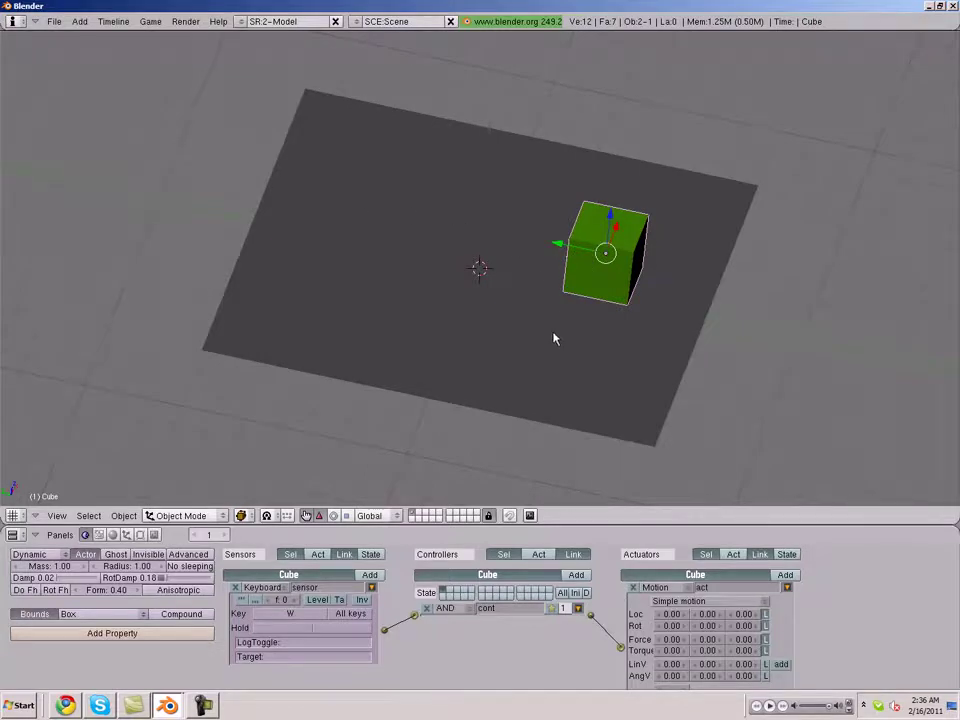
pyautogui.moveTo(551, 341)
pyautogui.mouseDown(button='middle')
pyautogui.moveTo(546, 332)
pyautogui.moveTo(561, 413)
pyautogui.mouseUp(button='middle')
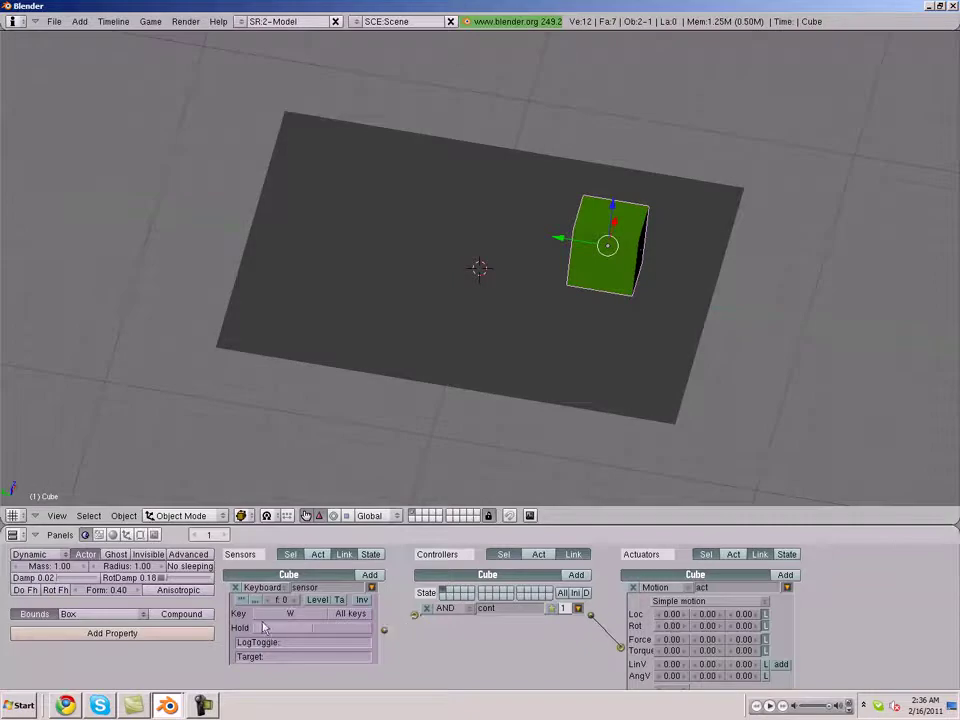
pyautogui.moveTo(589, 371); pyautogui.dragTo(523, 394, button='middle')
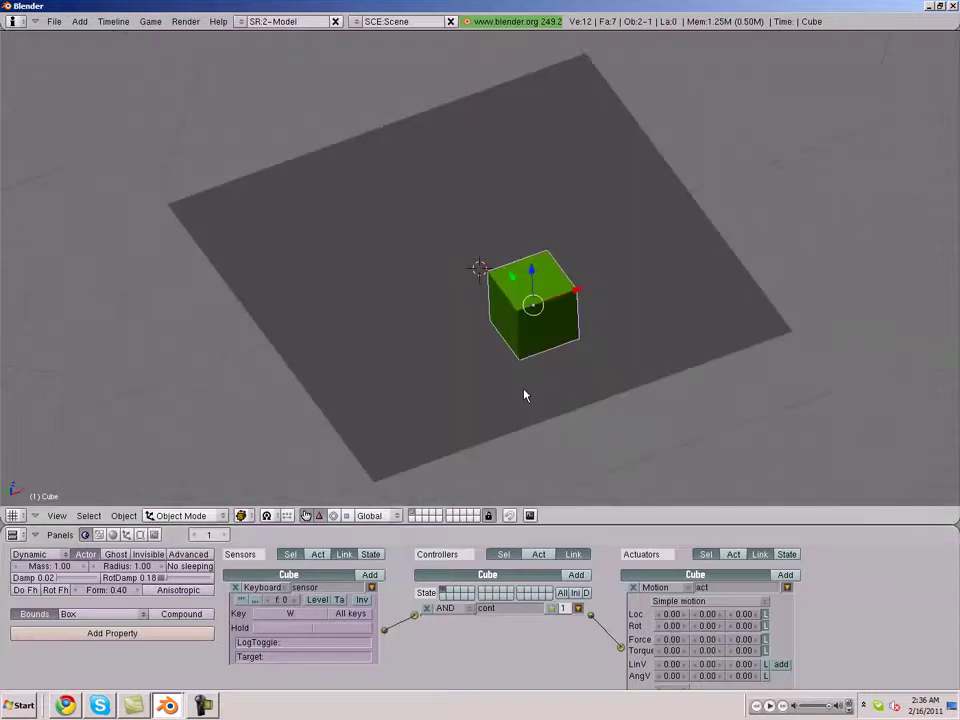
# Set the motion actuator's Loc Y to 1.00
pyautogui.click(706, 616)
pyautogui.press('BackSpace')
pyautogui.click(630, 445)
pyautogui.moveTo(544, 413); pyautogui.dragTo(550, 411, button='middle')
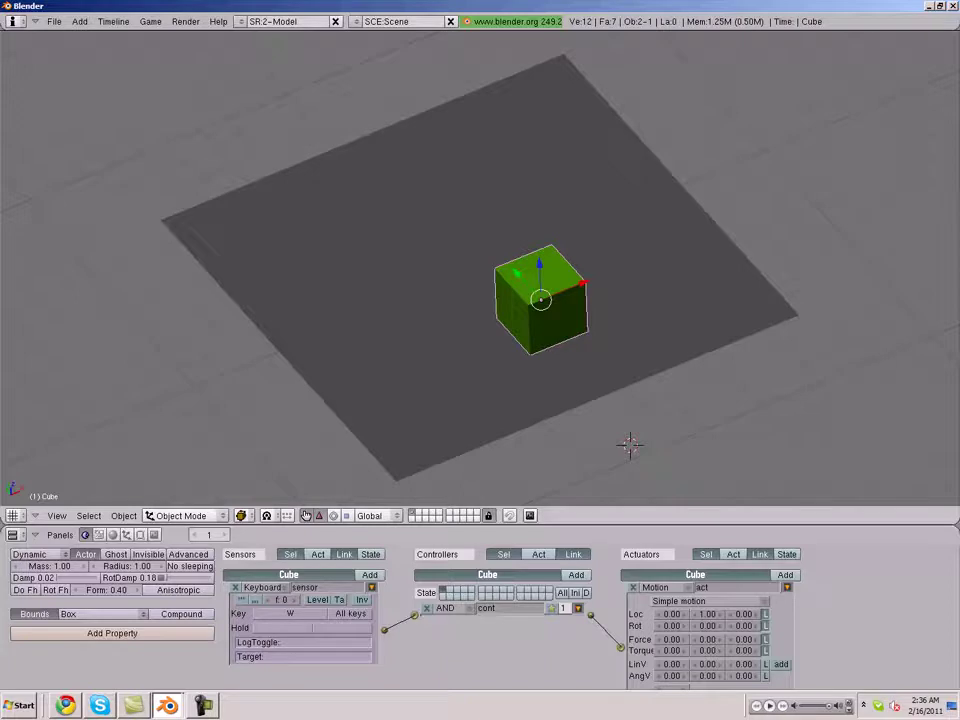
# Test-play the W movement, reduce forward Loc Y to 0.05, and retest
pyautogui.press('p')
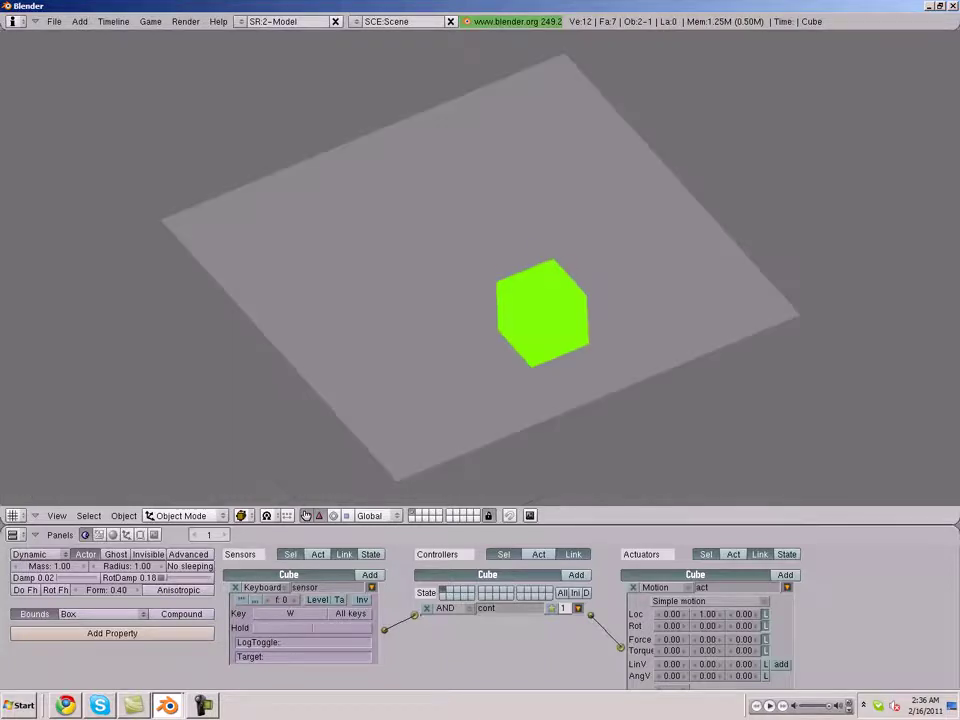
pyautogui.press('w')
pyautogui.press('Escape')
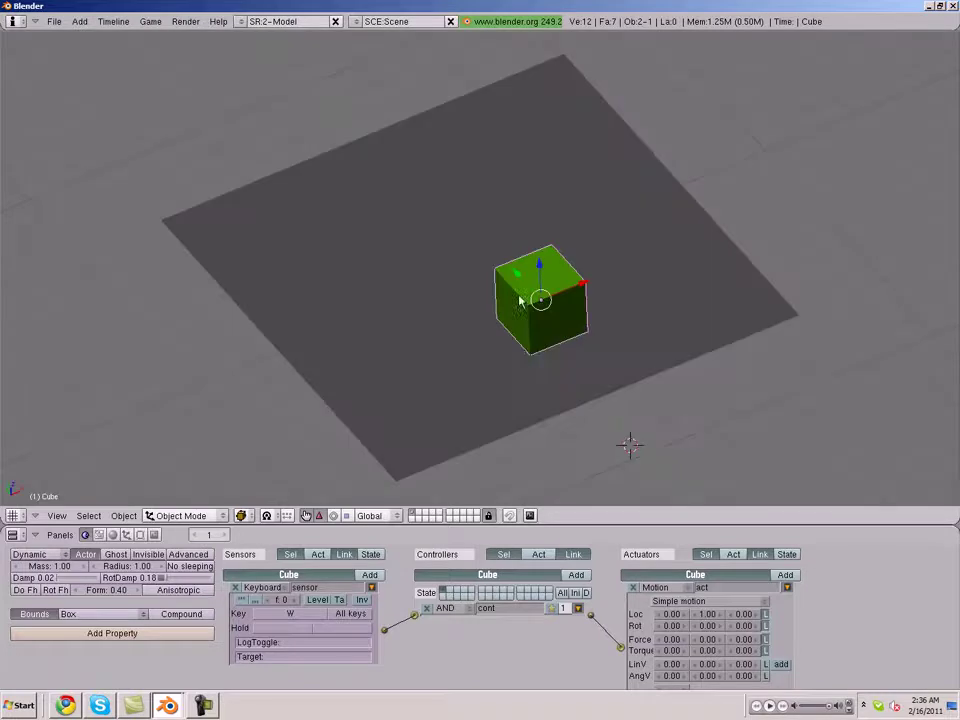
pyautogui.click(707, 614)
pyautogui.write('0.05')
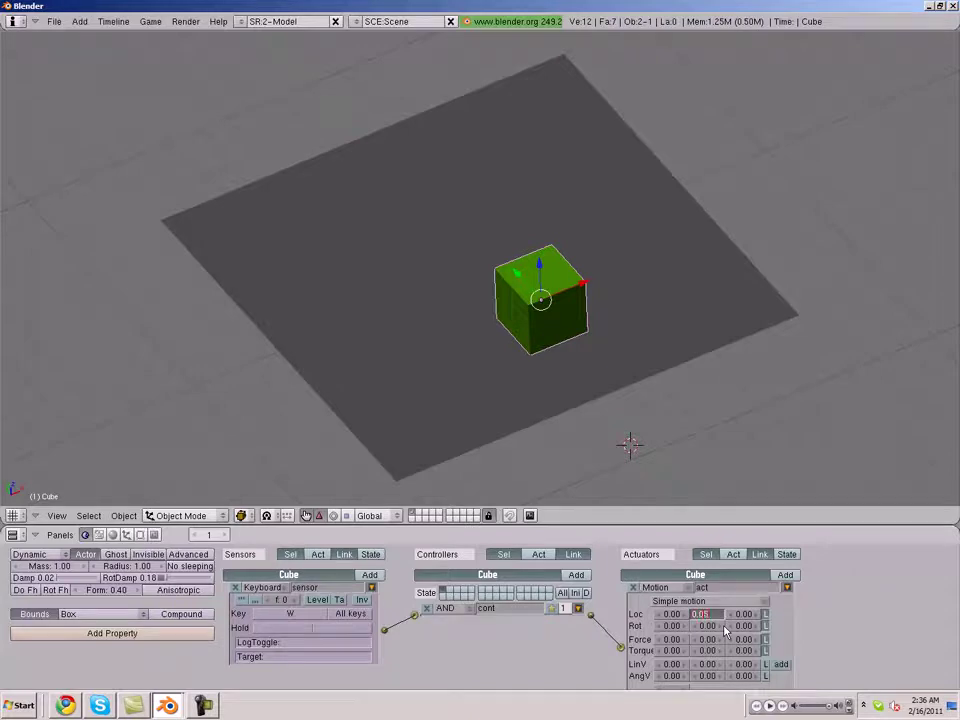
pyautogui.press('Return')
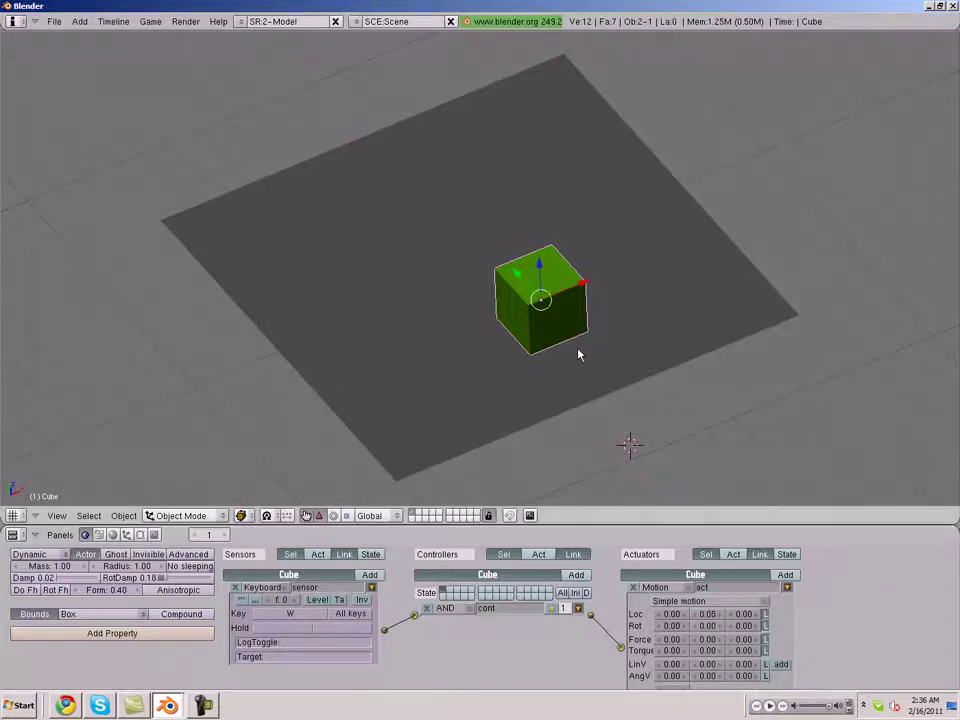
pyautogui.press('p')
pyautogui.press('w')
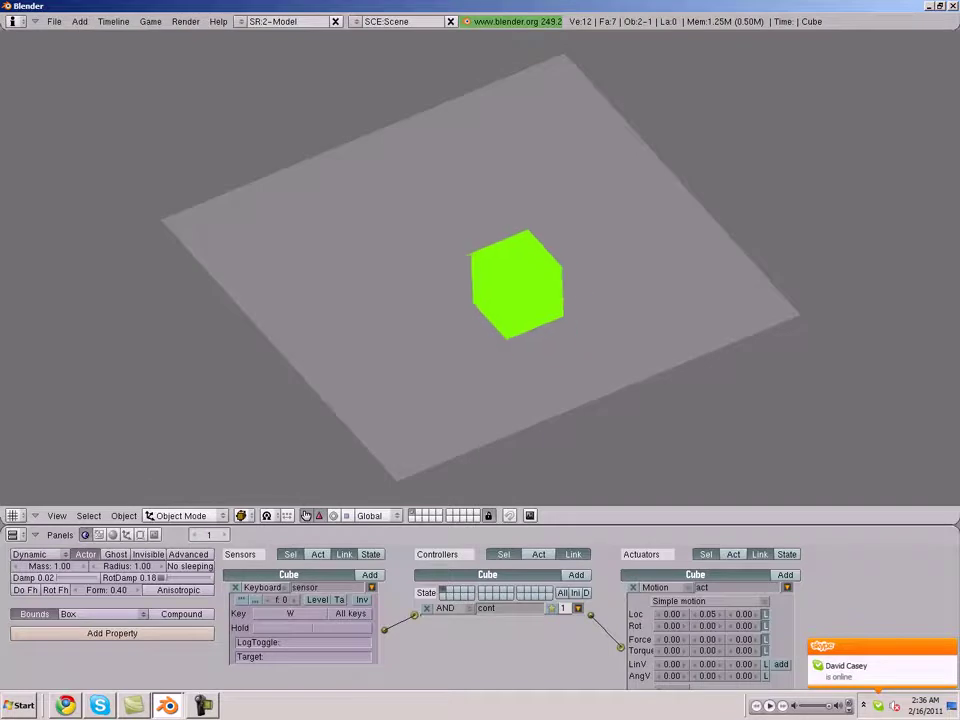
pyautogui.press('Escape')
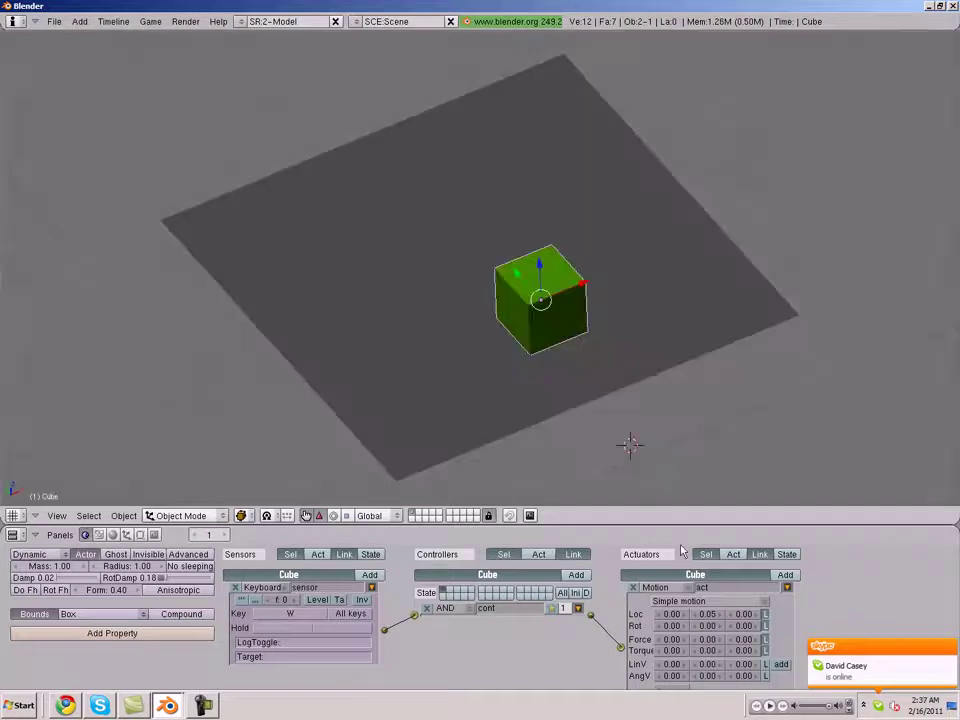
# Add a second Motion actuator and clear its Y location value
pyautogui.click(788, 588)
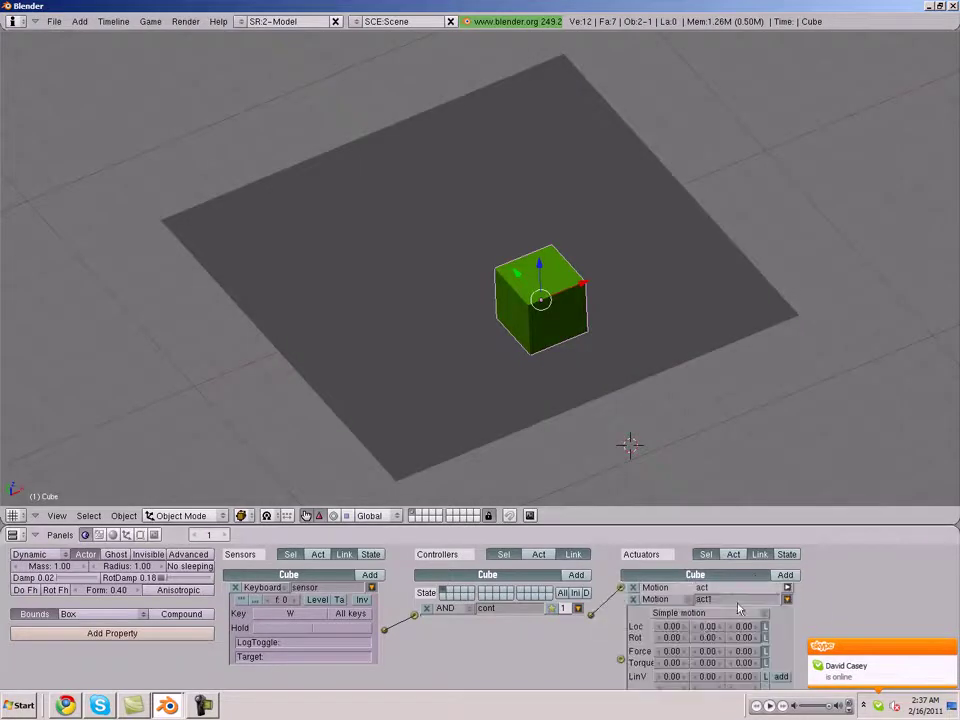
pyautogui.click(705, 627)
pyautogui.press('BackSpace')
# Set the second actuator's Loc Y to -0.05 and link a new AND controller to it
pyautogui.write('0.06')
pyautogui.press('Return')
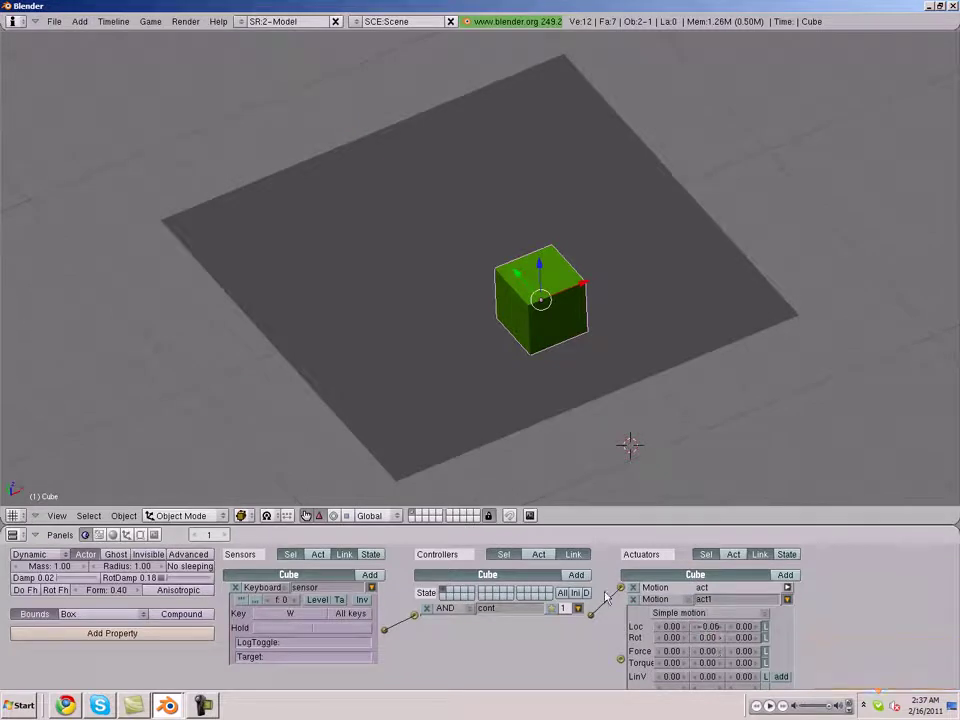
pyautogui.click(579, 575)
pyautogui.moveTo(590, 624); pyautogui.dragTo(620, 659)
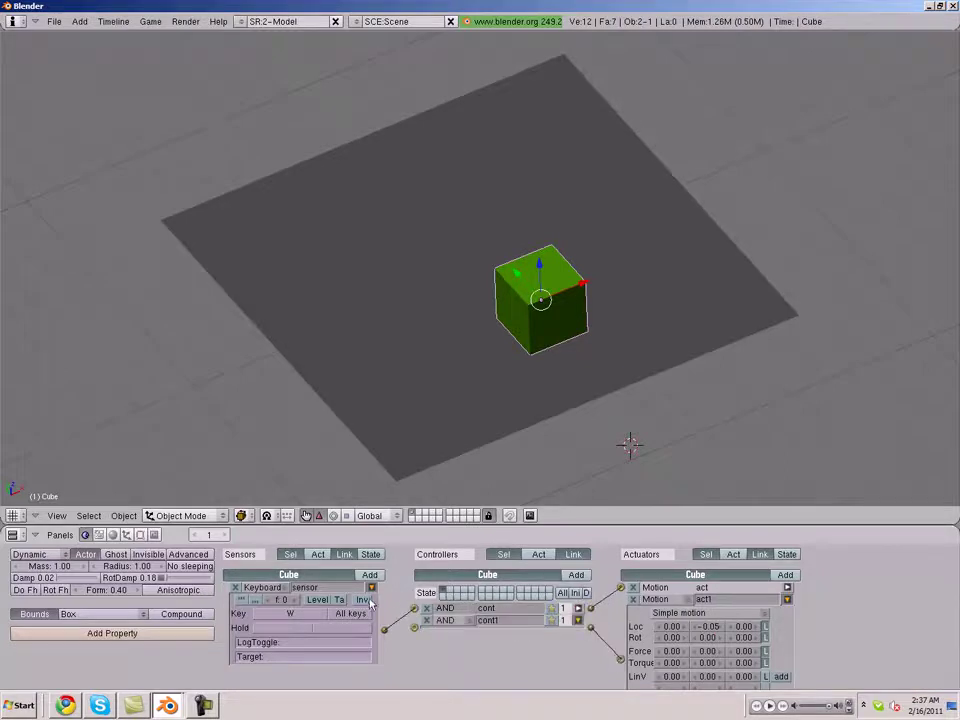
# Add a Keyboard sensor for the S key and test both keys in-game
pyautogui.click(371, 587)
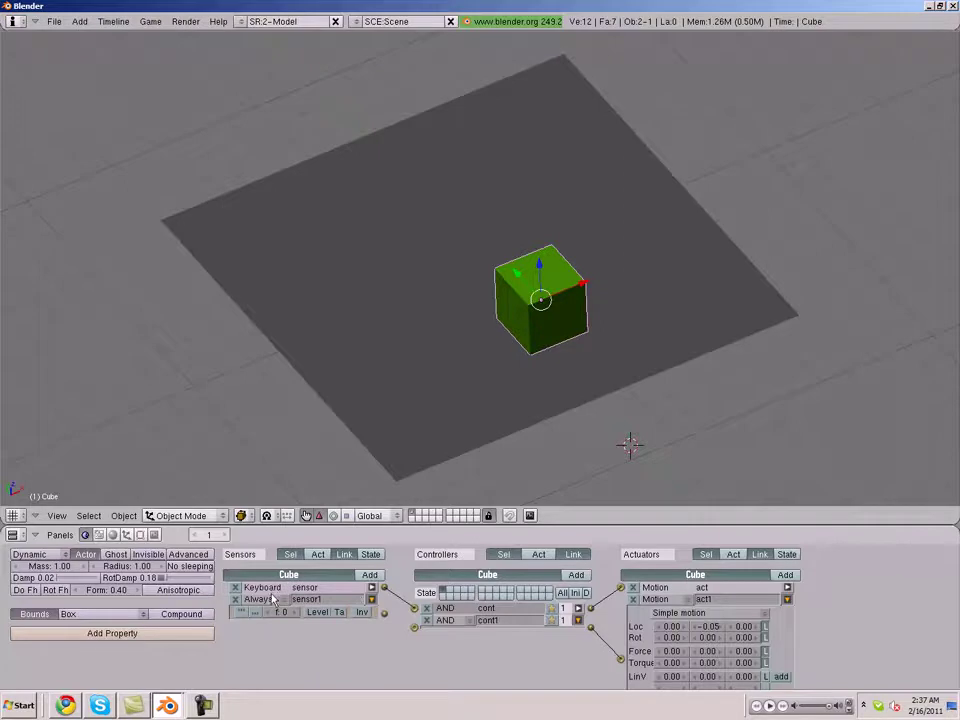
pyautogui.click(260, 599)
pyautogui.click(278, 571)
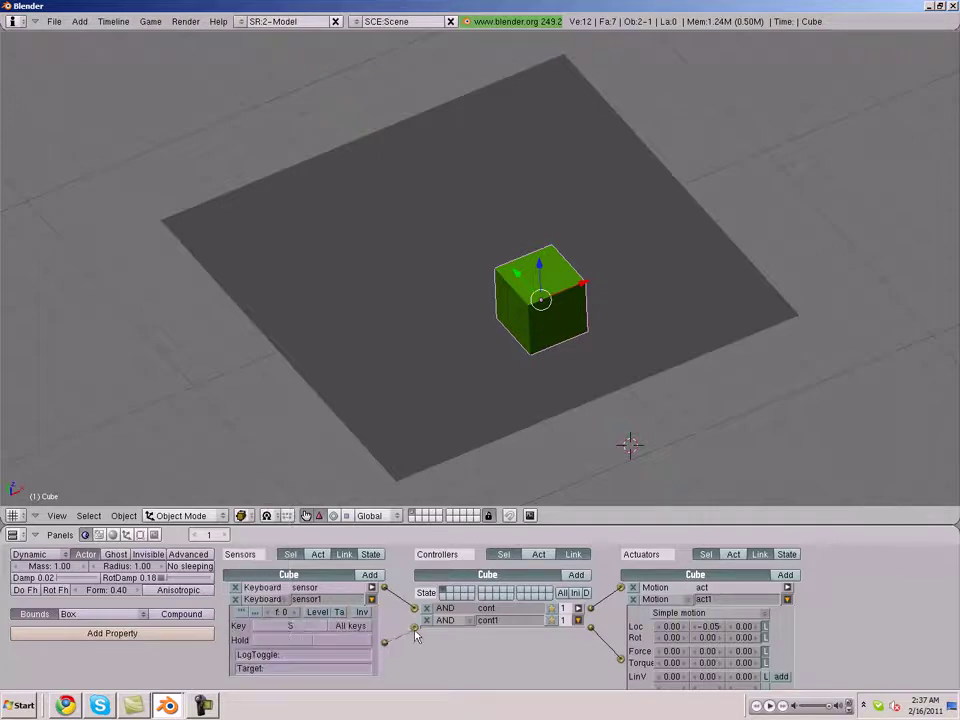
pyautogui.press('p')
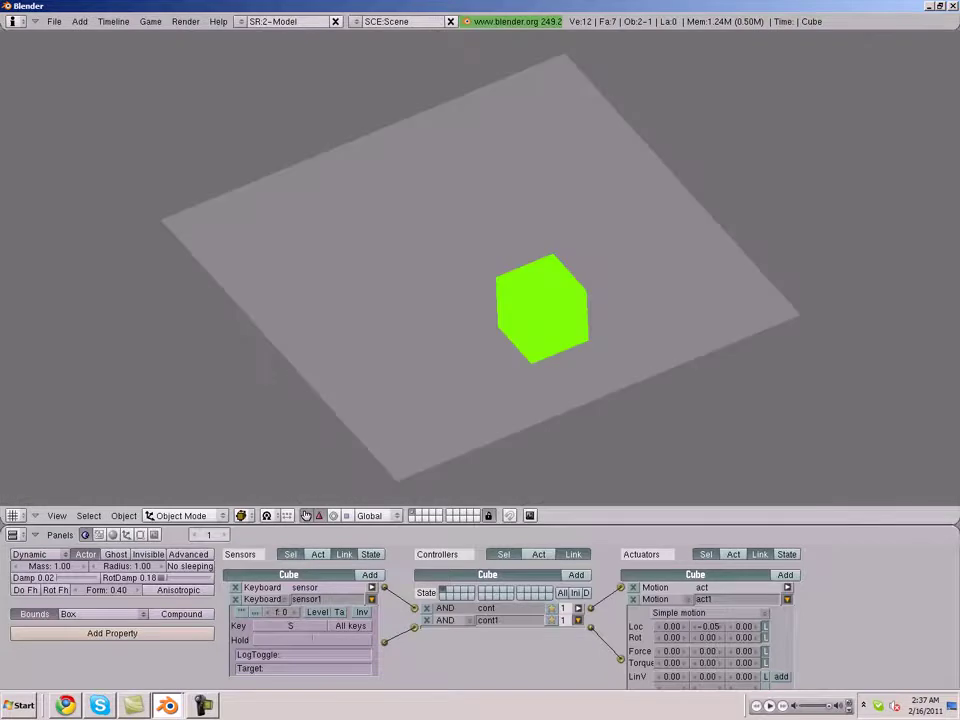
pyautogui.press('s')
pyautogui.press('w')
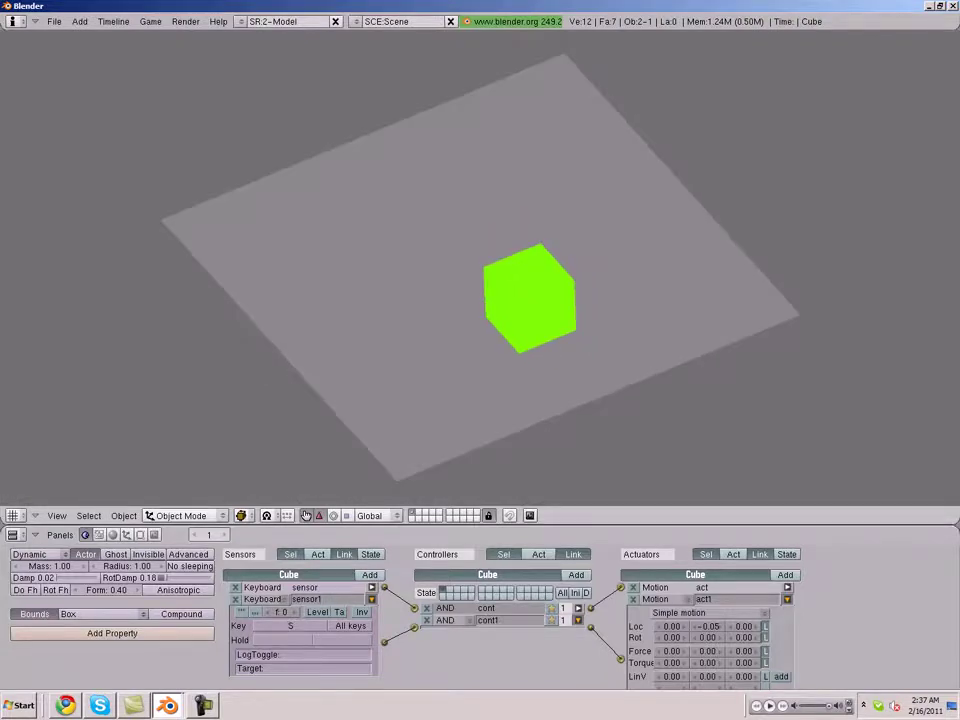
pyautogui.press('s')
pyautogui.press('s')
pyautogui.press('Escape')
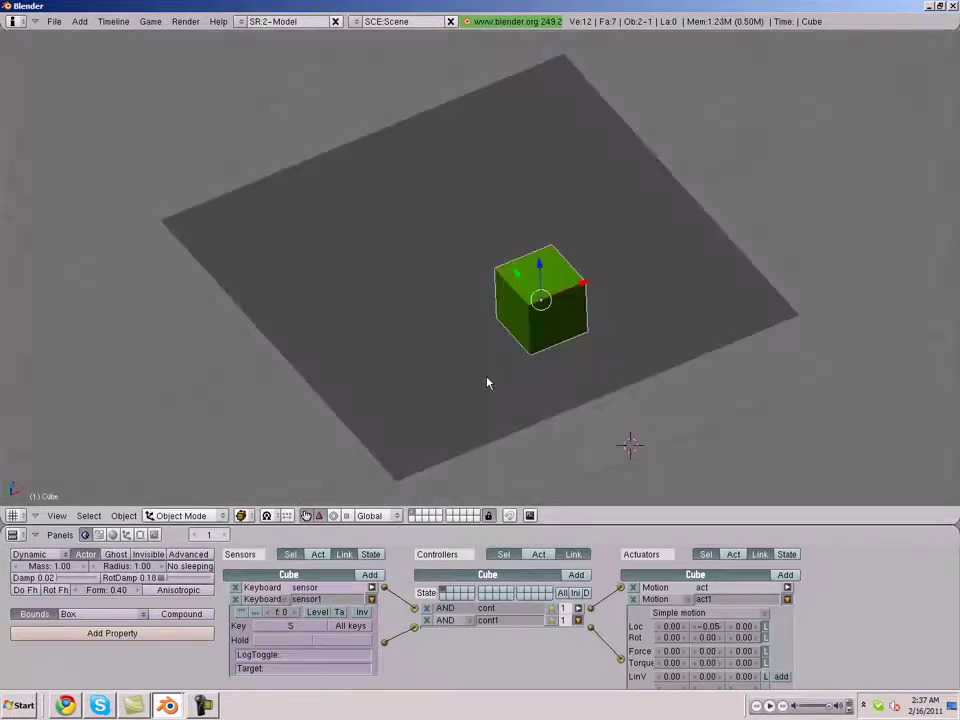
# Raise the forward actuator's Loc Y to 0.08 and test-play
pyautogui.click(787, 599)
pyautogui.click(632, 599)
pyautogui.click(787, 587)
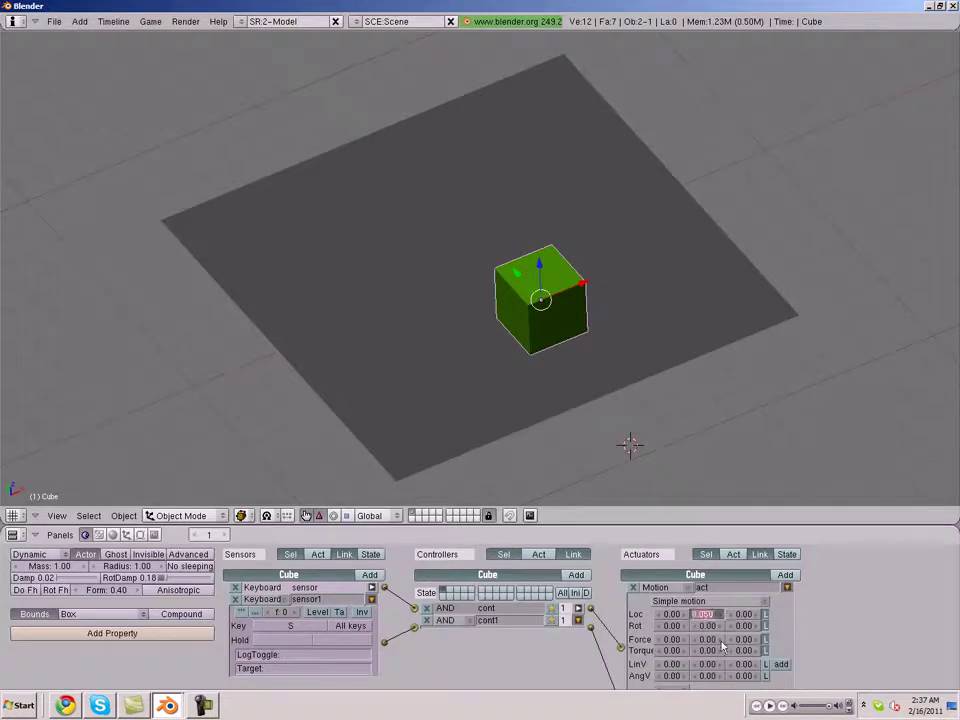
pyautogui.press('End')
pyautogui.press('Escape')
pyautogui.press('p')
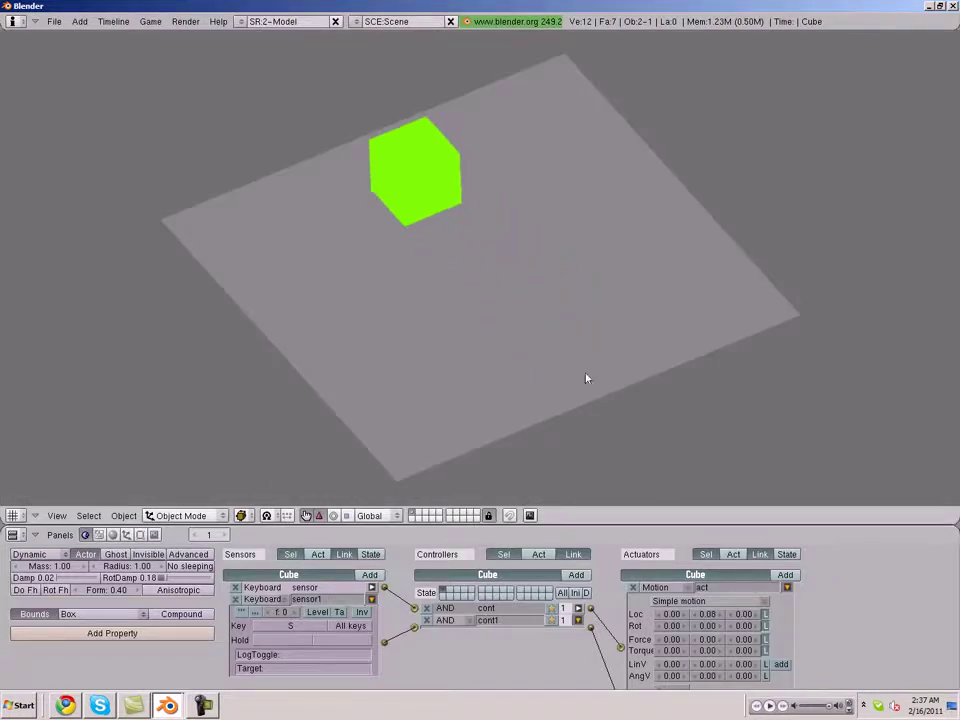
pyautogui.press('Escape')
# Add a third Keyboard sensor, AND controller and Motion actuator, all linked
pyautogui.click(371, 599)
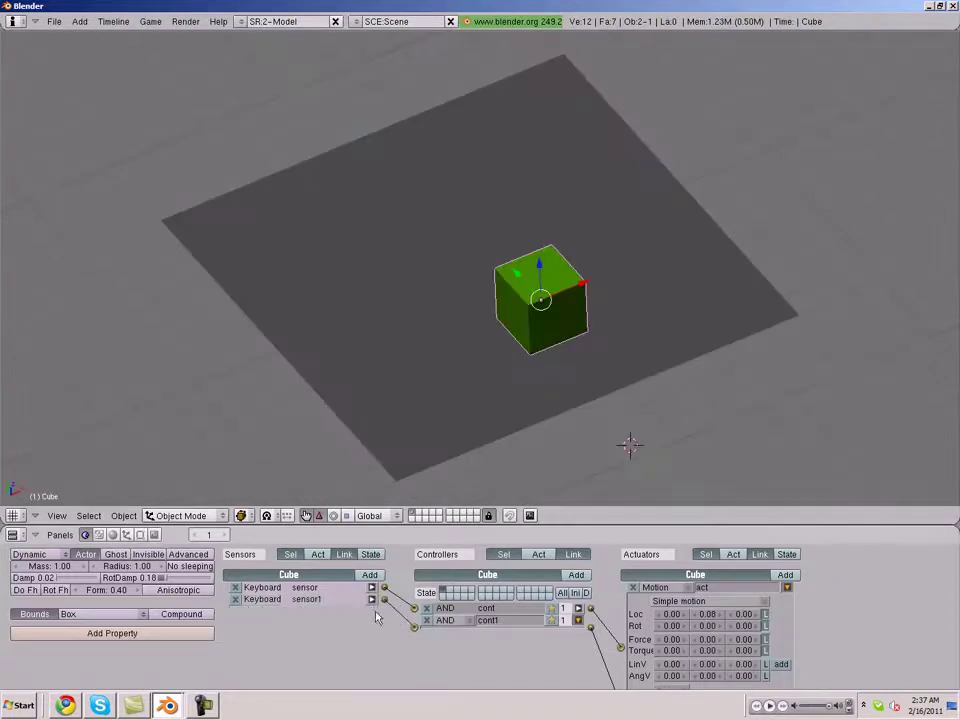
pyautogui.click(787, 587)
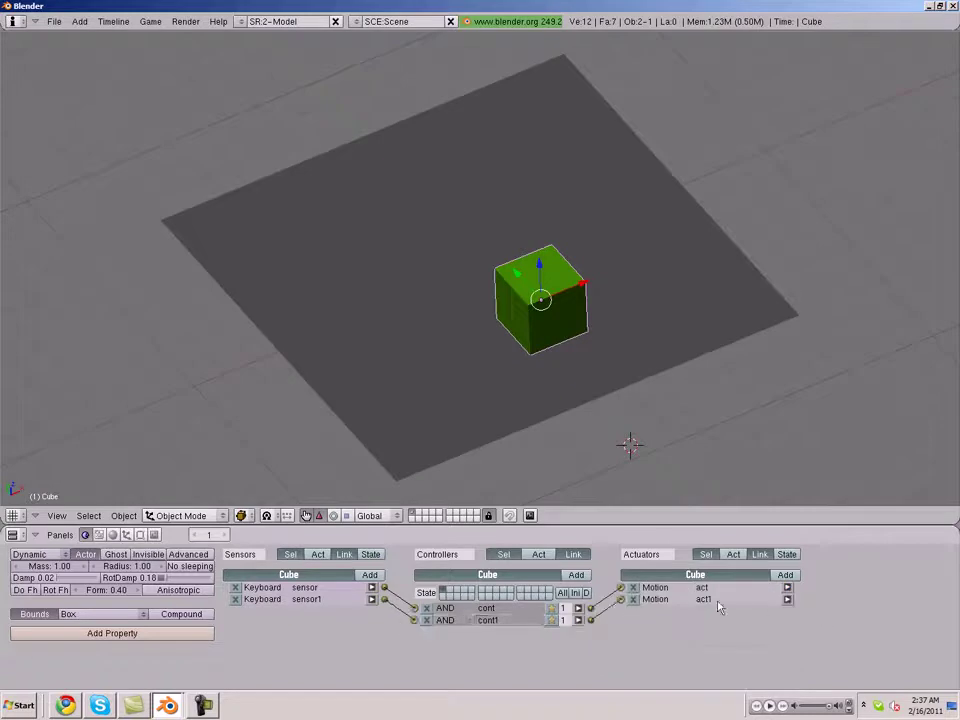
pyautogui.keyDown('ctrl'); pyautogui.scroll(-1, 363, 594); pyautogui.keyUp('ctrl')
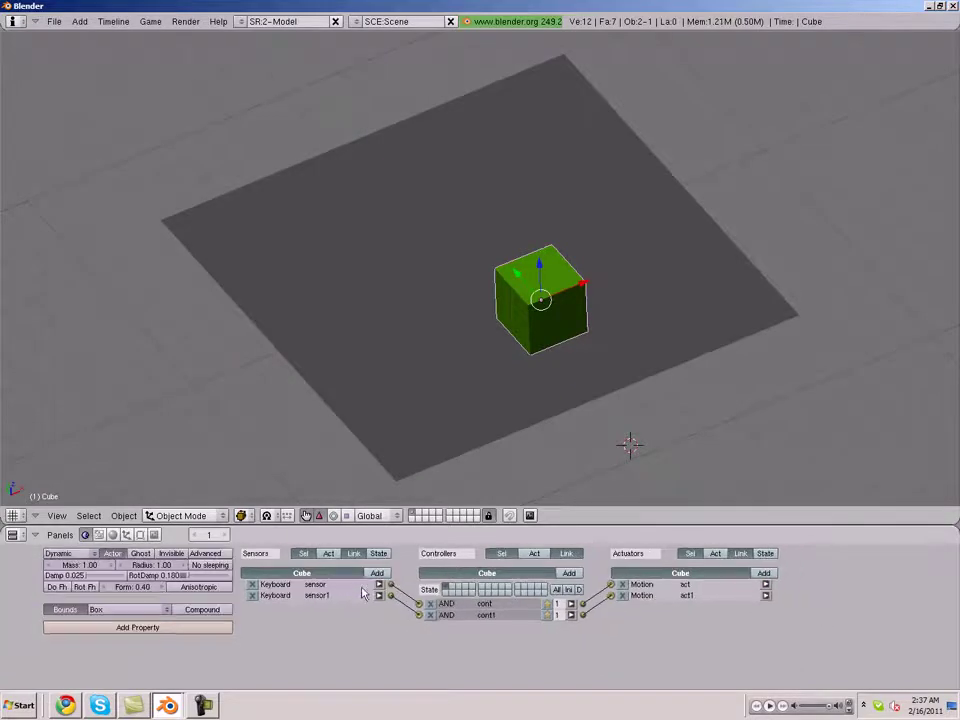
pyautogui.click(377, 572)
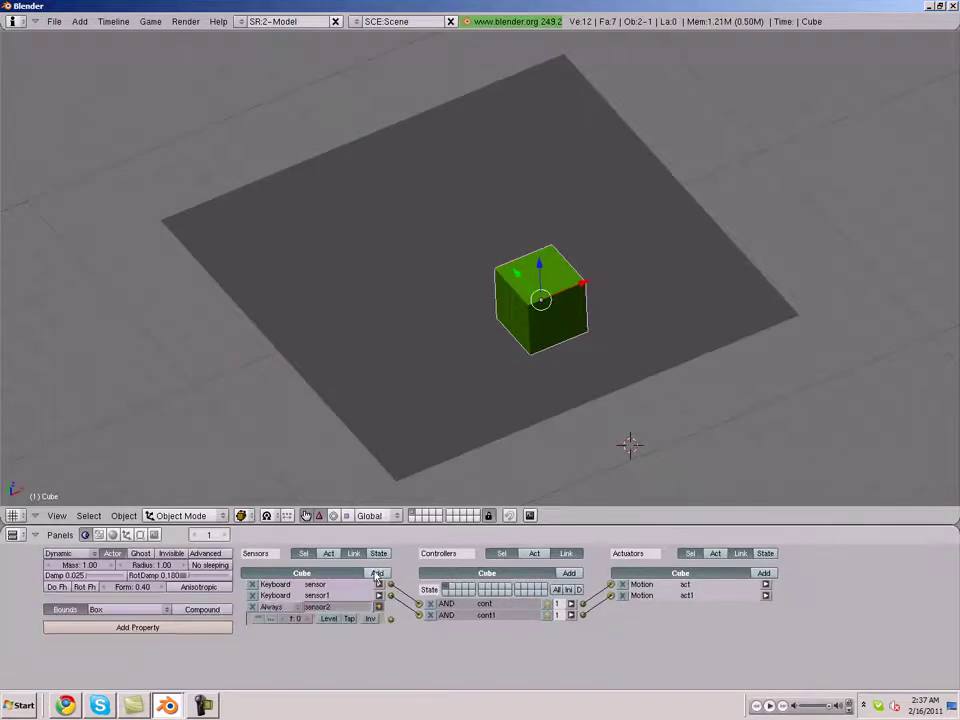
pyautogui.click(569, 573)
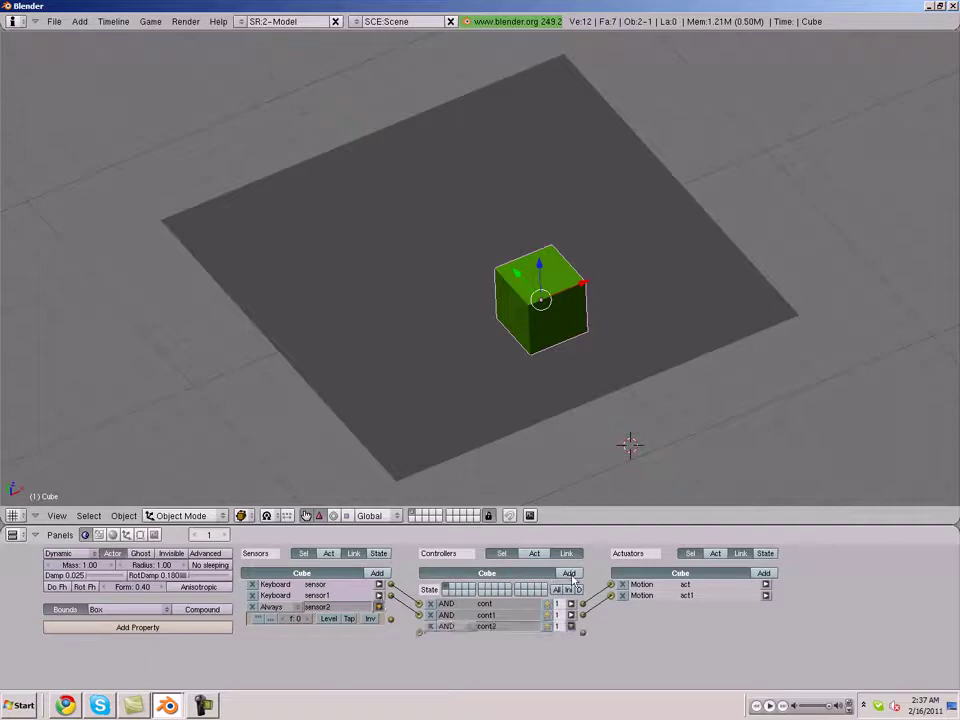
pyautogui.click(763, 573)
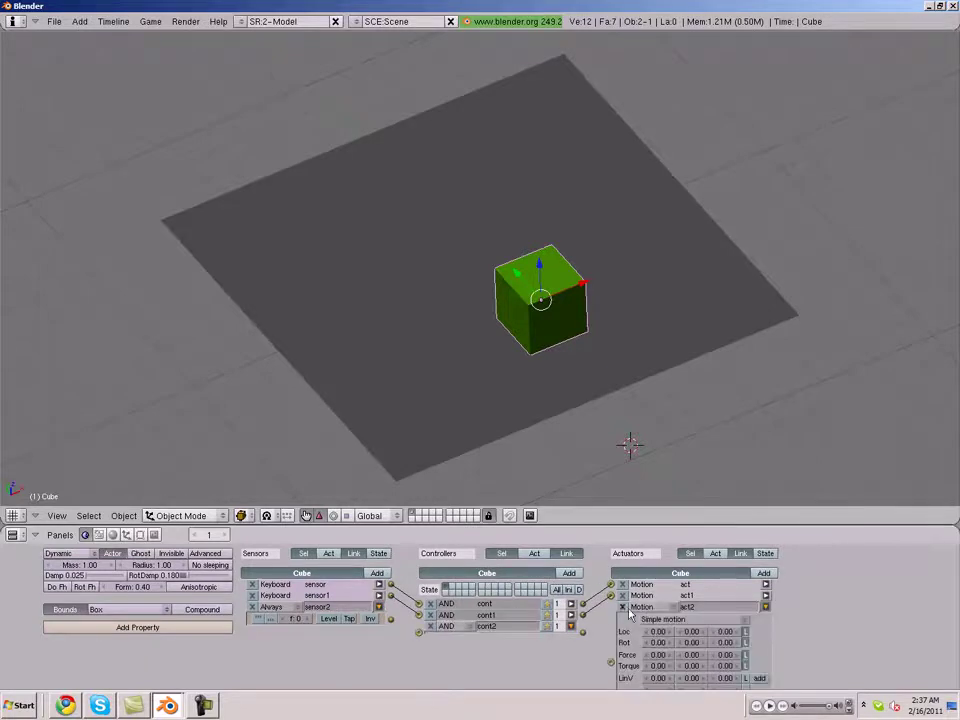
pyautogui.moveTo(582, 634); pyautogui.dragTo(611, 661)
pyautogui.click(278, 606)
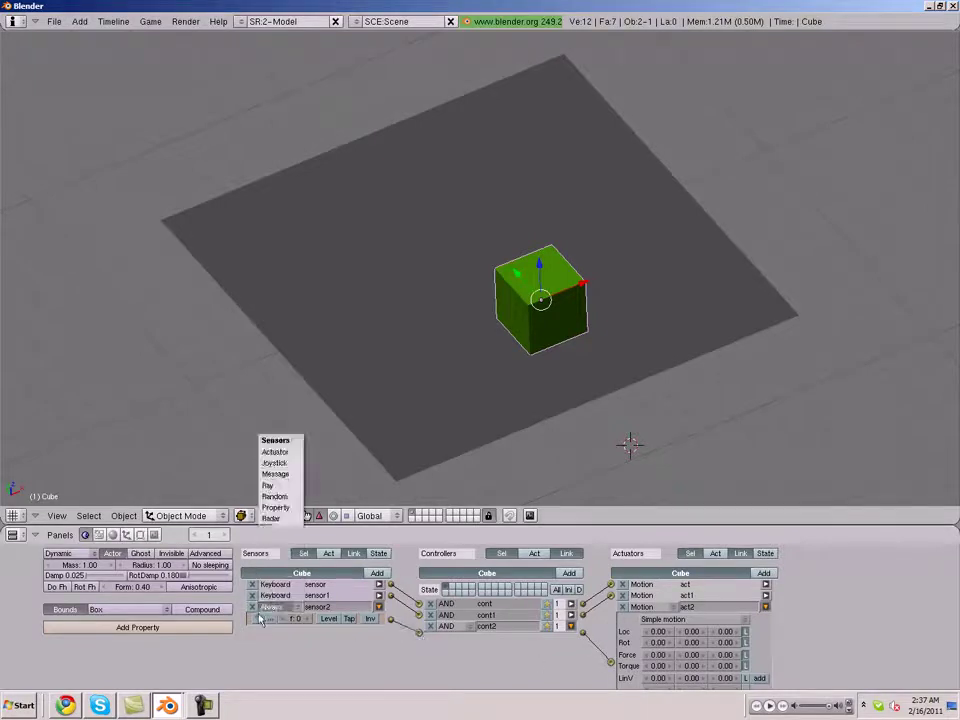
pyautogui.click(285, 575)
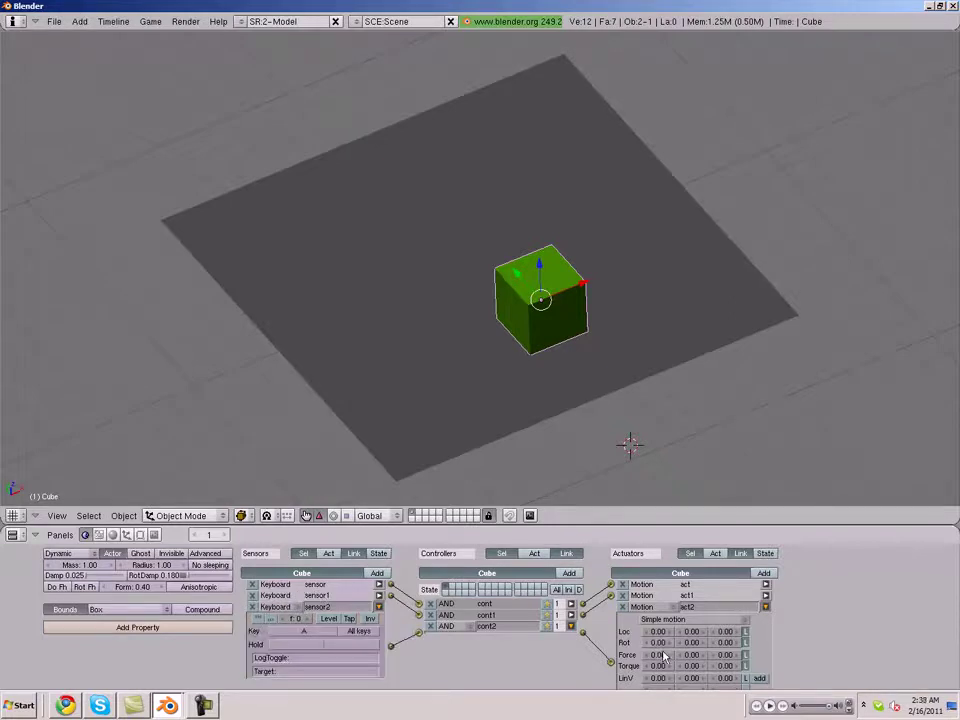
# Give the third actuator a -0.10 Rot Z turn and test-play it
pyautogui.moveTo(489, 333)
pyautogui.mouseDown(button='middle')
pyautogui.moveTo(529, 321)
pyautogui.moveTo(441, 245)
pyautogui.mouseUp(button='middle')
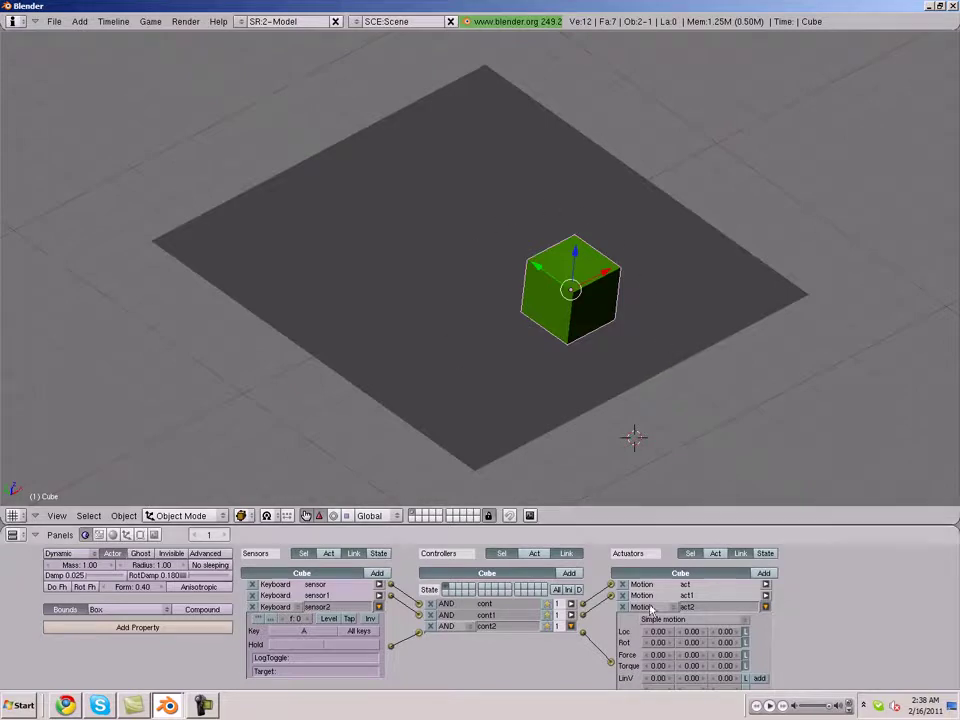
pyautogui.click(716, 643)
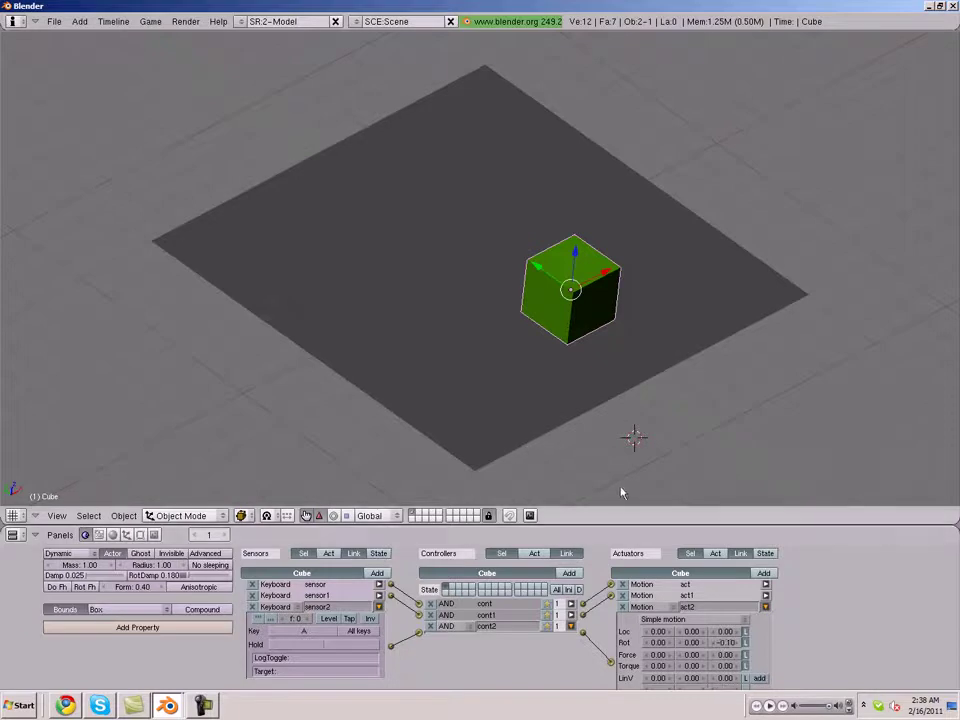
pyautogui.press('p')
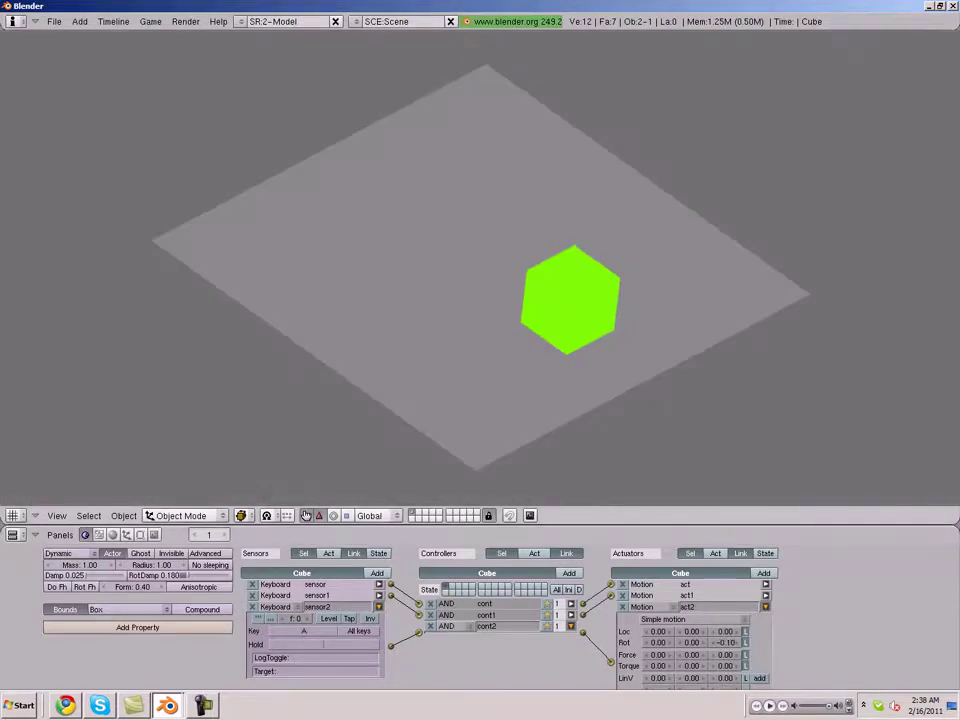
pyautogui.press('Escape')
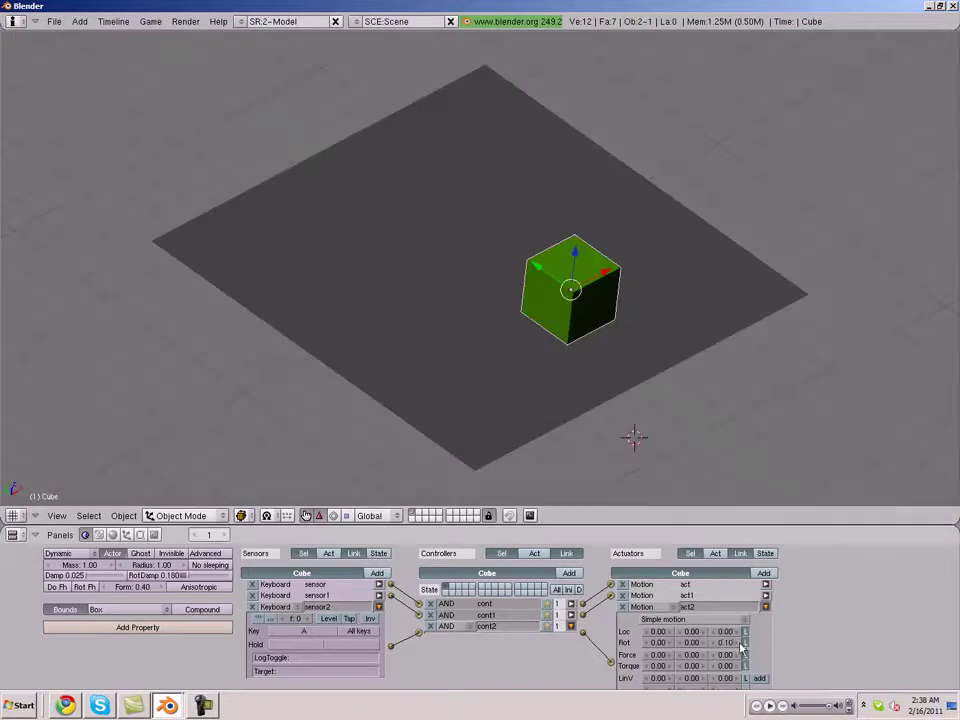
pyautogui.press('p')
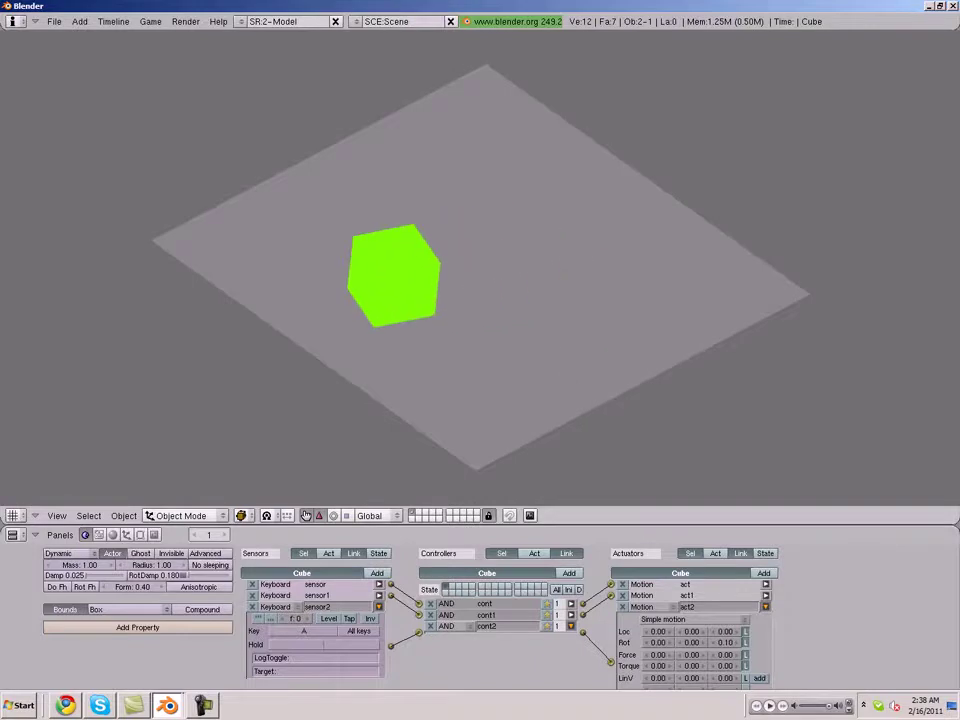
pyautogui.press('Escape')
# Change the turning actuator's Rot Z to 0.07 and test the slower turning
pyautogui.click(723, 644)
pyautogui.press('BackSpace')
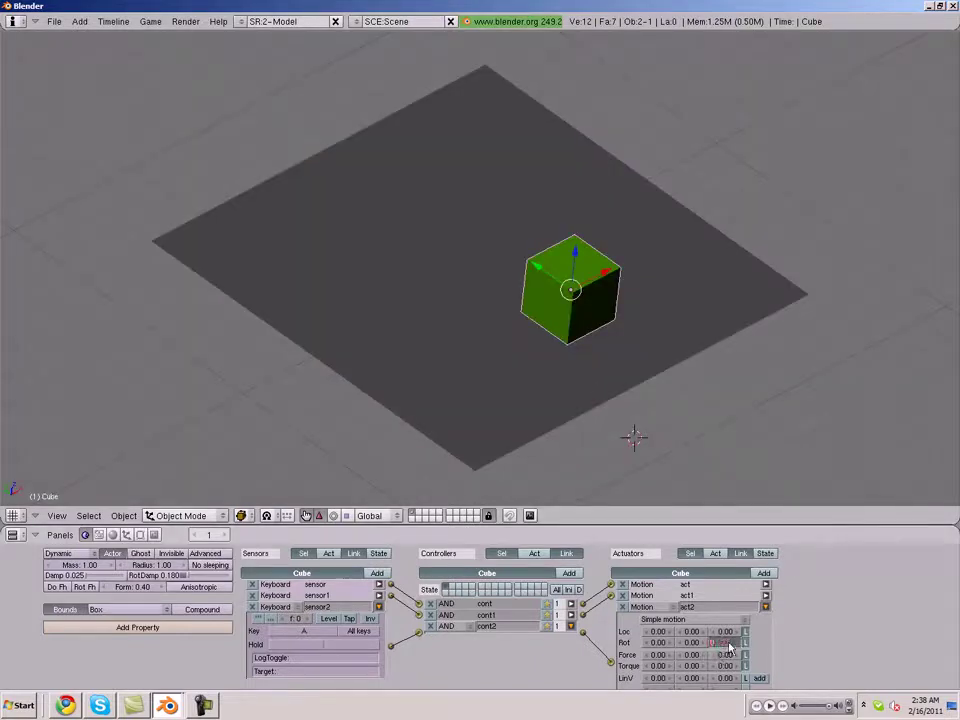
pyautogui.write('0.70')
pyautogui.press('Return')
pyautogui.click(726, 645)
pyautogui.write('0.07')
pyautogui.press('Return')
pyautogui.press('p')
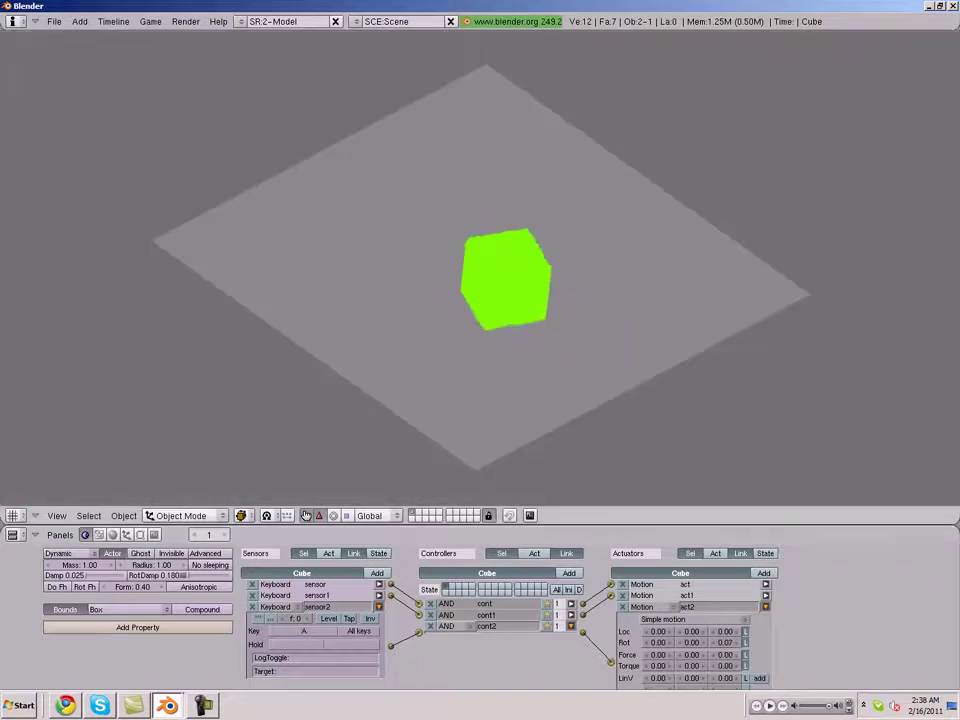
pyautogui.press('Escape')
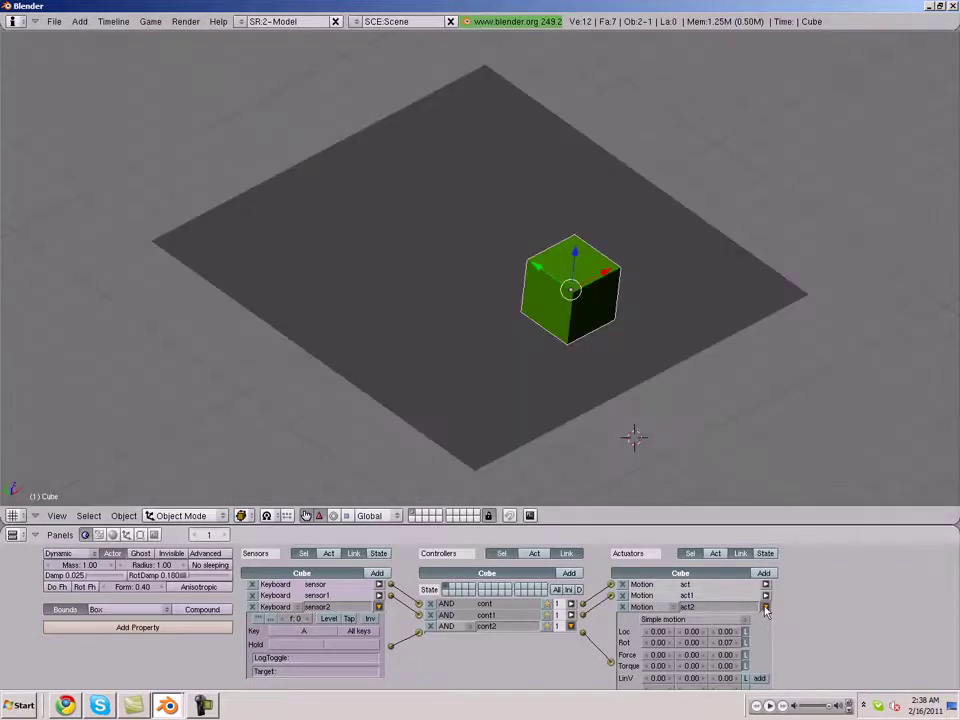
# Add Motion actuator act3 with Z rotation -0.07 and link it to a new AND controller
pyautogui.click(764, 573)
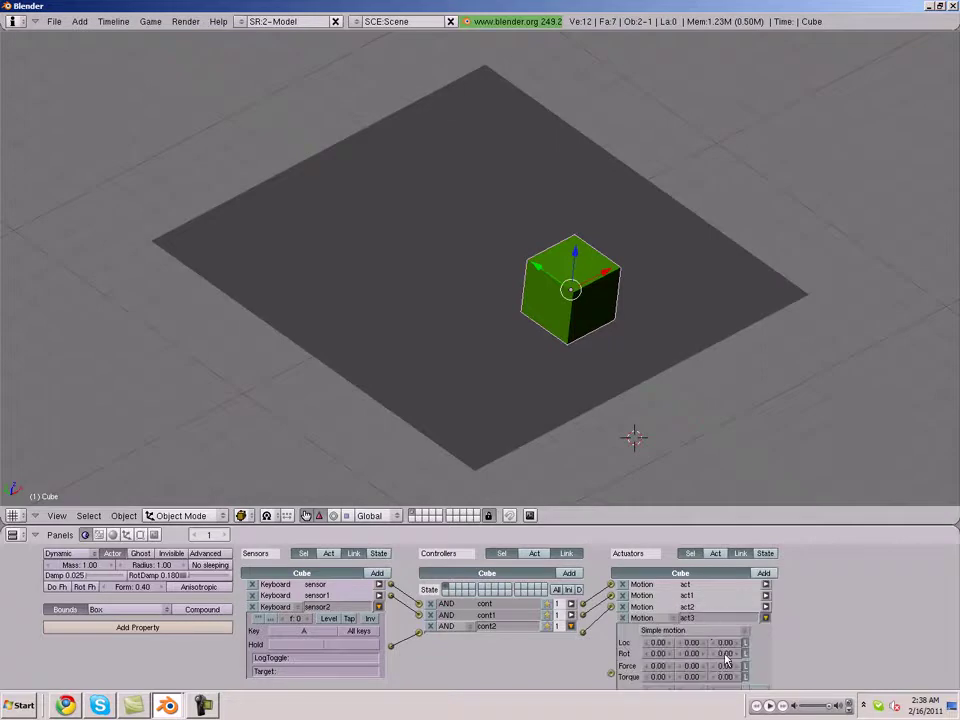
pyautogui.click(722, 653)
pyautogui.write('7')
pyautogui.press('Return')
pyautogui.click(569, 573)
pyautogui.moveTo(583, 645); pyautogui.dragTo(611, 672)
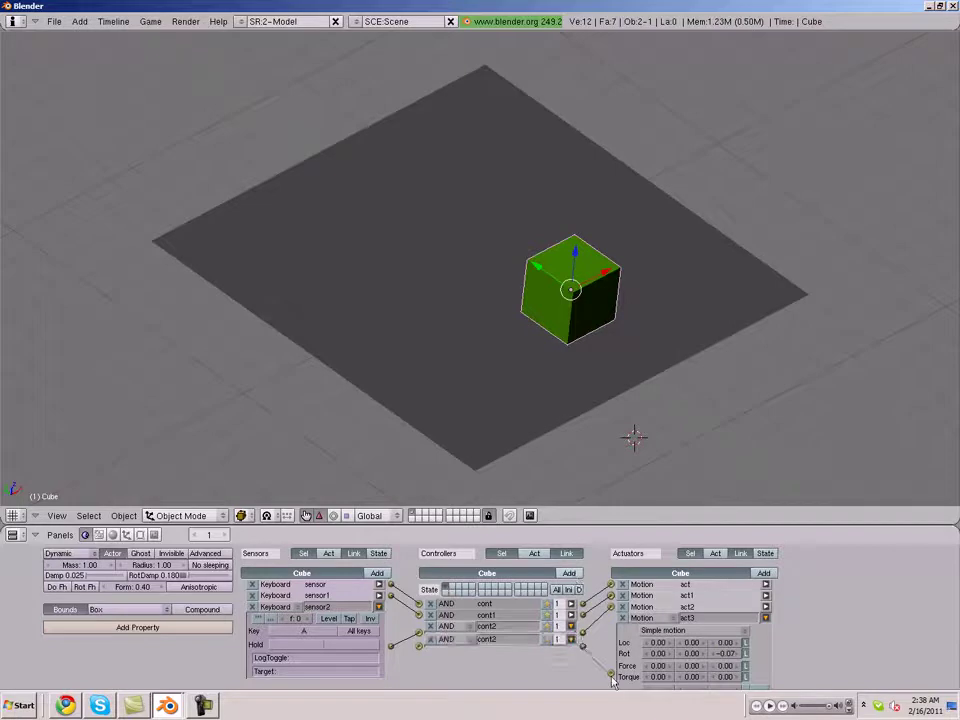
# Add Keyboard sensor3 on the D key and connect it to controller cont3
pyautogui.click(379, 607)
pyautogui.click(377, 573)
pyautogui.click(272, 618)
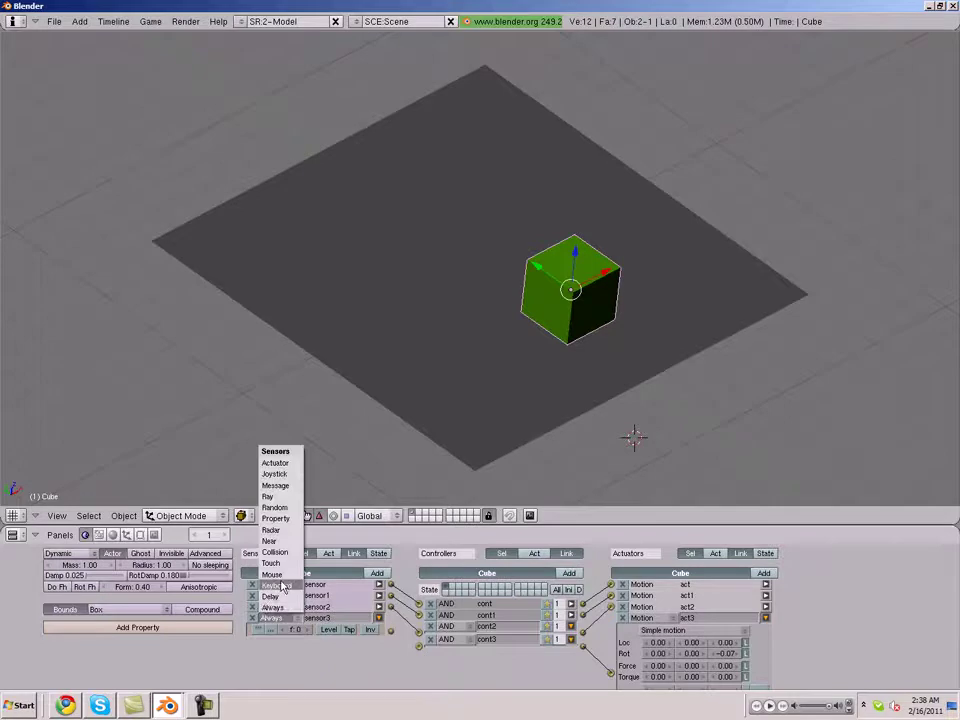
pyautogui.click(278, 585)
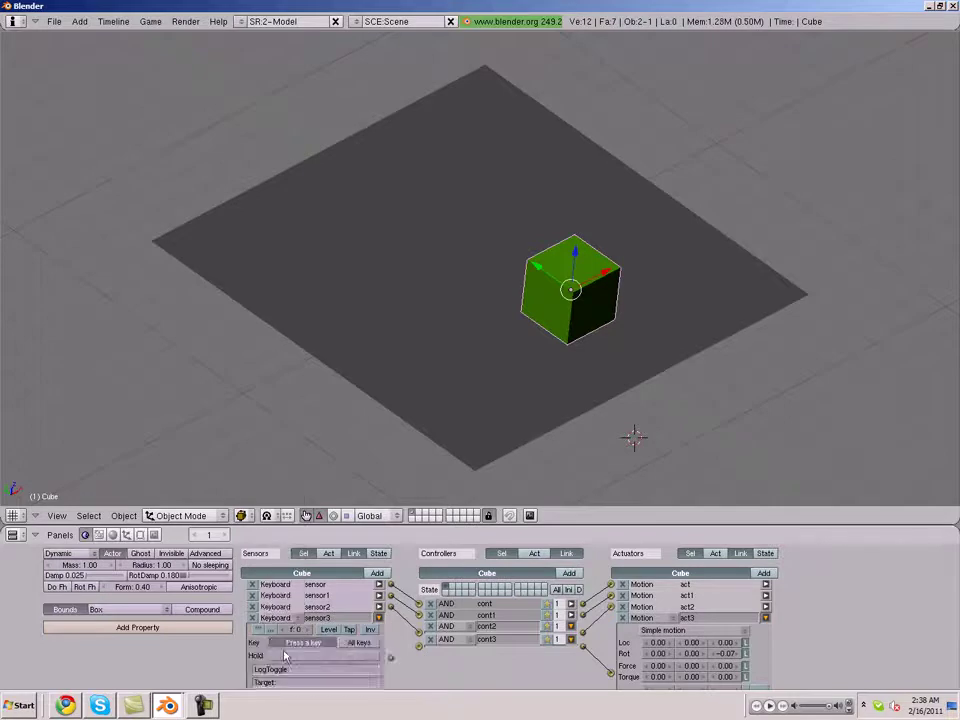
pyautogui.press('d')
pyautogui.moveTo(393, 659); pyautogui.dragTo(420, 648)
# Test-drive the cube in-game with W and D until it falls off the plane
pyautogui.press('p')
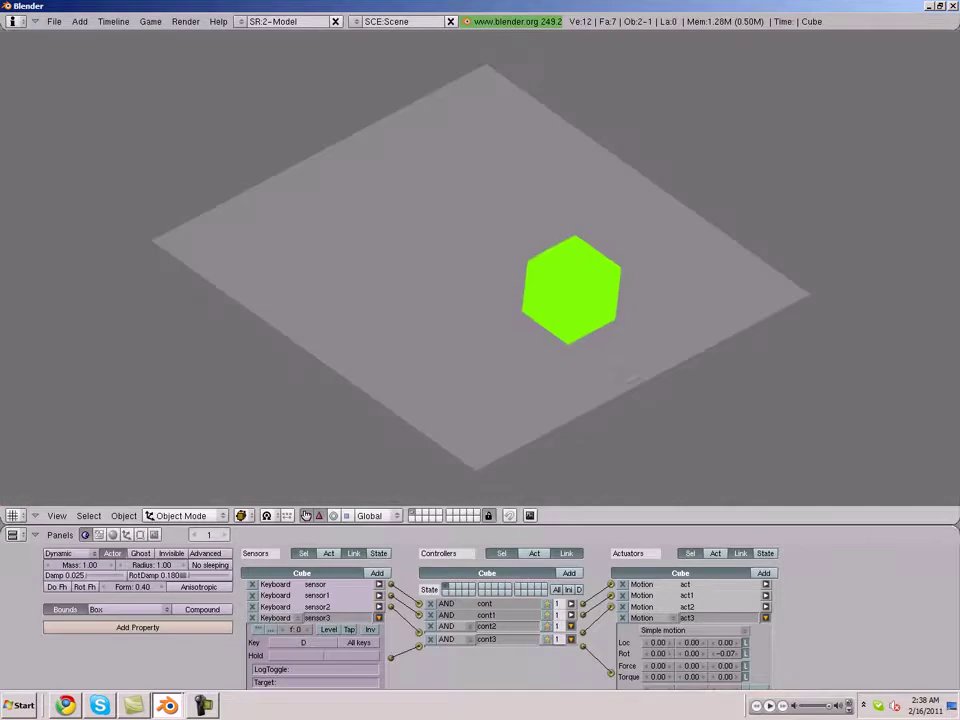
pyautogui.press('w')
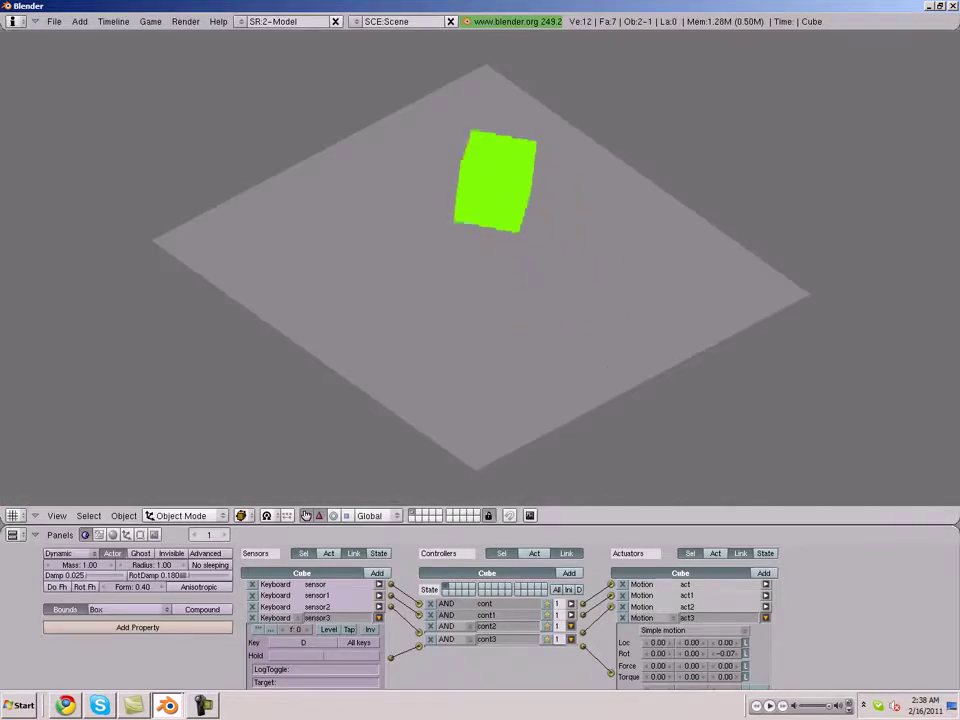
pyautogui.press('d')
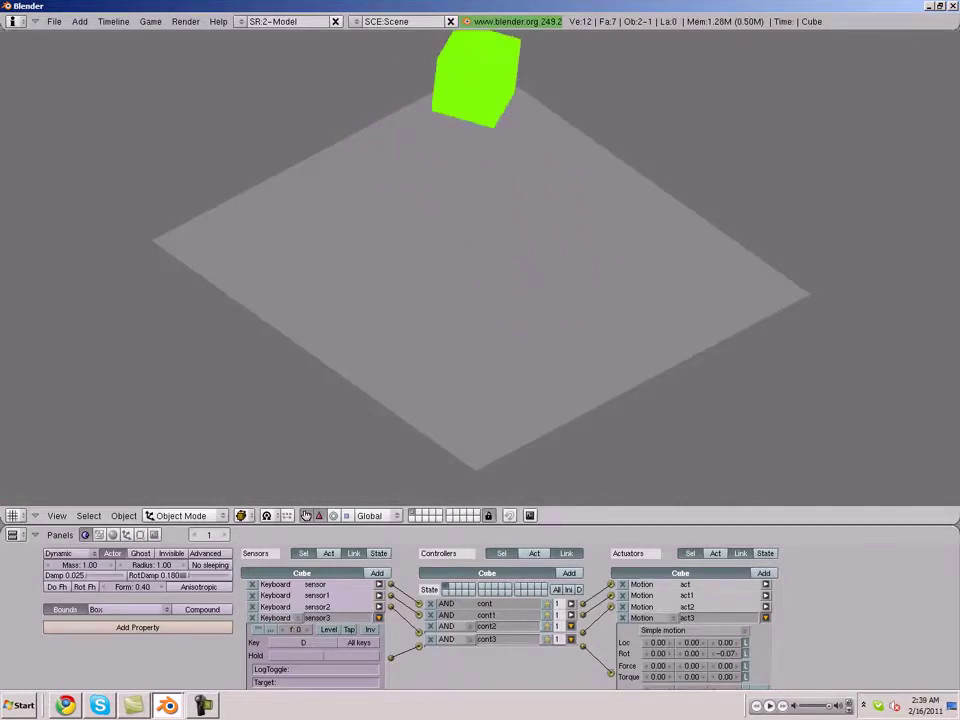
pyautogui.press('w')
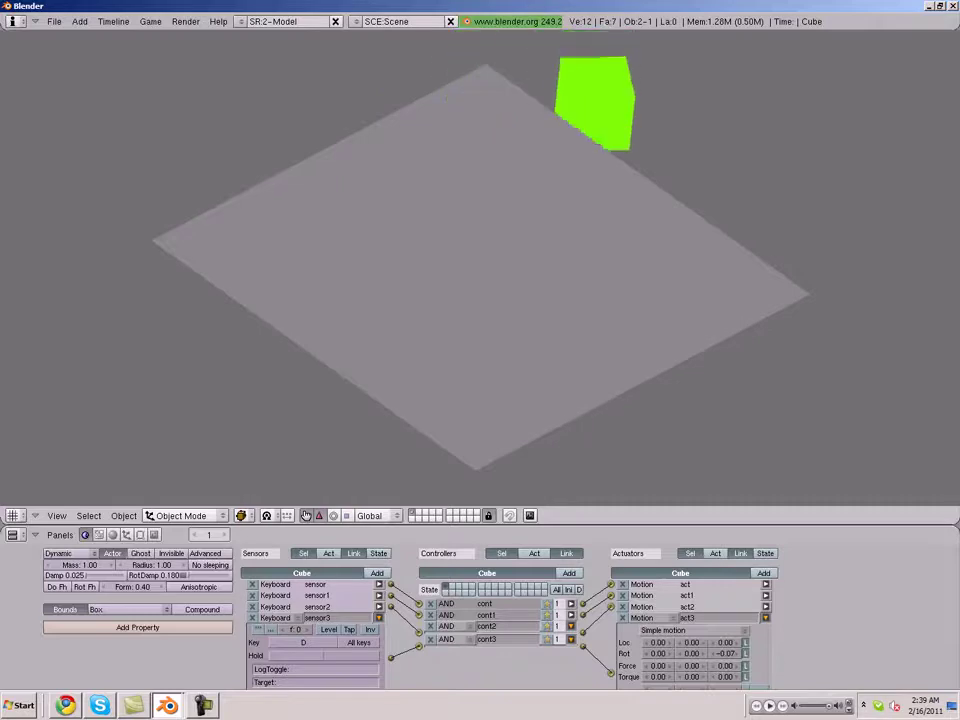
pyautogui.press('Escape')
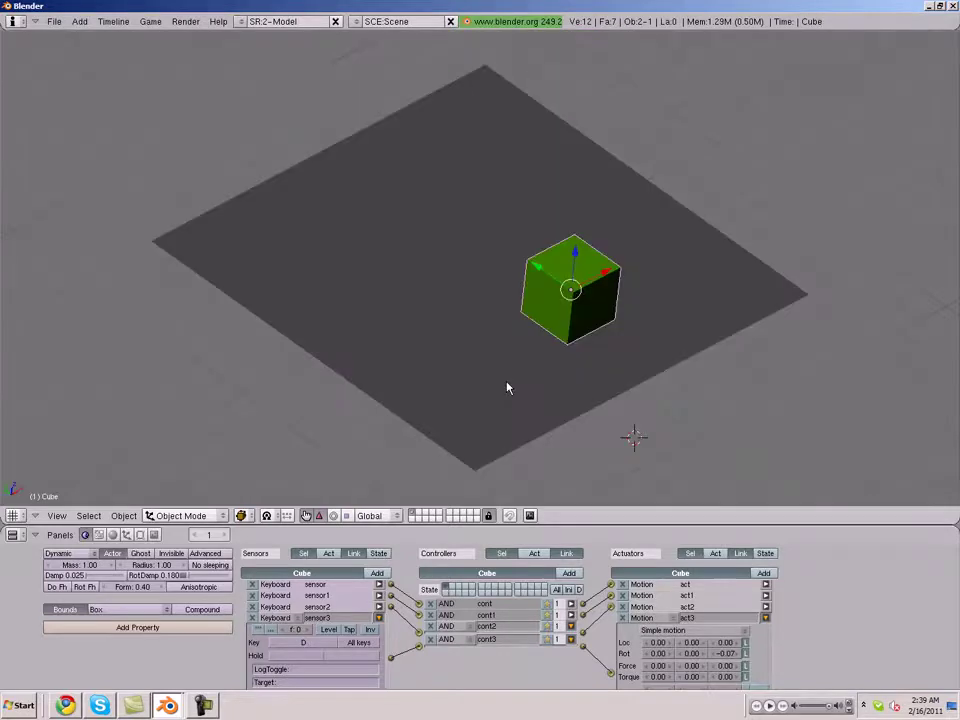
# Add a lamp and clear its location to the world origin
pyautogui.moveTo(508, 396)
pyautogui.mouseDown(button='middle')
pyautogui.moveTo(572, 354)
pyautogui.moveTo(551, 311)
pyautogui.moveTo(479, 353)
pyautogui.moveTo(444, 349)
pyautogui.moveTo(321, 285)
pyautogui.mouseUp(button='middle')
pyautogui.press('space')
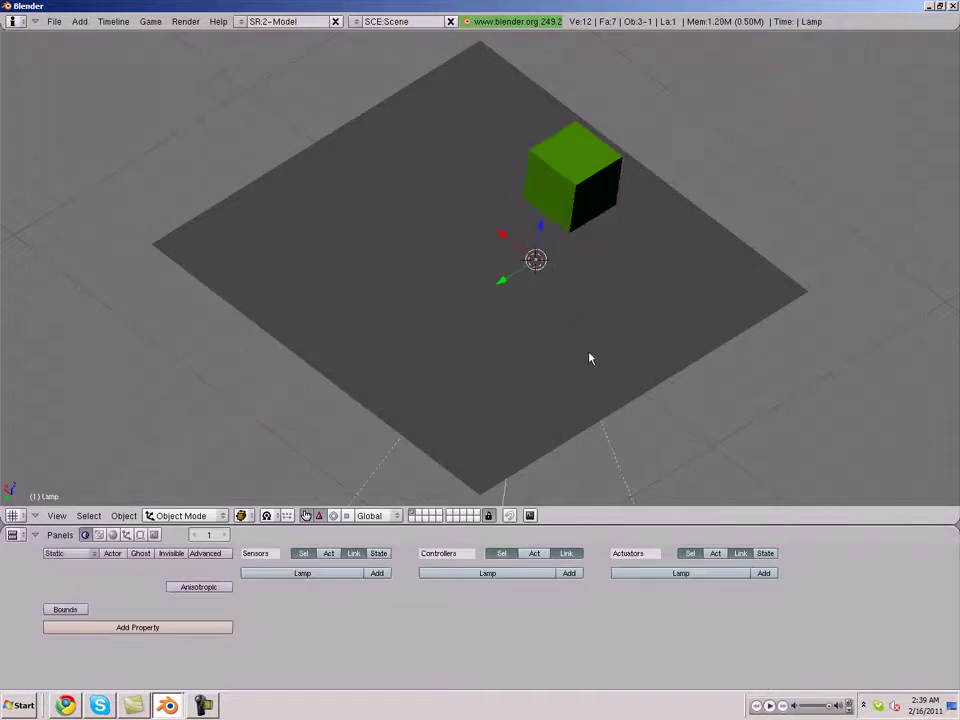
pyautogui.hotkey('alt', 'g')
pyautogui.click(590, 358)
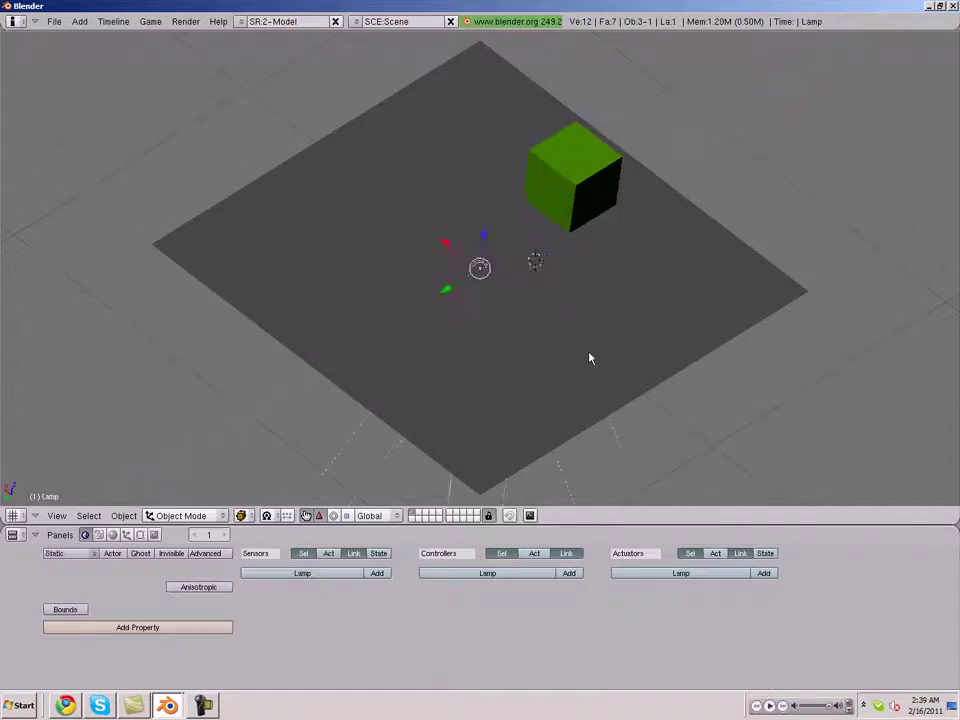
# Raise the lamp high above the plane
pyautogui.scroll(-3, 590, 358)
pyautogui.scroll(-2, 574, 354)
pyautogui.scroll(-2, 551, 347)
pyautogui.moveTo(544, 343)
pyautogui.mouseDown(button='middle')
pyautogui.moveTo(443, 278)
pyautogui.moveTo(538, 251)
pyautogui.moveTo(516, 327)
pyautogui.moveTo(472, 304)
pyautogui.moveTo(490, 344)
pyautogui.mouseUp(button='middle')
pyautogui.scroll(3, 516, 327)
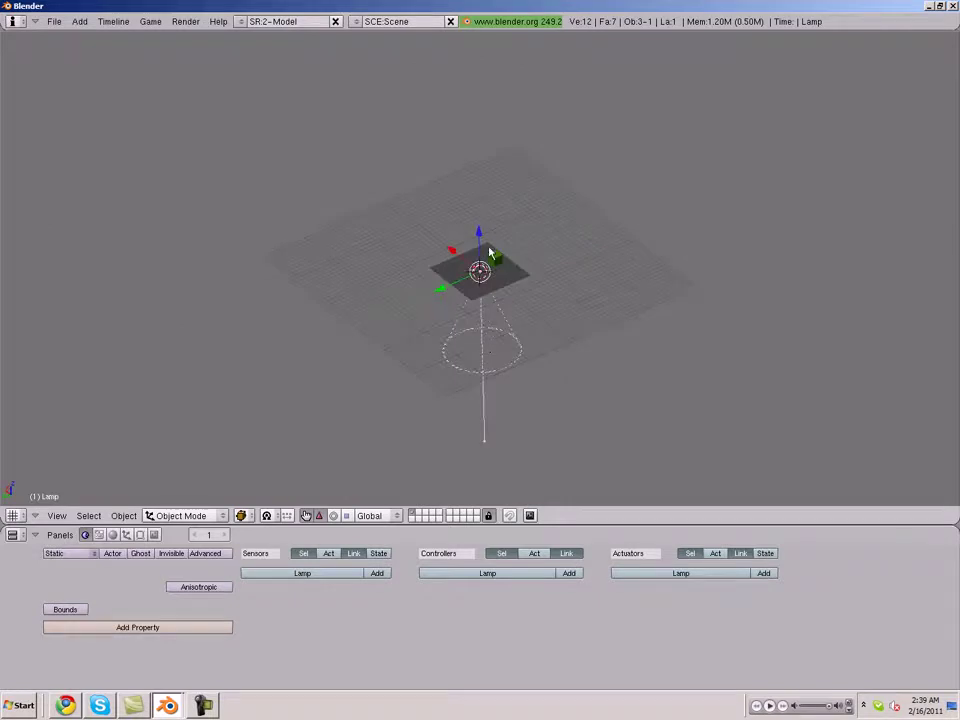
pyautogui.moveTo(481, 234); pyautogui.dragTo(466, 157)
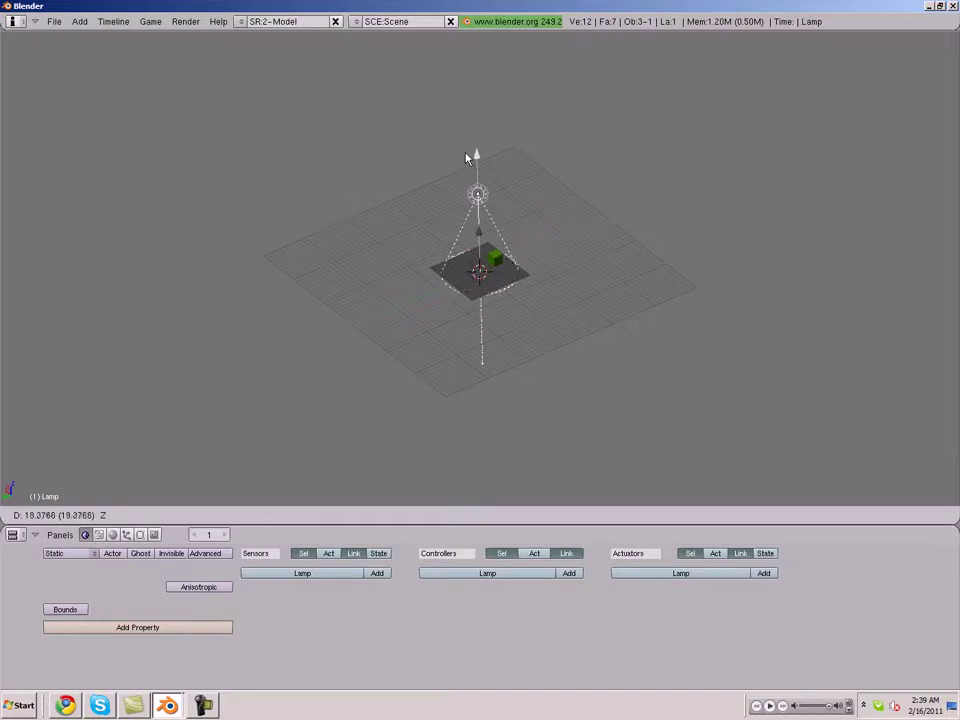
pyautogui.moveTo(561, 347)
pyautogui.mouseDown(button='middle')
pyautogui.moveTo(361, 280)
pyautogui.moveTo(381, 328)
pyautogui.moveTo(399, 326)
pyautogui.moveTo(467, 272)
pyautogui.mouseUp(button='middle')
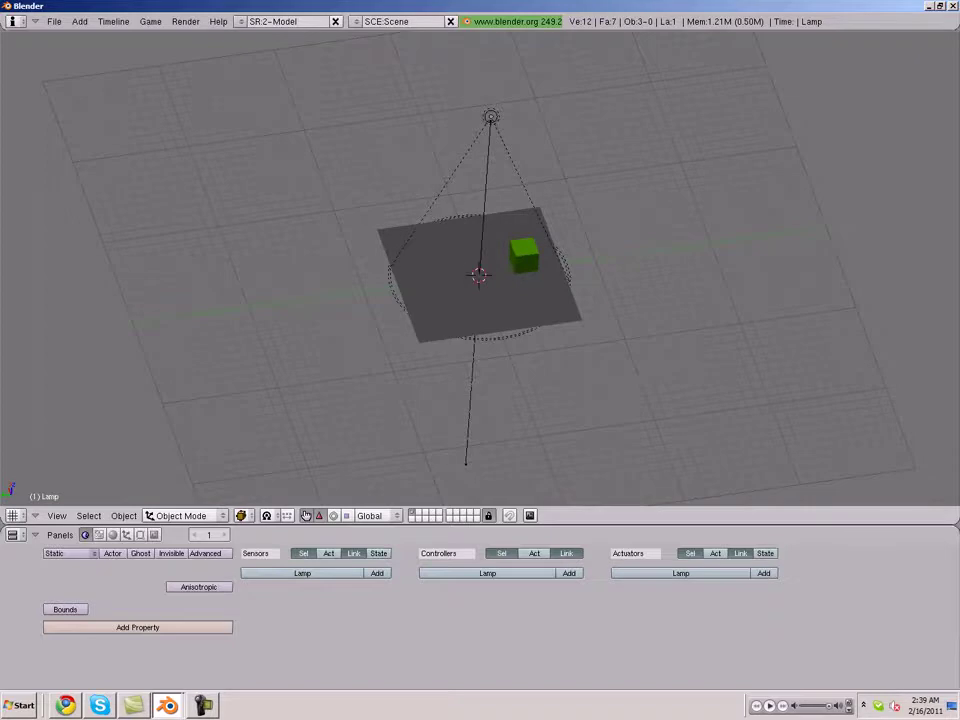
# Preview the lighting in-game, then select the plane
pyautogui.press('p')
pyautogui.press('Escape')
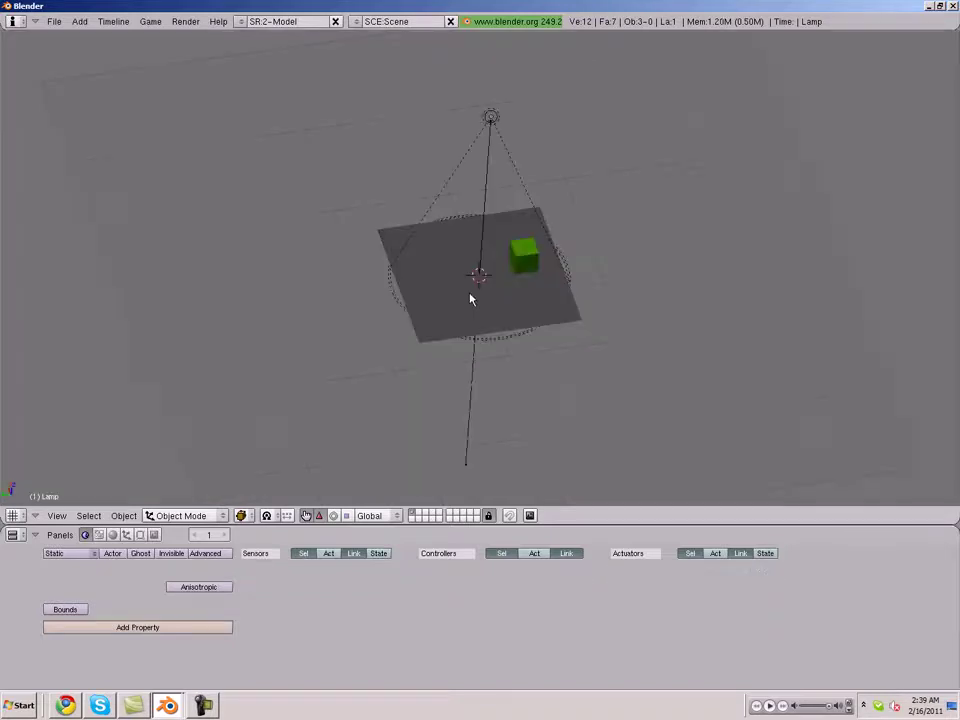
pyautogui.moveTo(523, 356); pyautogui.dragTo(508, 141, button='middle')
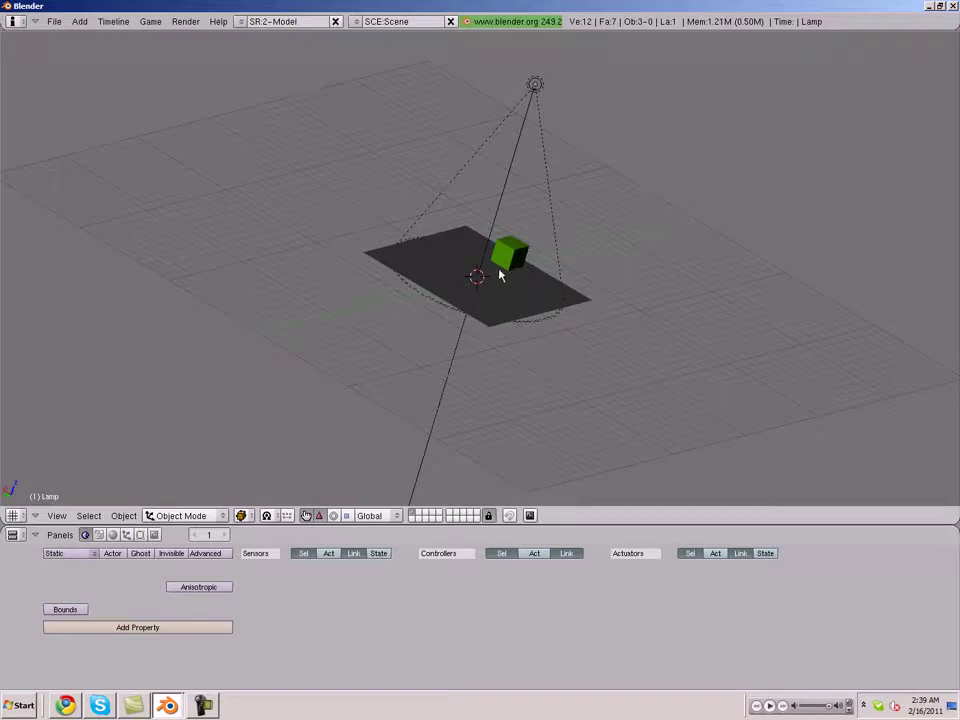
pyautogui.rightClick(534, 88)
pyautogui.press('a')
pyautogui.moveTo(520, 205)
pyautogui.mouseDown(button='middle')
pyautogui.moveTo(480, 328)
pyautogui.moveTo(490, 356)
pyautogui.mouseUp(button='middle')
pyautogui.rightClick(490, 356)
pyautogui.press('space')
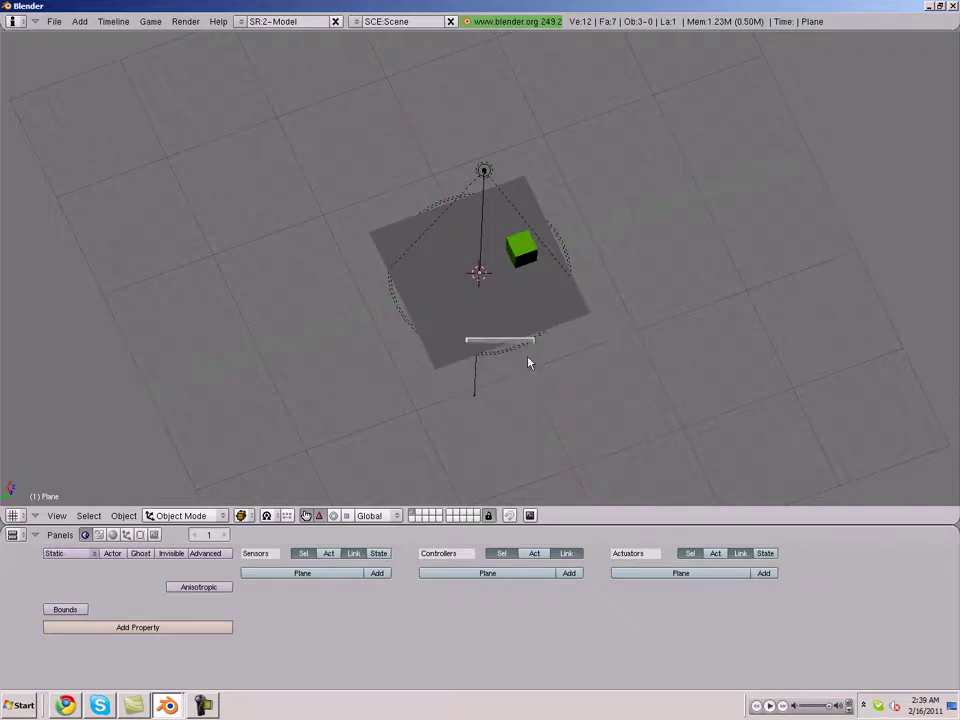
# Move the new small cube to the left on the plane
pyautogui.scroll(3, 521, 358)
pyautogui.scroll(2, 521, 313)
pyautogui.moveTo(507, 303); pyautogui.dragTo(501, 238, button='middle')
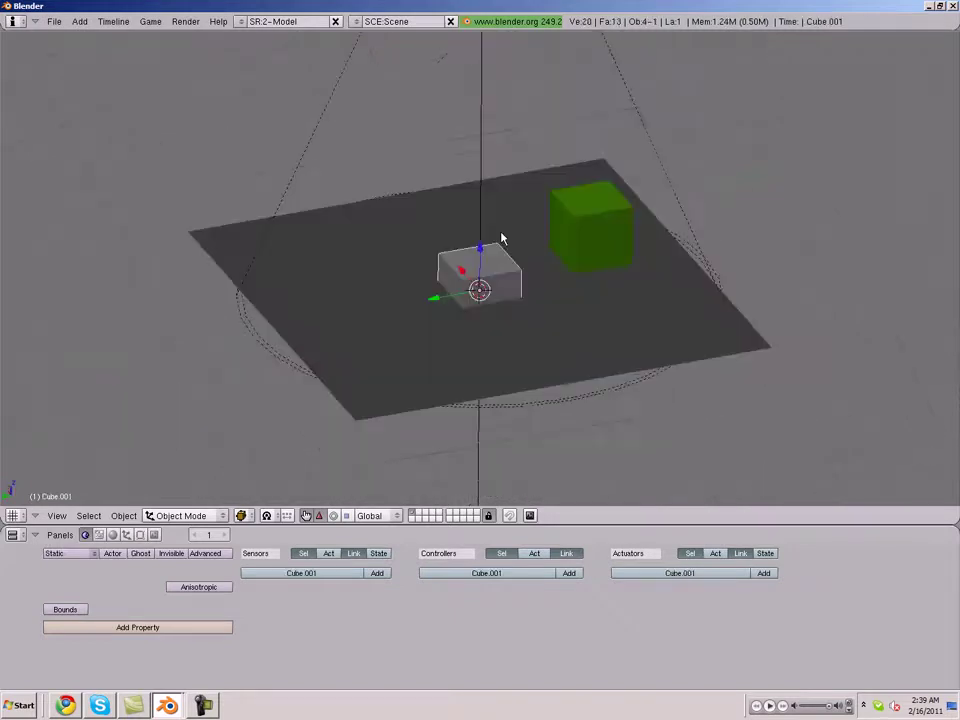
pyautogui.moveTo(436, 300); pyautogui.dragTo(343, 343)
# Shape the small cube into a wedge ramp by sliding one top edge along Y
pyautogui.press('Tab')
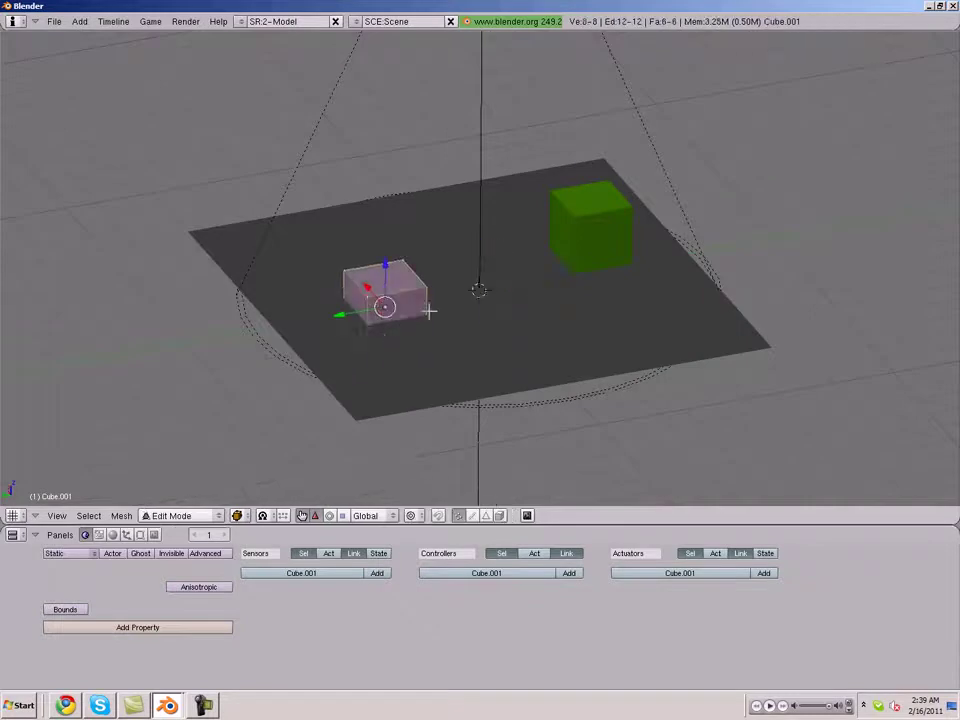
pyautogui.moveTo(446, 300); pyautogui.dragTo(421, 344, button='middle')
pyautogui.rightClick(412, 320)
pyautogui.press('g')
pyautogui.press('y')
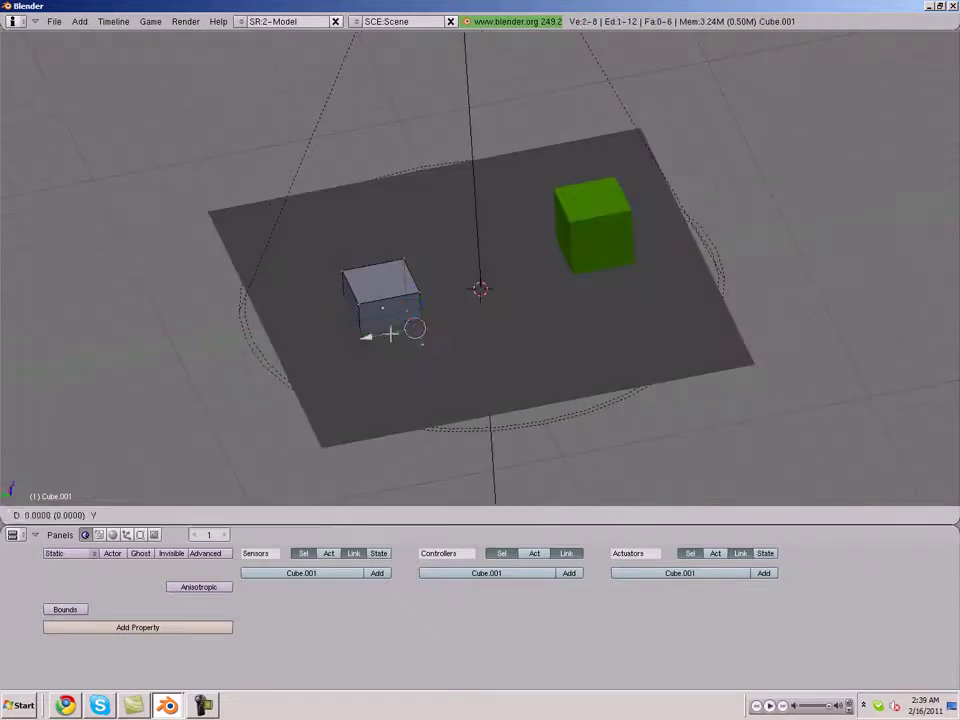
pyautogui.click(470, 319)
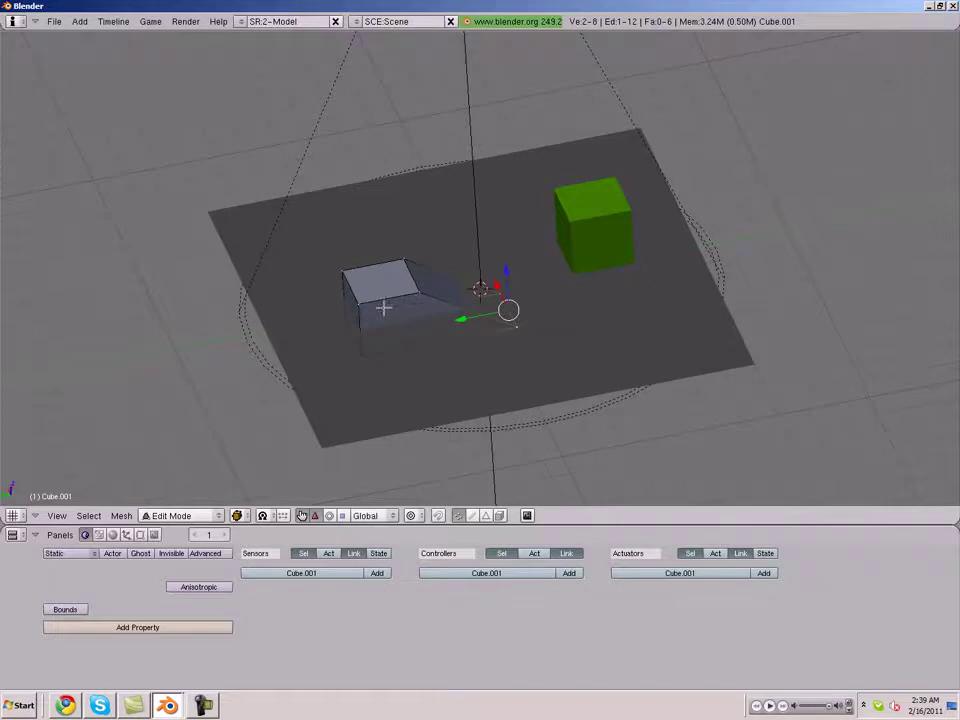
pyautogui.press('Tab')
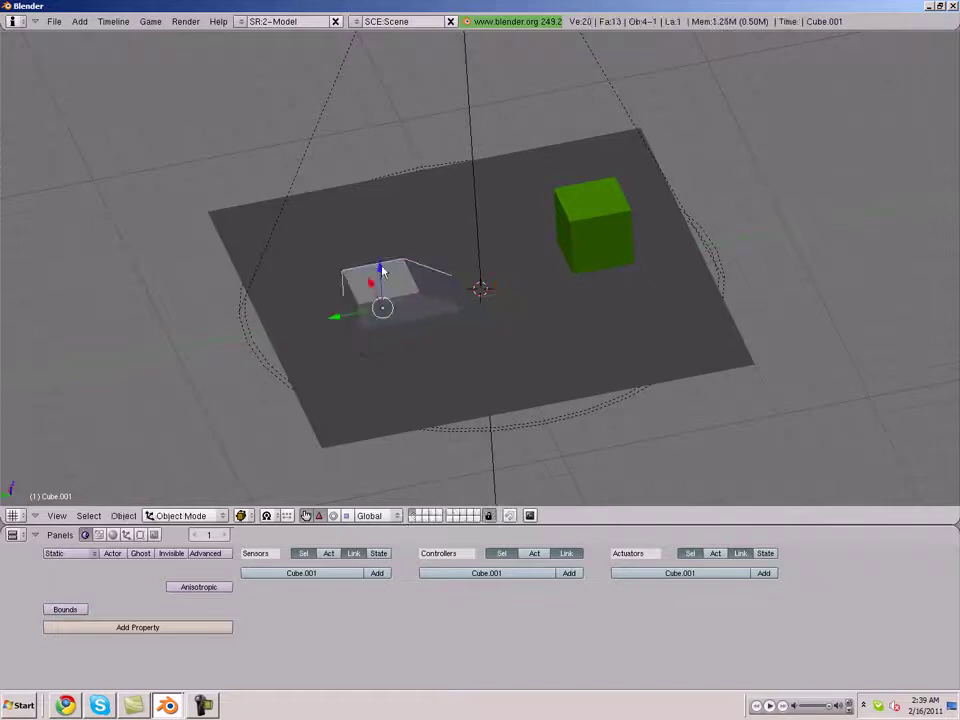
# Adjust the ramp's height and join the ramp and plane into one object
pyautogui.press('g')
pyautogui.press('z')
pyautogui.click(405, 298)
pyautogui.keyDown('shift'); pyautogui.rightClick(433, 373); pyautogui.keyUp('shift')
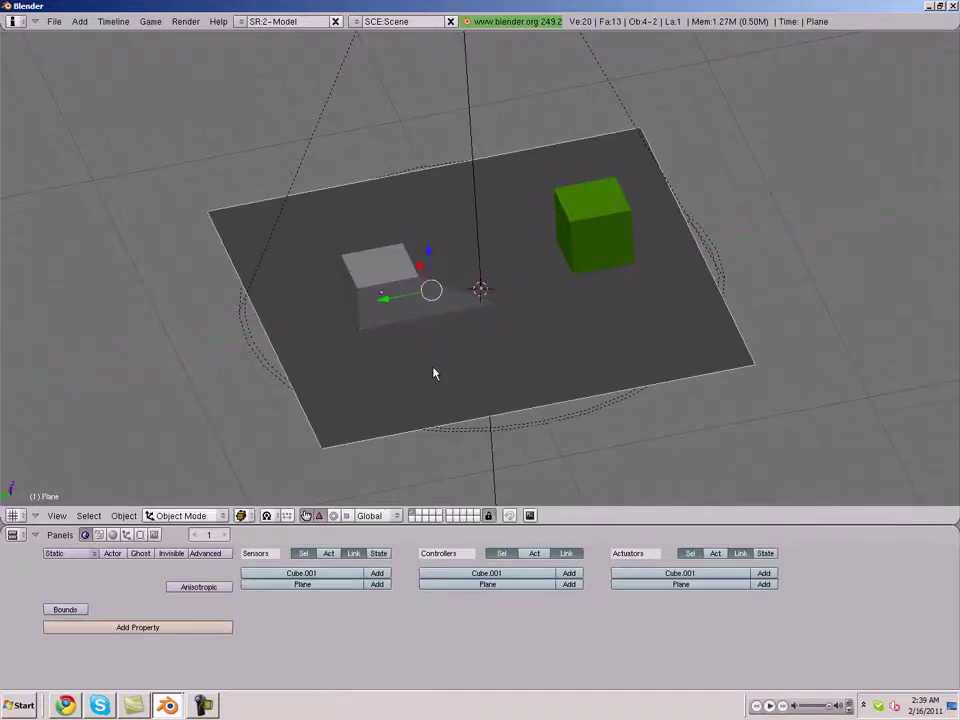
pyautogui.hotkey('ctrl', 'j')
pyautogui.click(433, 368)
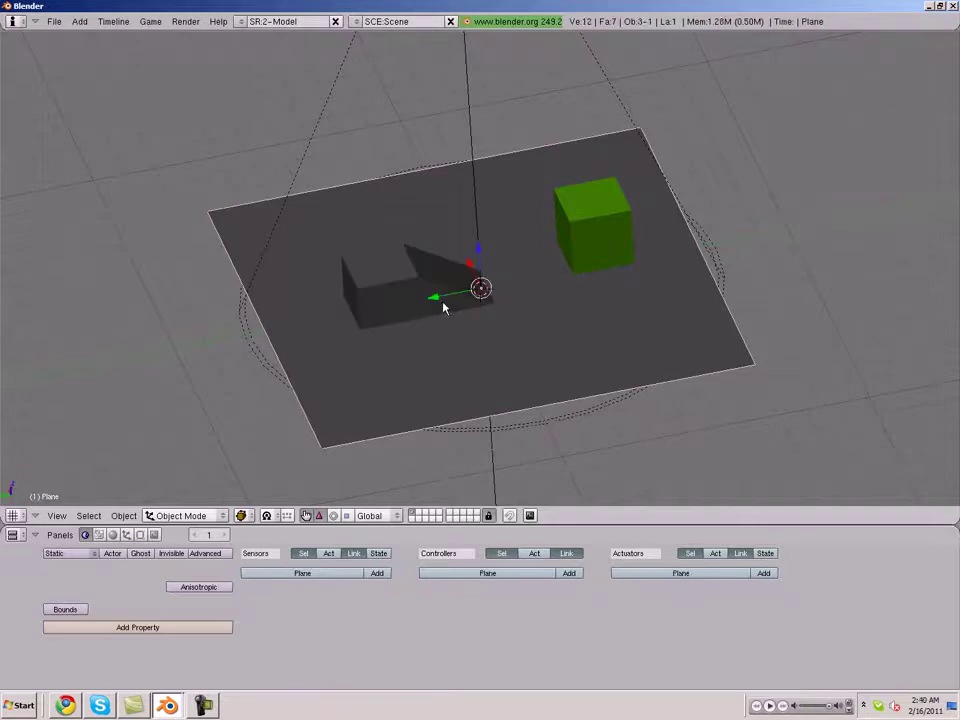
# Select the green cube and test-drive it in-game with W and D
pyautogui.press('a')
pyautogui.rightClick(525, 265)
pyautogui.rightClick(570, 255)
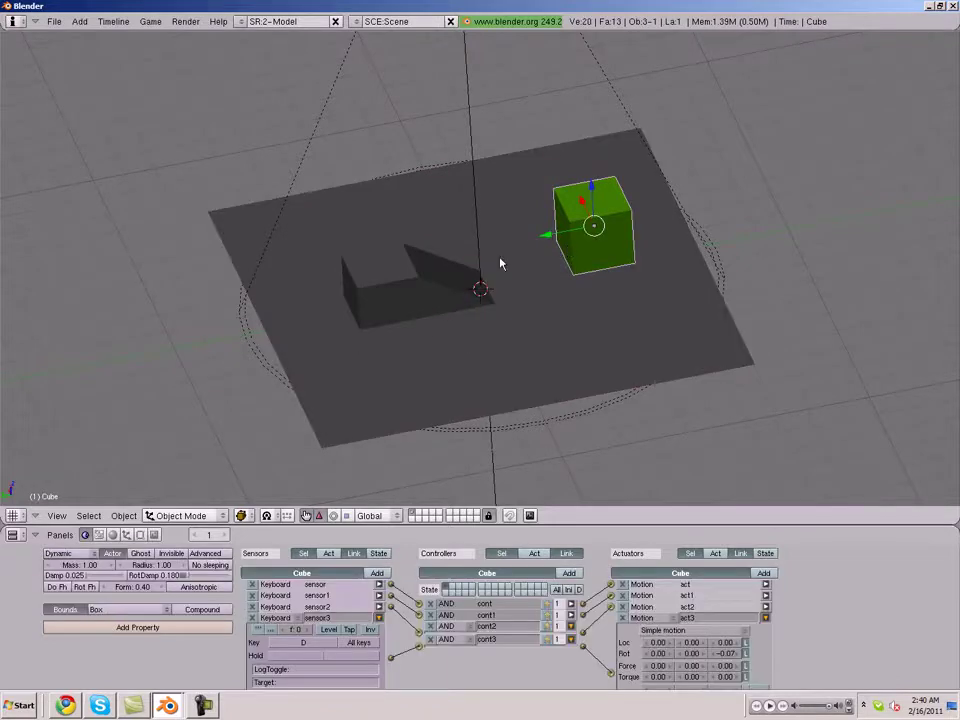
pyautogui.press('p')
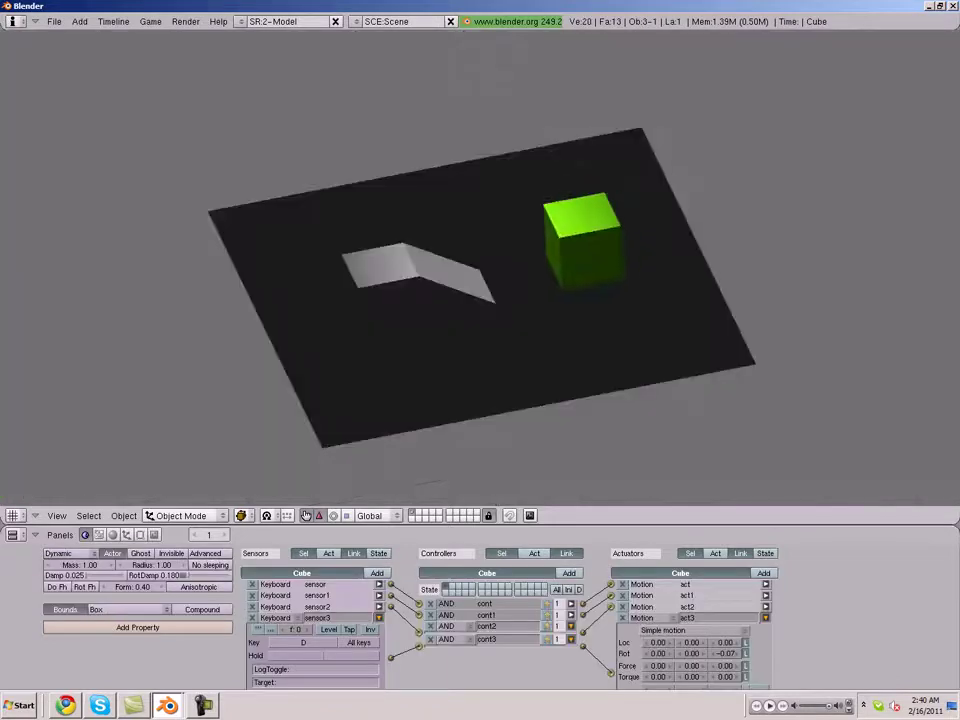
pyautogui.press('w')
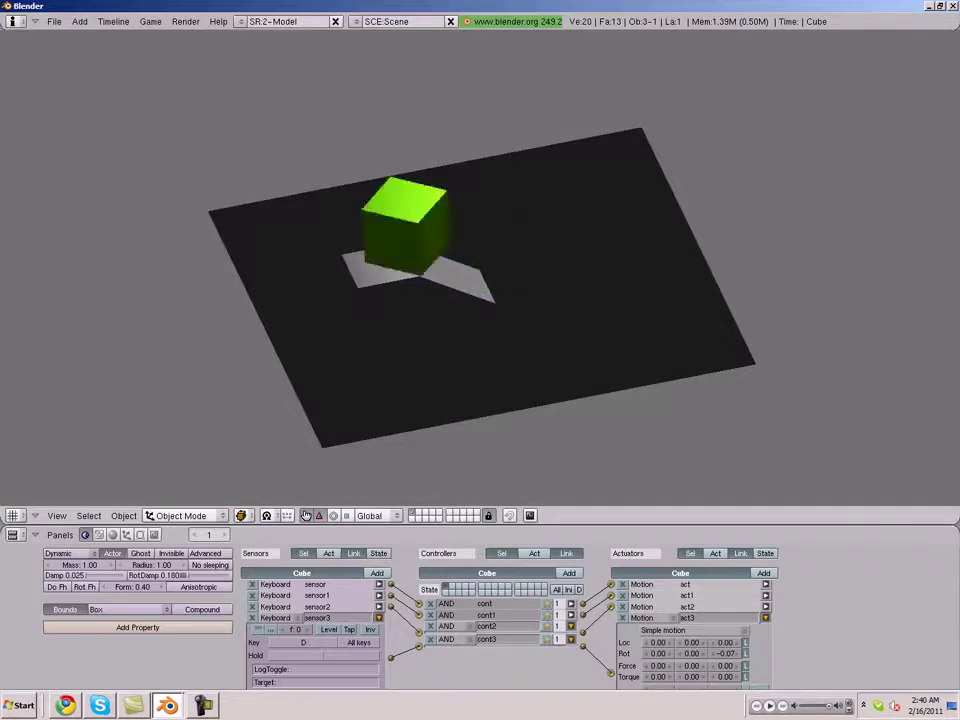
pyautogui.press('d')
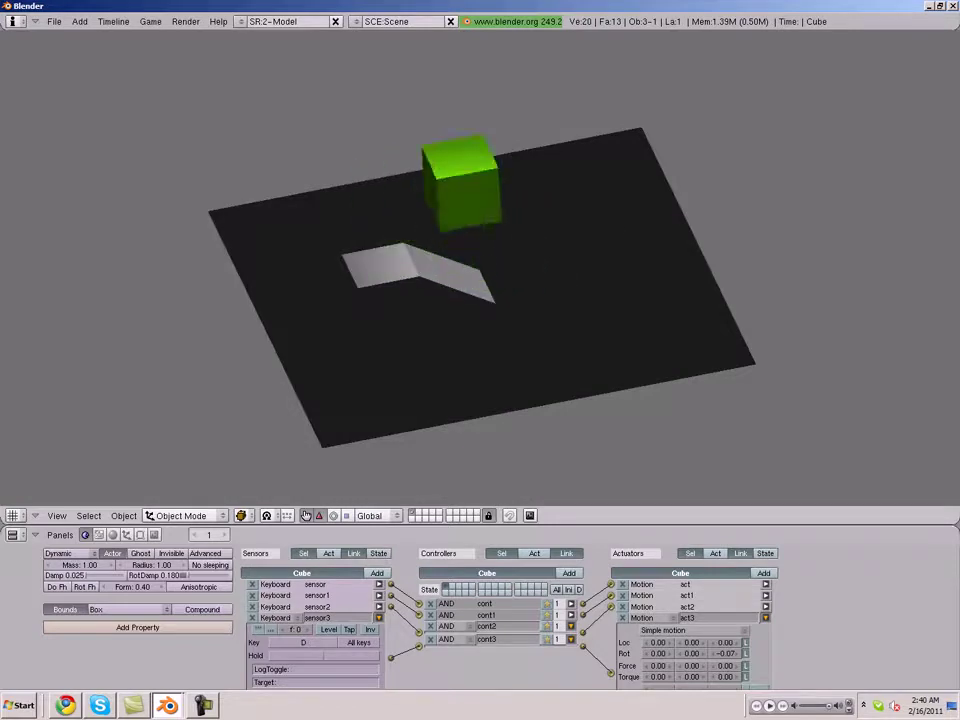
pyautogui.press('Escape')
pyautogui.press('space')
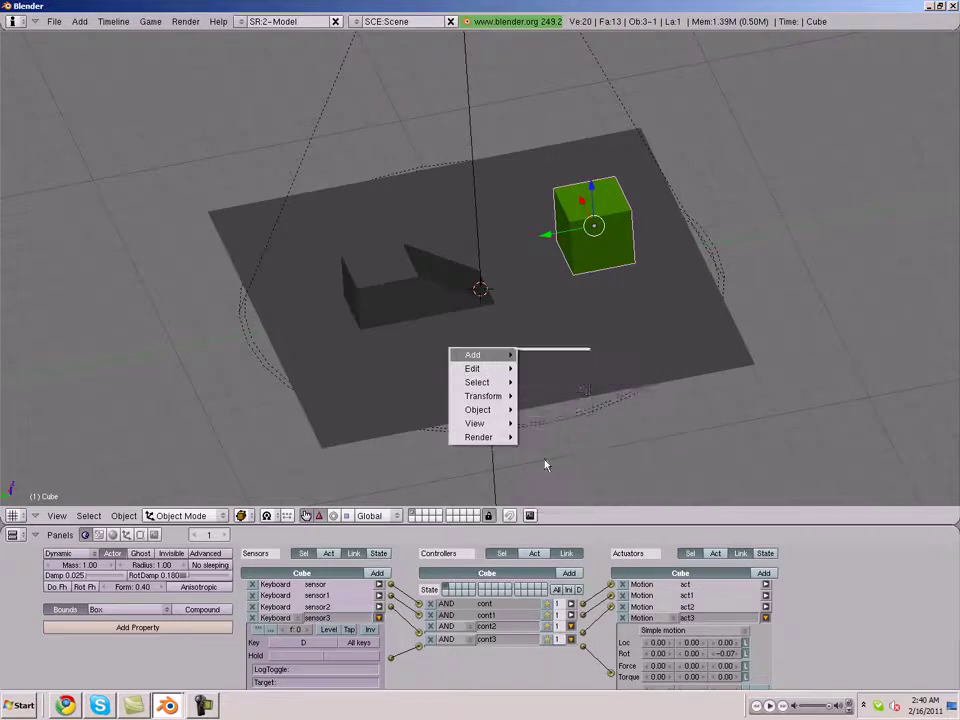
# Raise the new camera along Z and move it back along Y
pyautogui.scroll(-2, 470, 262)
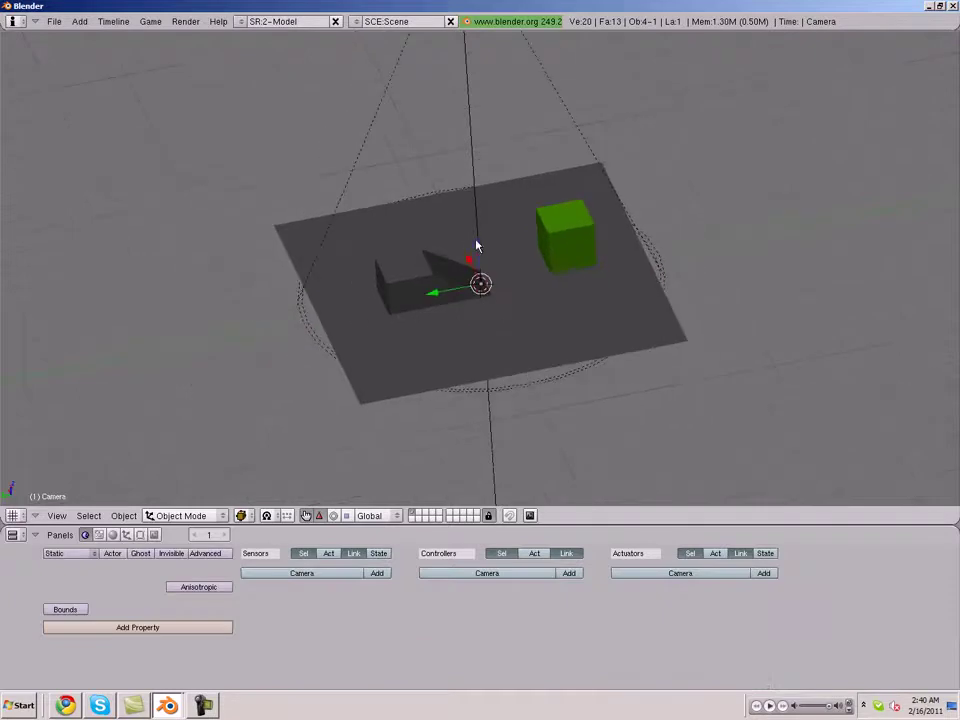
pyautogui.press('g')
pyautogui.press('z')
pyautogui.click(435, 180)
pyautogui.press('g')
pyautogui.press('y')
pyautogui.click(655, 172)
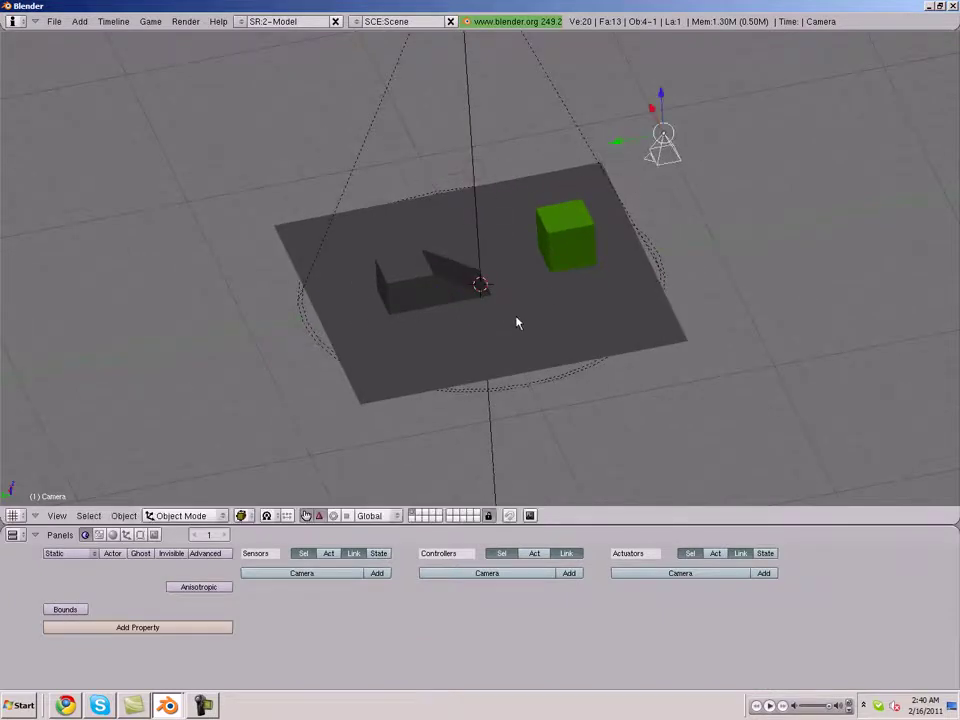
# Tilt the camera about 69 degrees around X to look down on the scene
pyautogui.moveTo(574, 403); pyautogui.dragTo(439, 390, button='middle')
pyautogui.moveTo(664, 244); pyautogui.dragTo(727, 303, button='middle')
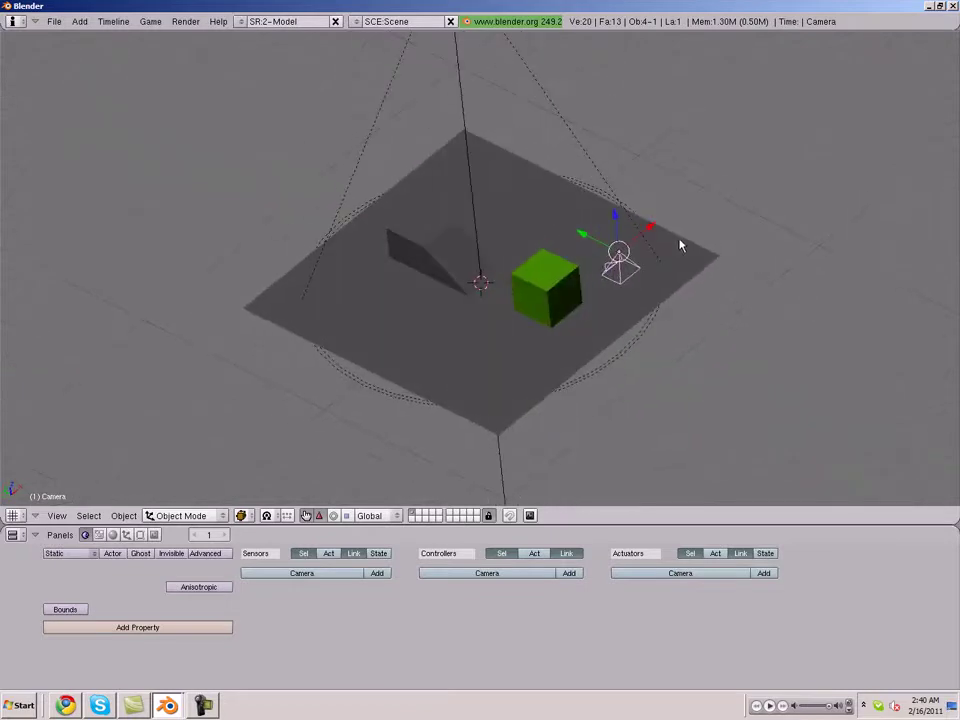
pyautogui.press('r')
pyautogui.press('x')
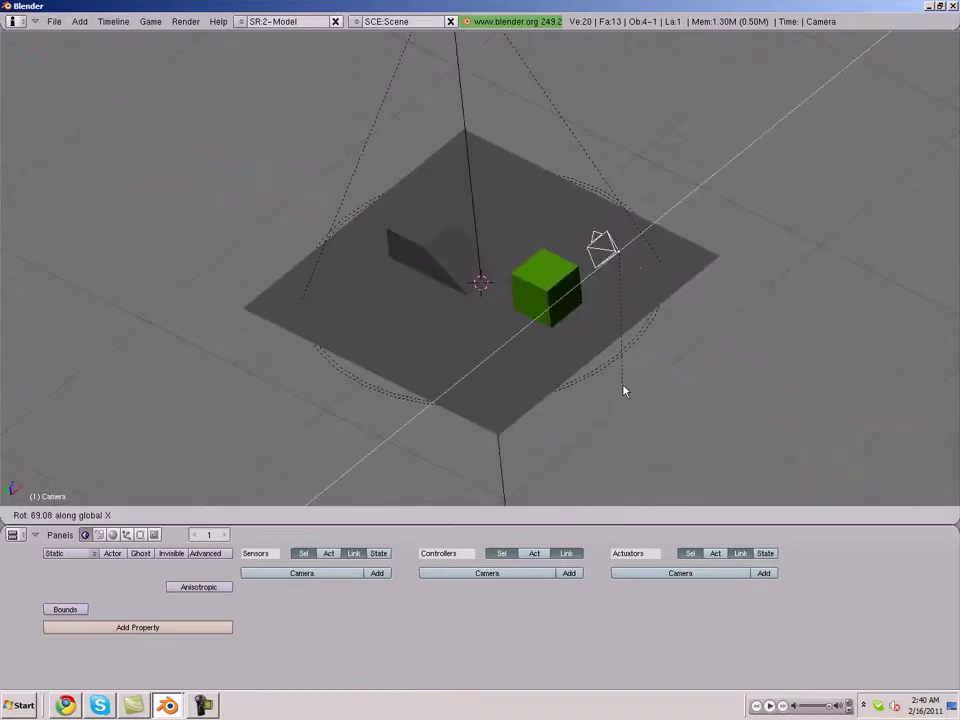
pyautogui.click(623, 390)
pyautogui.moveTo(623, 390)
pyautogui.mouseDown(button='middle')
pyautogui.moveTo(675, 205)
pyautogui.moveTo(520, 371)
pyautogui.moveTo(555, 343)
pyautogui.moveTo(555, 296)
pyautogui.mouseUp(button='middle')
# Select the camera, then add the green cube to the selection for parenting
pyautogui.rightClick(675, 205)
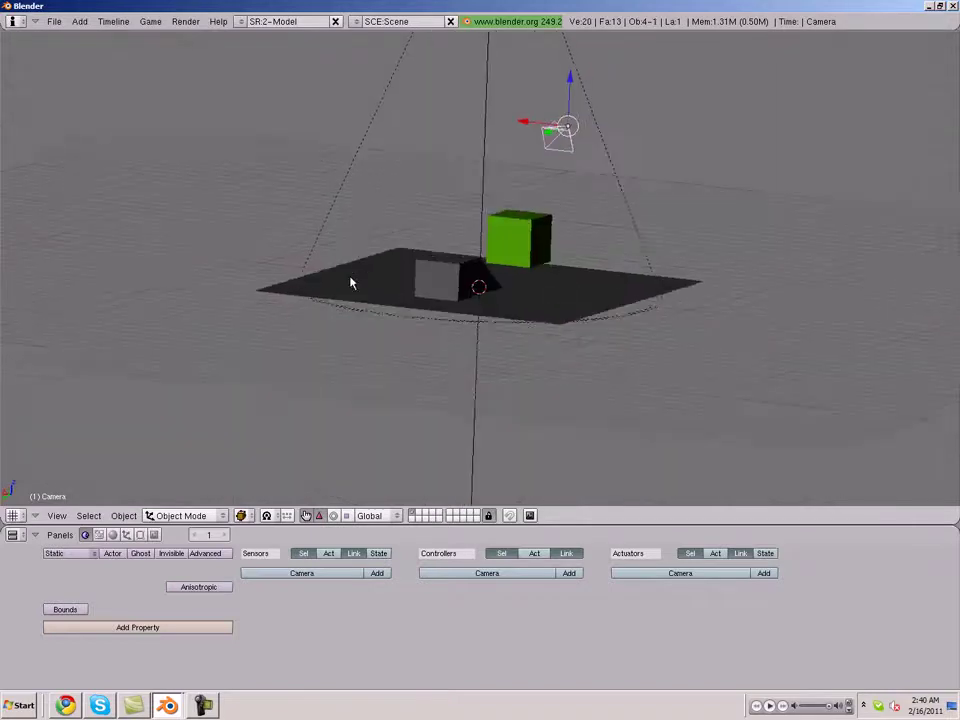
pyautogui.moveTo(354, 289); pyautogui.dragTo(533, 240, button='middle')
pyautogui.rightClick(533, 240)
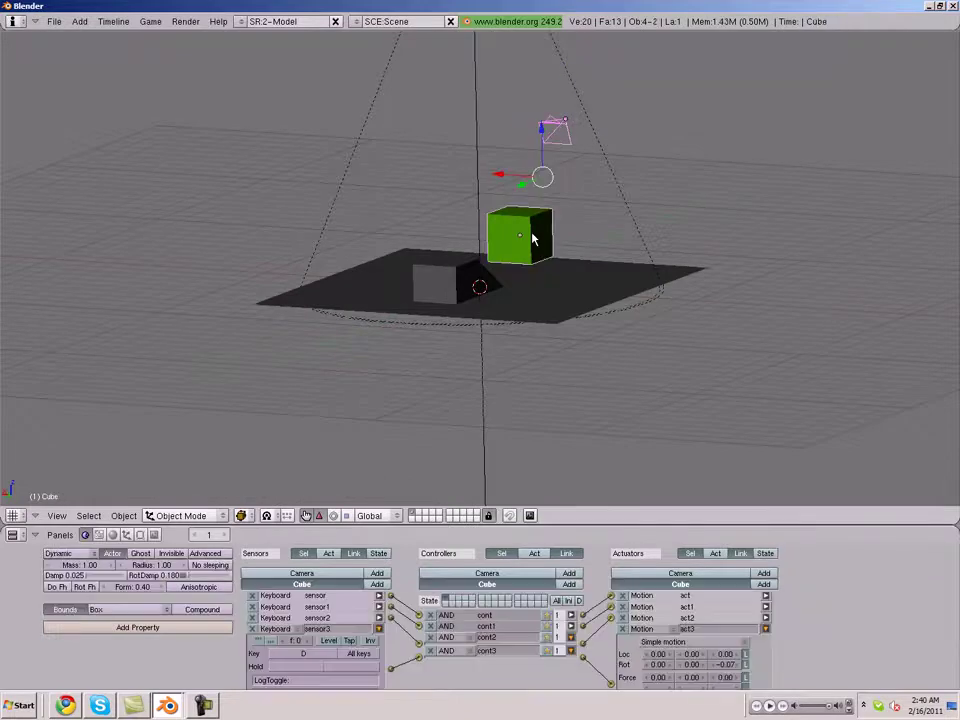
# Parent the camera to the green cube and switch to camera view
pyautogui.hotkey('ctrl', 'p')
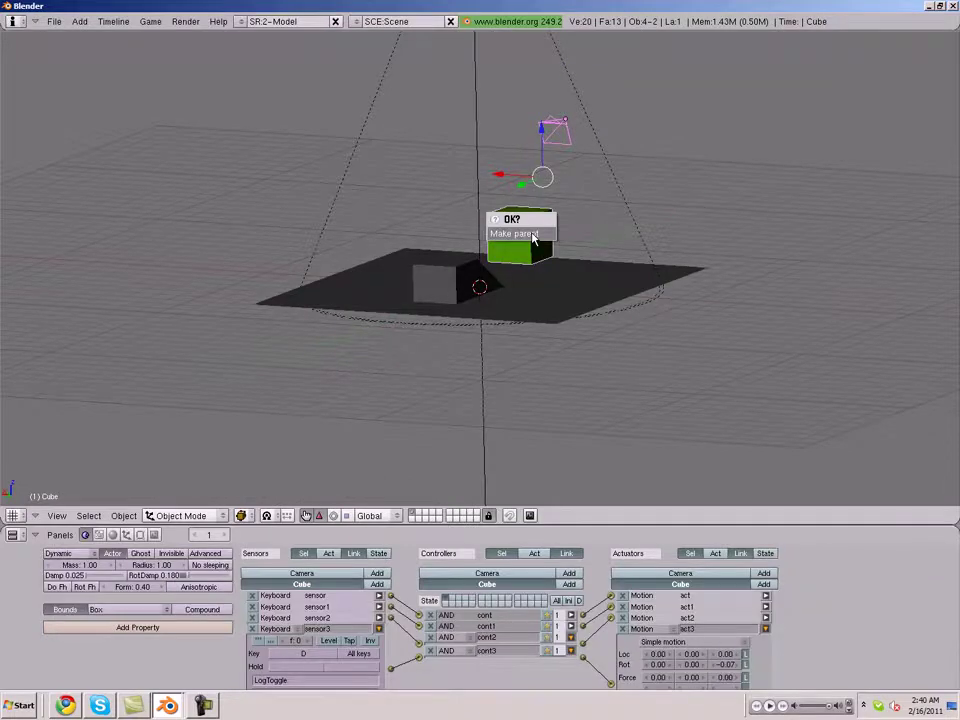
pyautogui.click(533, 235)
pyautogui.press('KP_0')
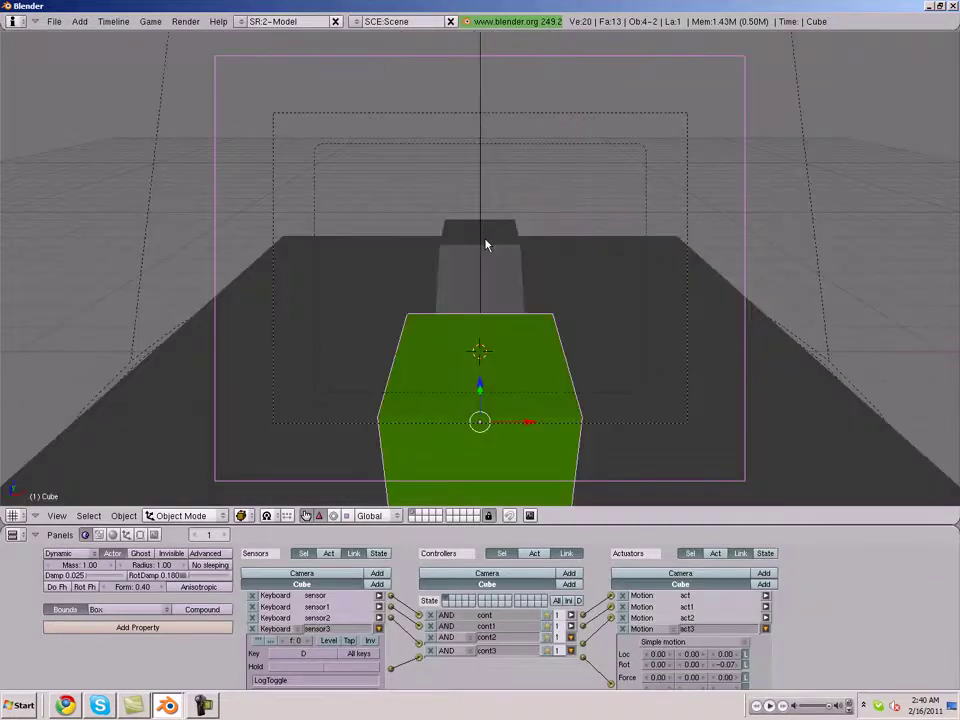
# Test the follow camera in-game by turning the player with A and D
pyautogui.press('p')
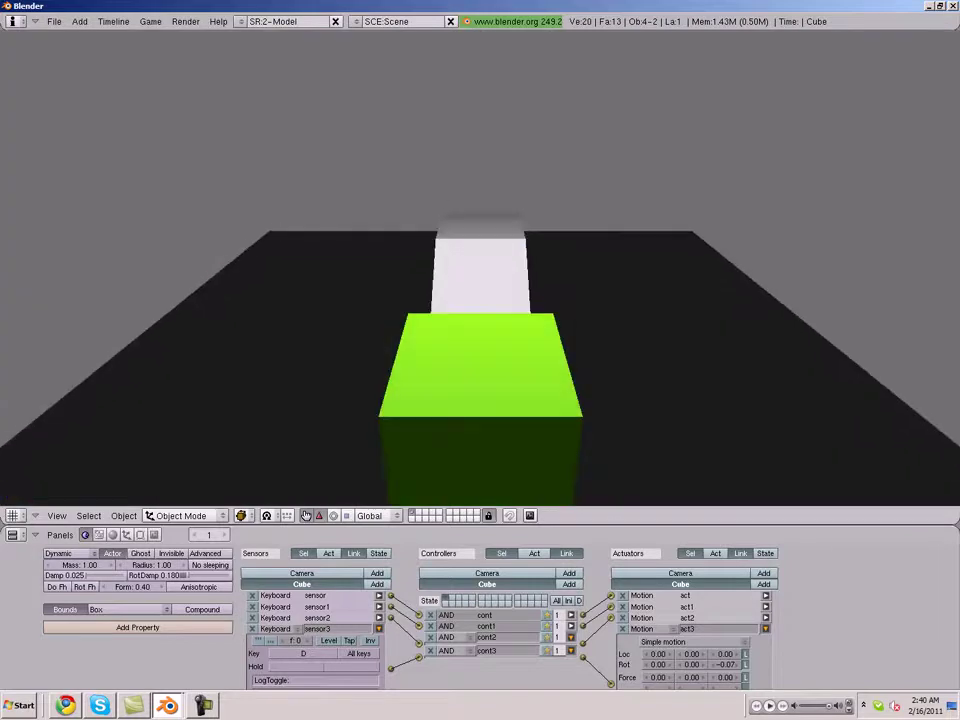
pyautogui.press('d')
pyautogui.press('a')
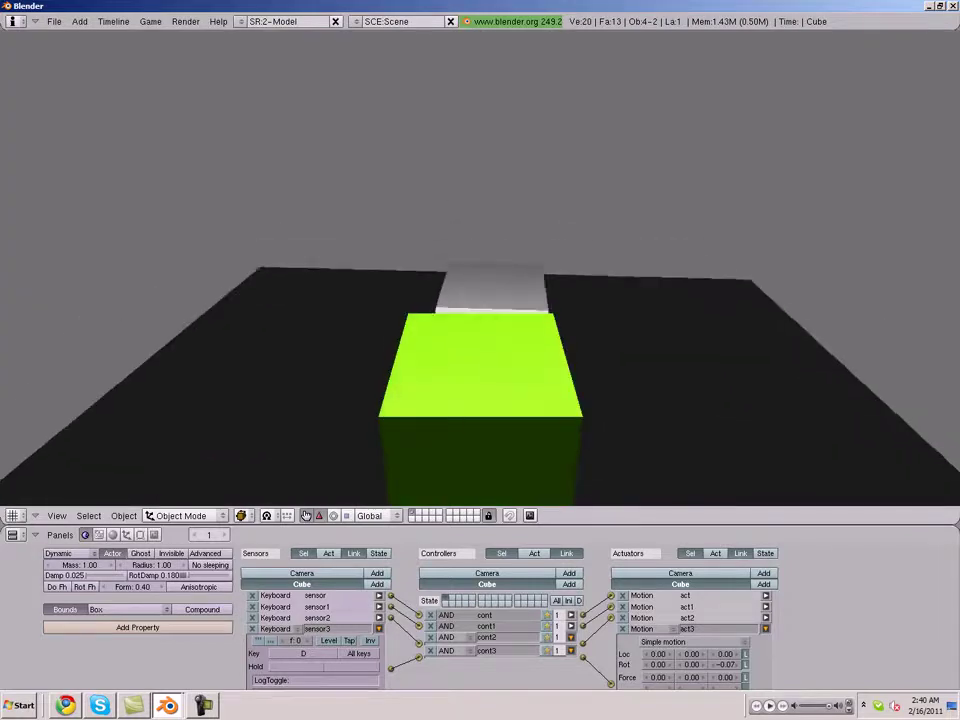
pyautogui.press('d')
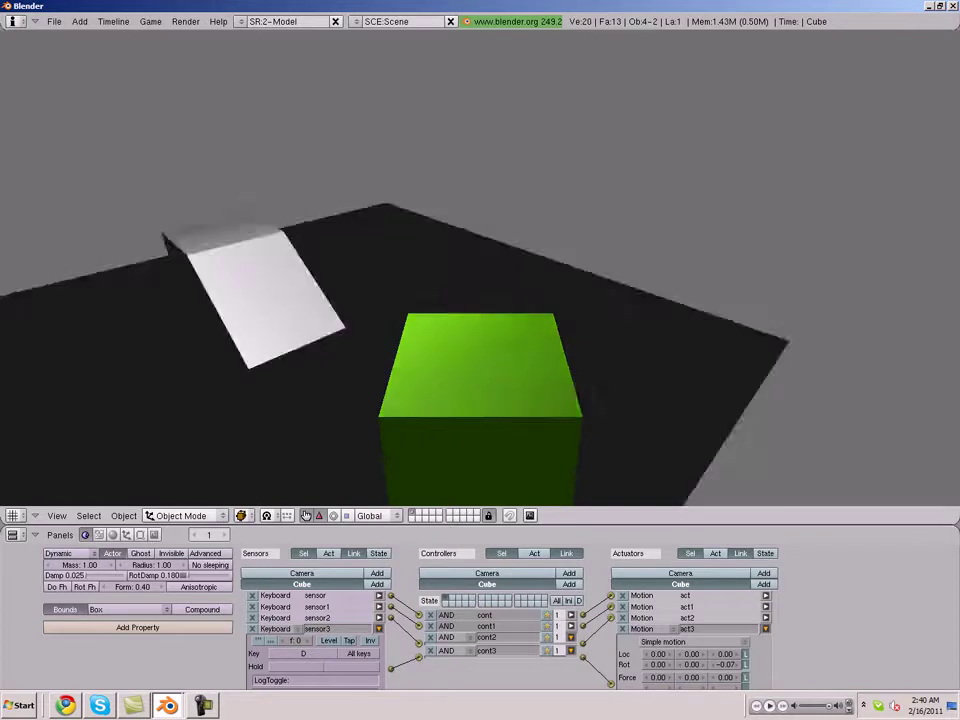
pyautogui.press('a')
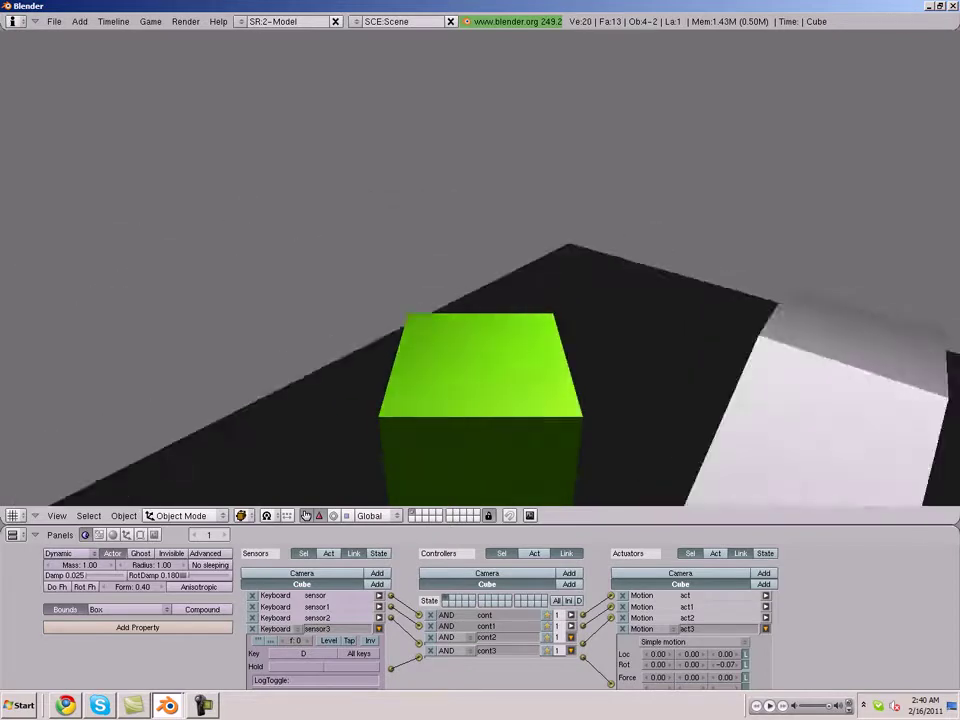
pyautogui.press('d')
pyautogui.press('Escape')
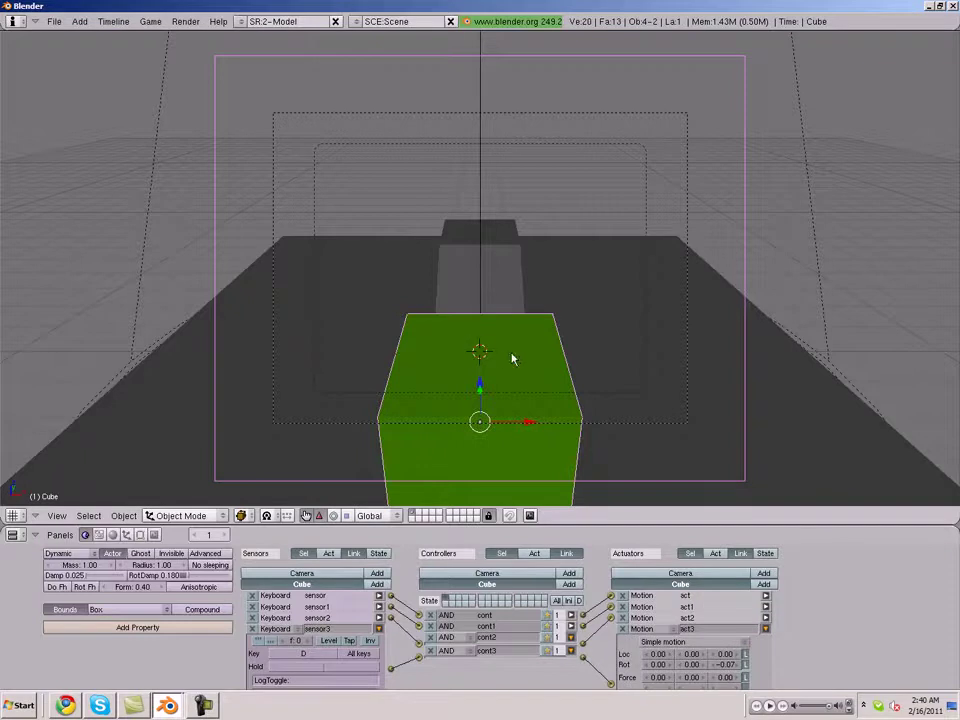
# Give the camera an Always sensor, an AND controller and a Camera-type actuator
pyautogui.moveTo(433, 354)
pyautogui.mouseDown(button='middle')
pyautogui.moveTo(536, 364)
pyautogui.moveTo(626, 351)
pyautogui.moveTo(189, 253)
pyautogui.moveTo(673, 172)
pyautogui.mouseUp(button='middle')
pyautogui.rightClick(680, 166)
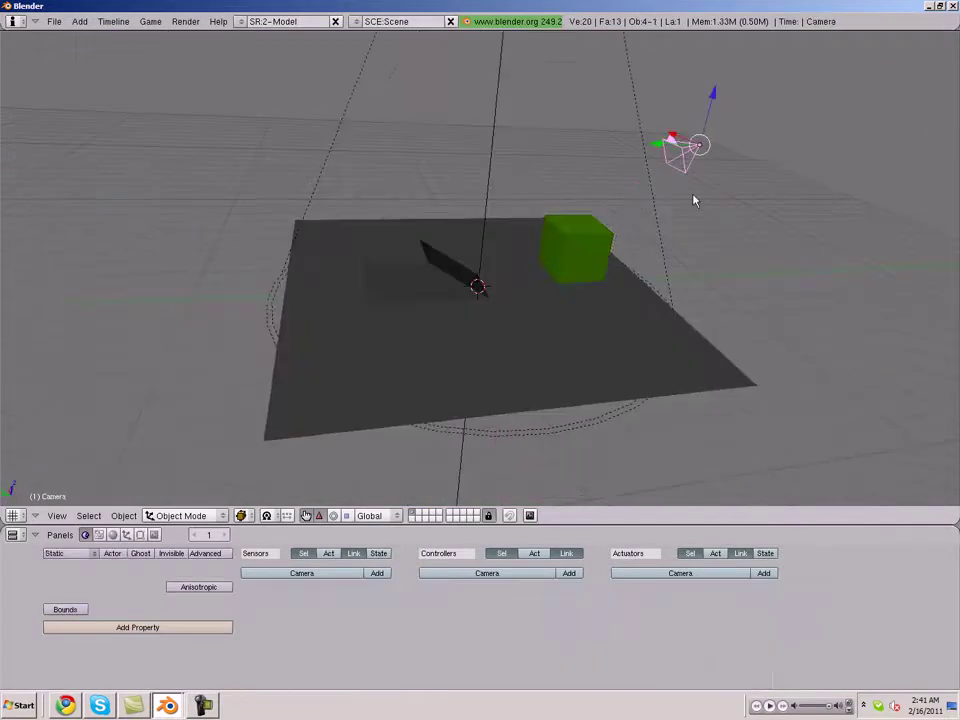
pyautogui.click(380, 575)
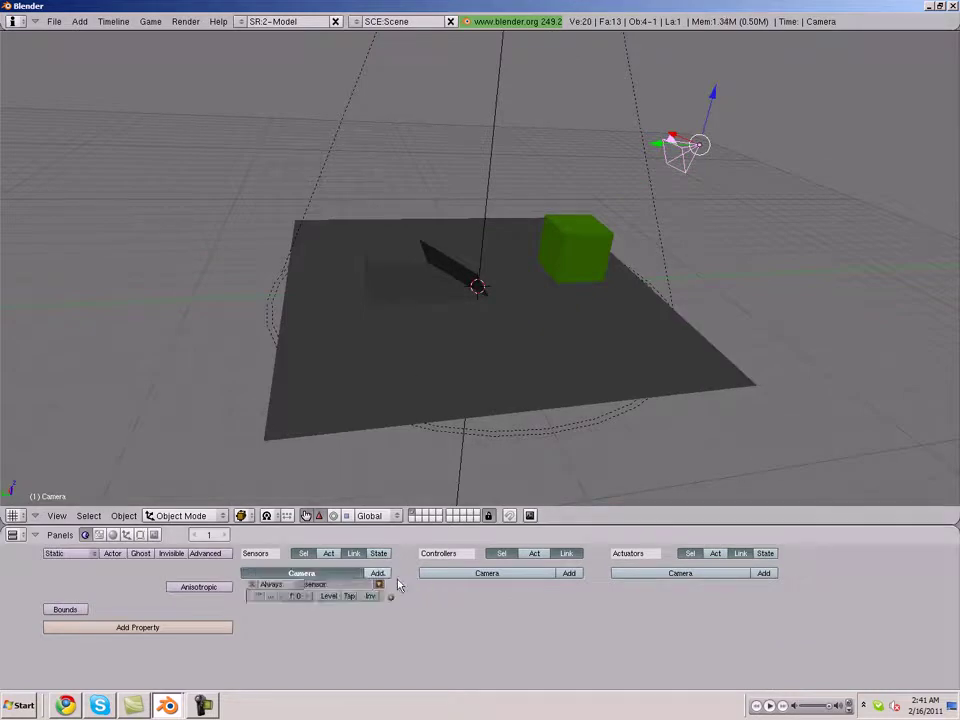
pyautogui.click(569, 573)
pyautogui.click(764, 573)
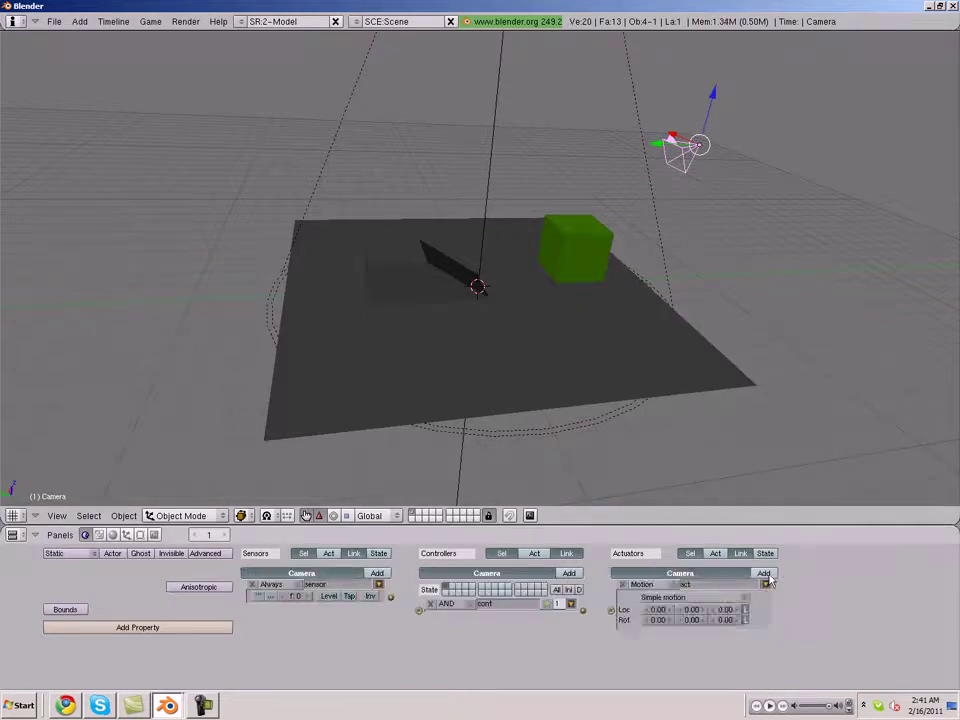
pyautogui.click(643, 584)
pyautogui.click(651, 543)
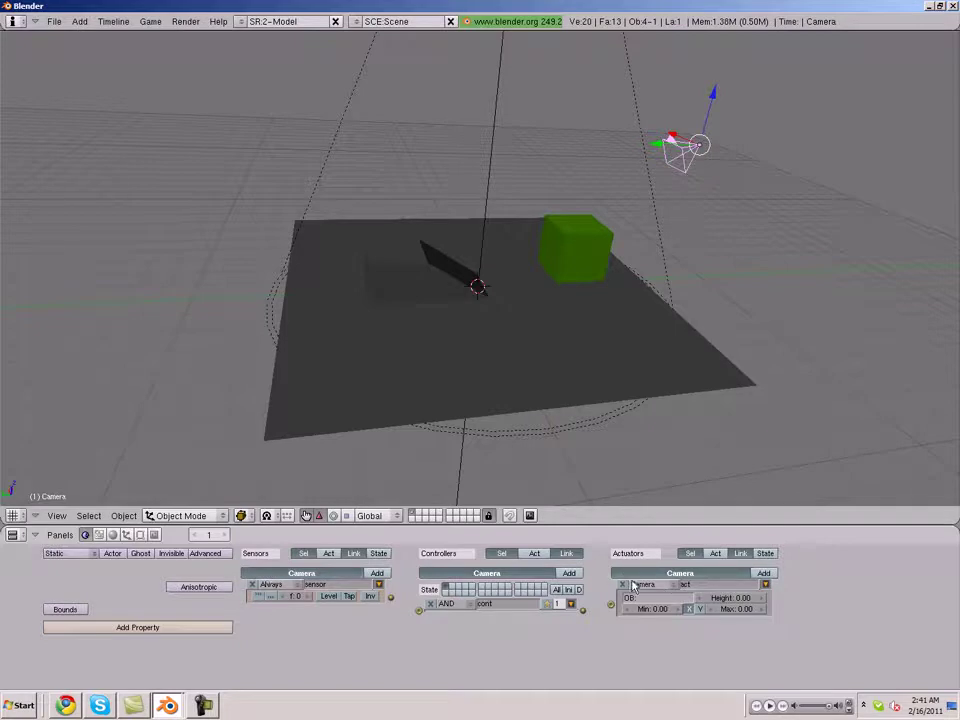
pyautogui.rightClick(587, 277)
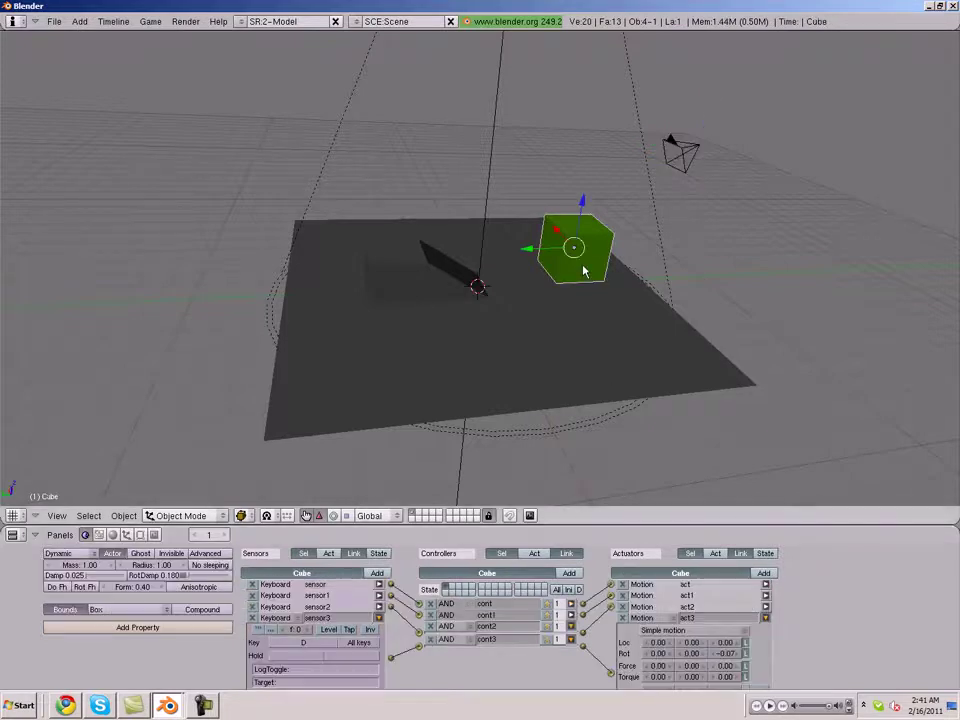
# Rename the Cube object to 'Player' in the Editing panel's OB field
pyautogui.click(141, 535)
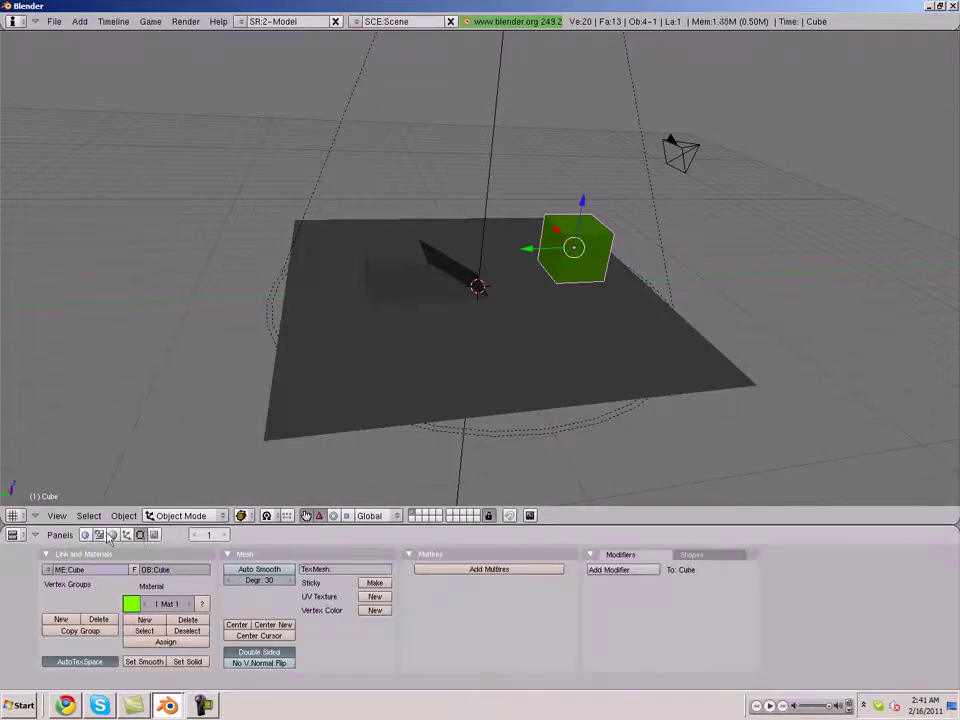
pyautogui.click(170, 574)
pyautogui.press('Return')
pyautogui.rightClick(697, 153)
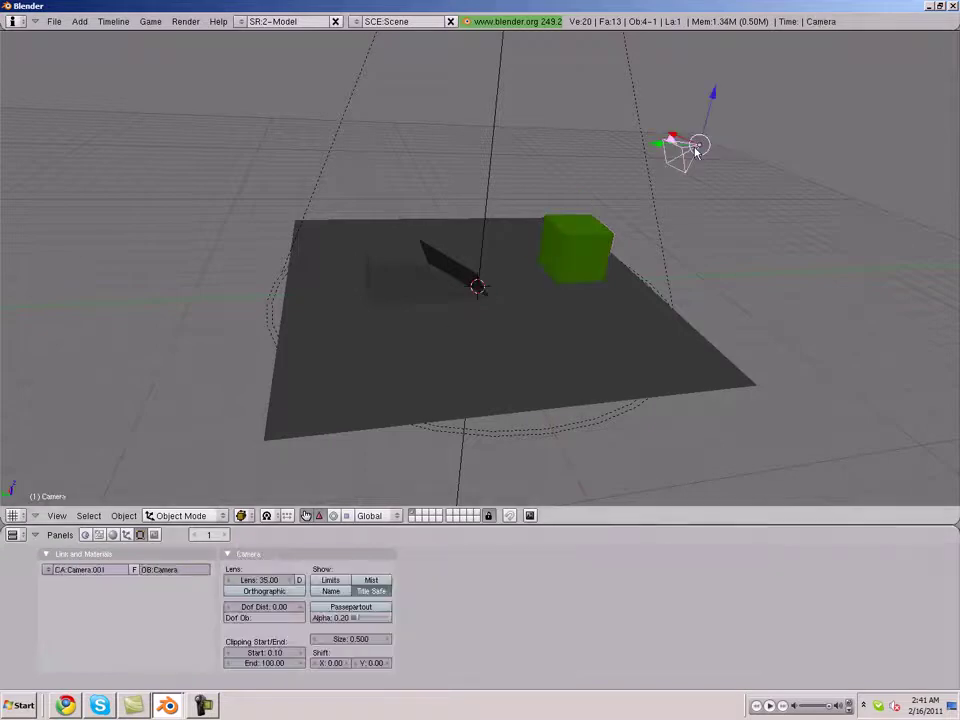
# Target the Camera actuator at Player and link it to the controller and Always sensor
pyautogui.click(85, 535)
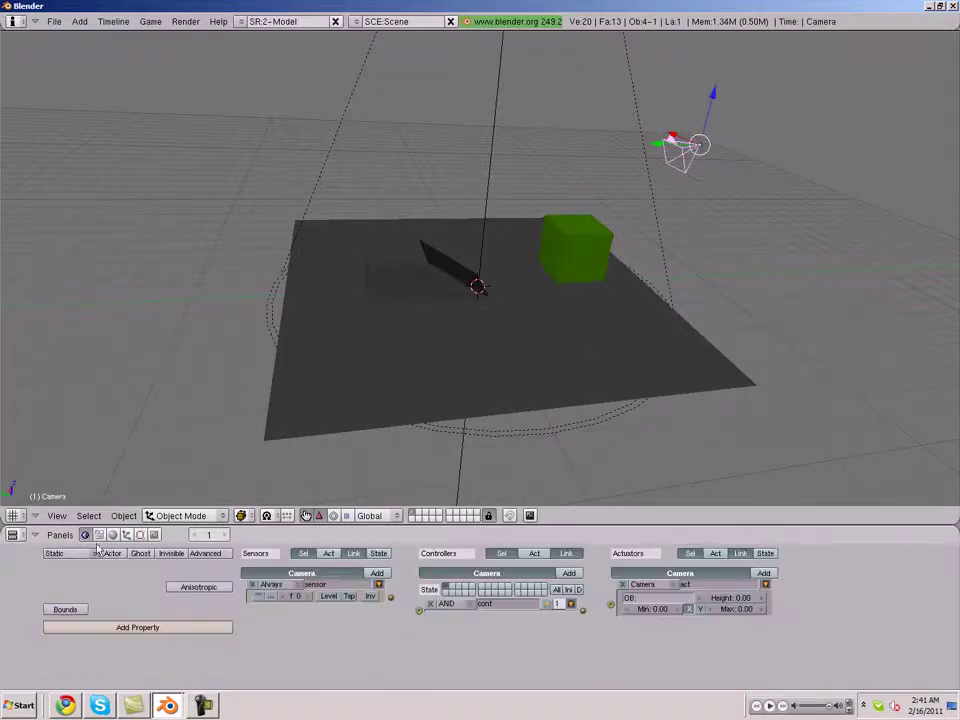
pyautogui.click(651, 599)
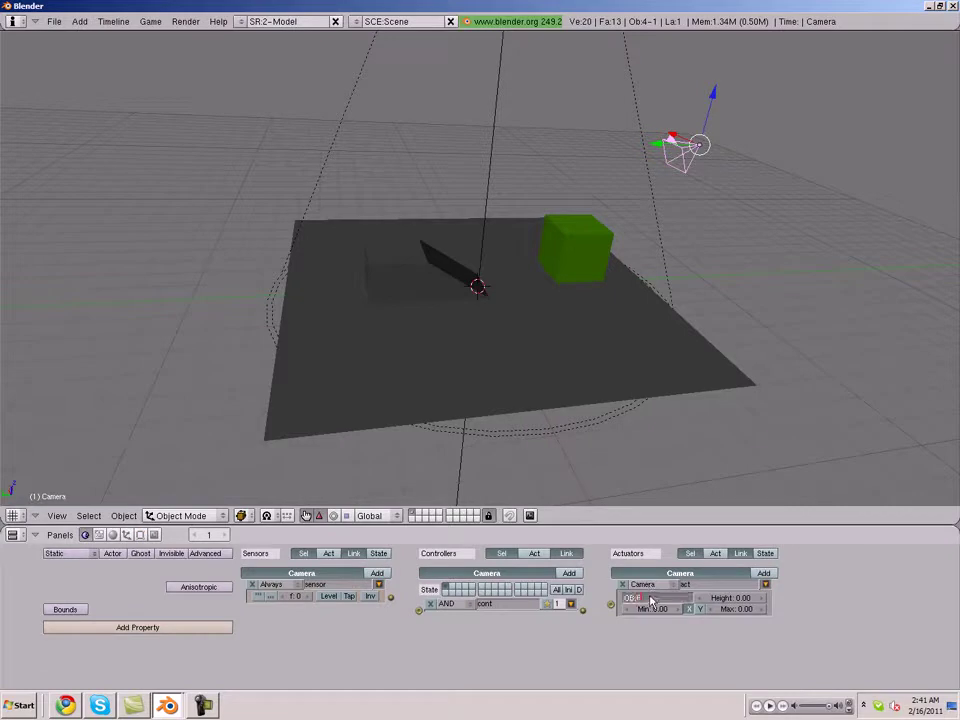
pyautogui.write('Player')
pyautogui.press('Return')
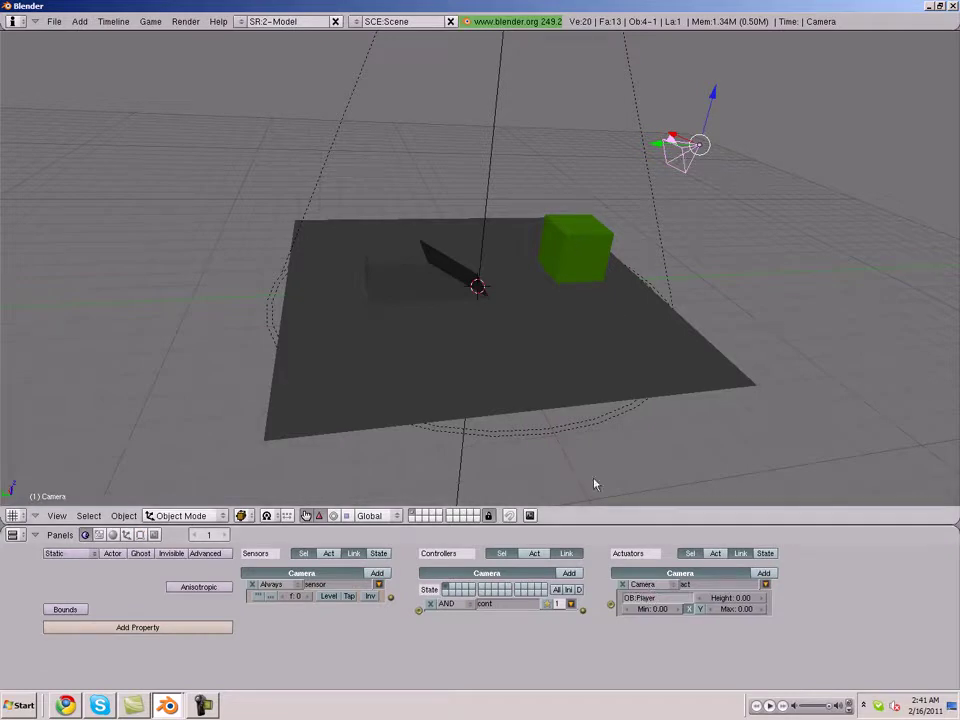
pyautogui.moveTo(583, 609); pyautogui.dragTo(606, 611)
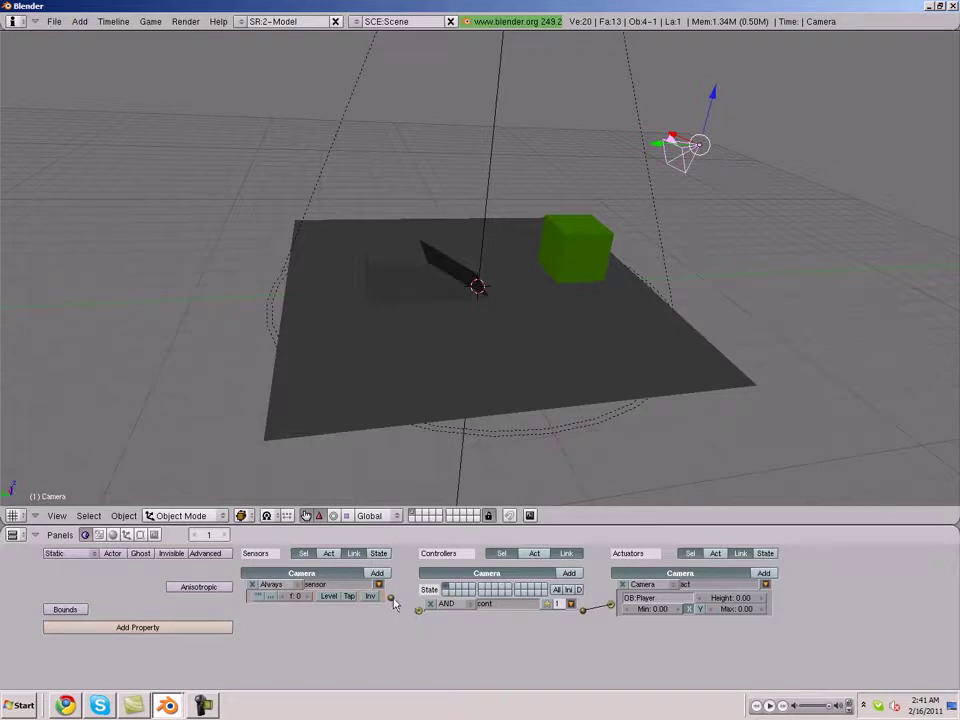
pyautogui.moveTo(391, 599); pyautogui.dragTo(419, 609)
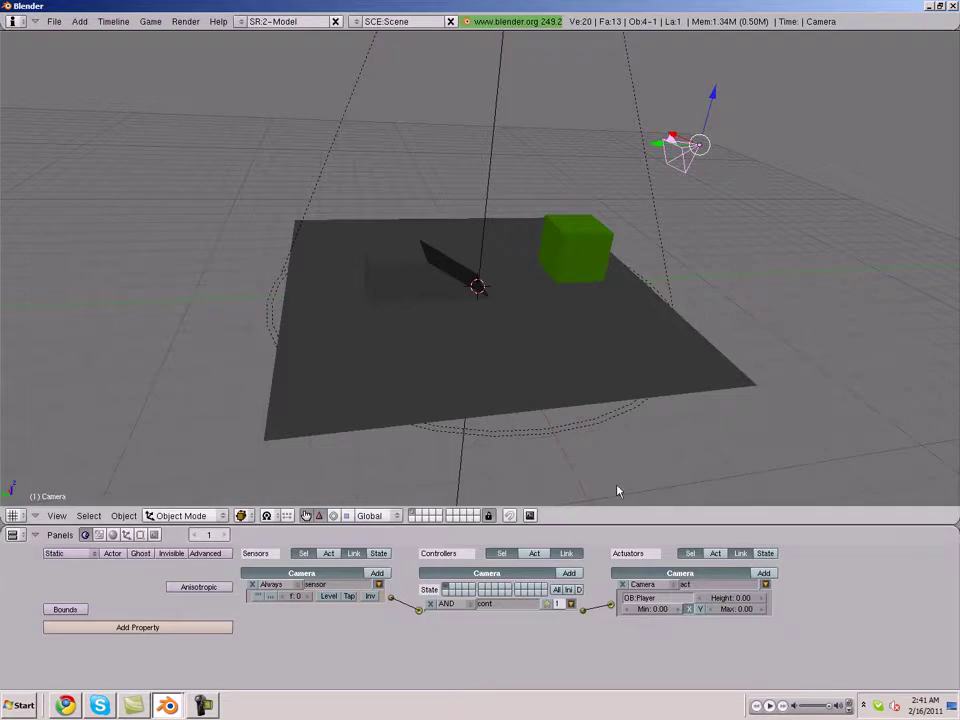
# Set the camera's minimum follow distance to 5.31 and maximum to 8.32
pyautogui.moveTo(587, 364); pyautogui.dragTo(546, 384, button='middle')
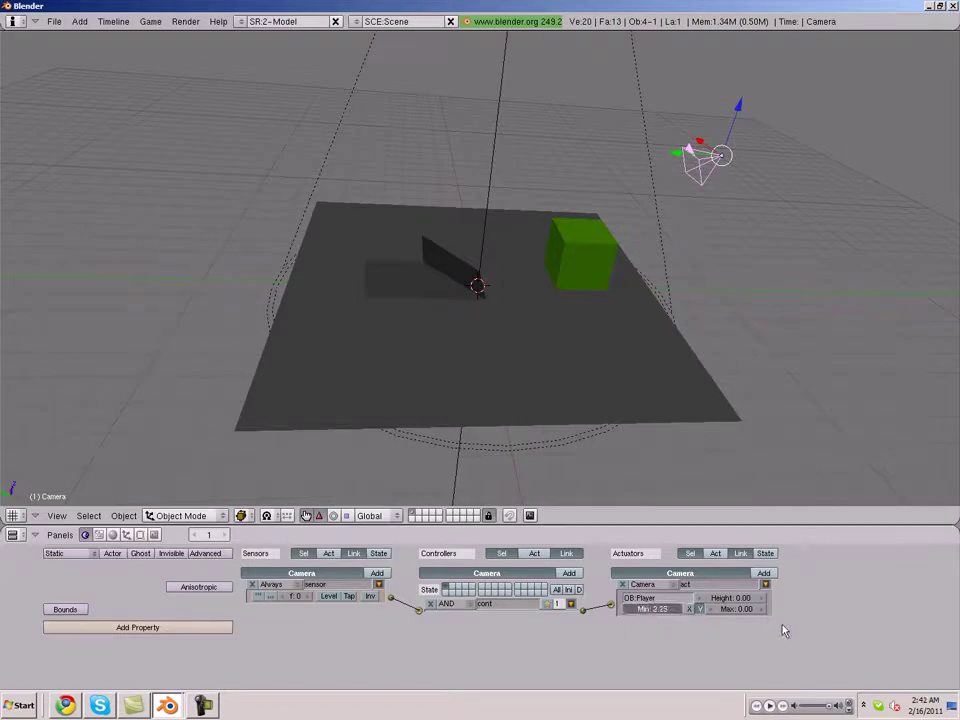
pyautogui.moveTo(784, 630); pyautogui.dragTo(853, 630)
pyautogui.moveTo(864, 631)
pyautogui.mouseDown()
pyautogui.moveTo(725, 610)
pyautogui.moveTo(840, 628)
pyautogui.moveTo(783, 612)
pyautogui.mouseUp()
pyautogui.moveTo(722, 611)
pyautogui.mouseDown()
pyautogui.moveTo(746, 623)
pyautogui.moveTo(818, 626)
pyautogui.mouseUp()
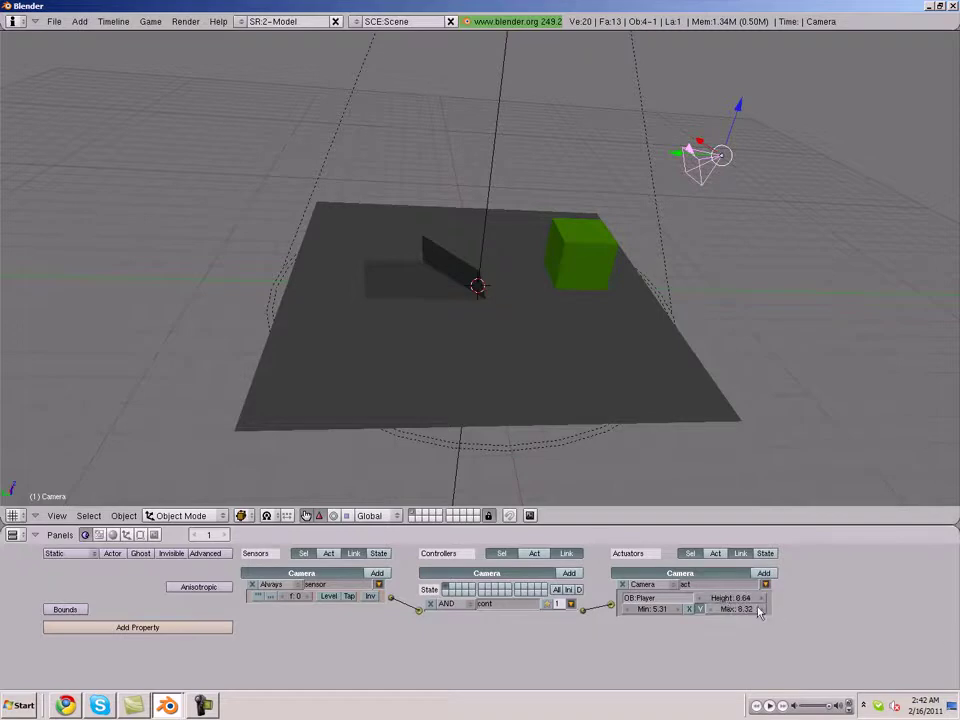
pyautogui.moveTo(730, 597); pyautogui.dragTo(656, 609)
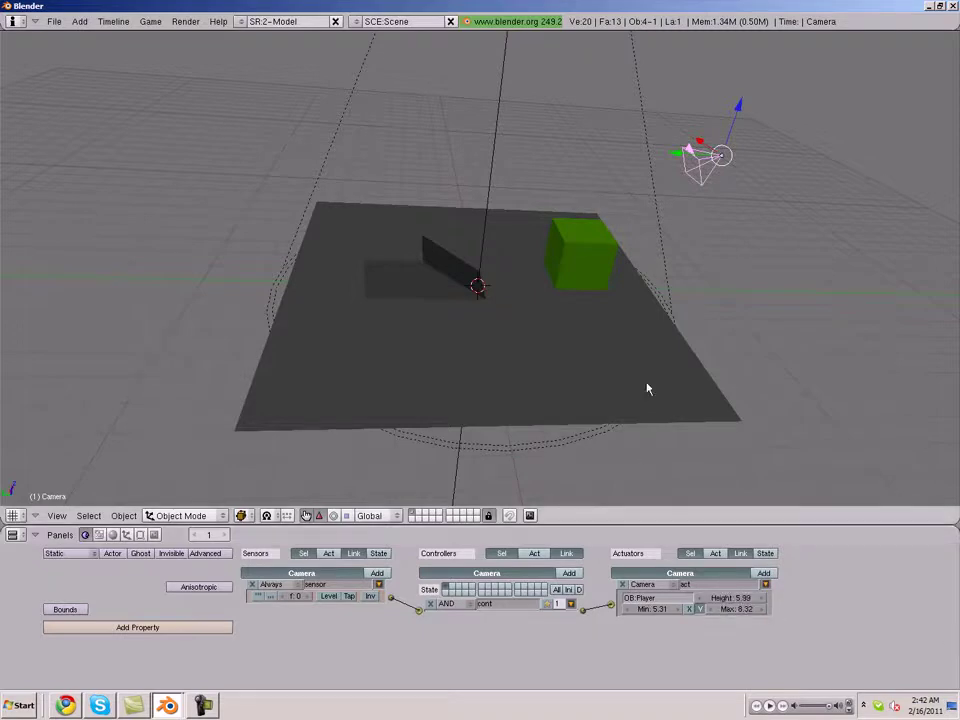
# Test the chase camera from camera view, steering the player left
pyautogui.press('KP_0')
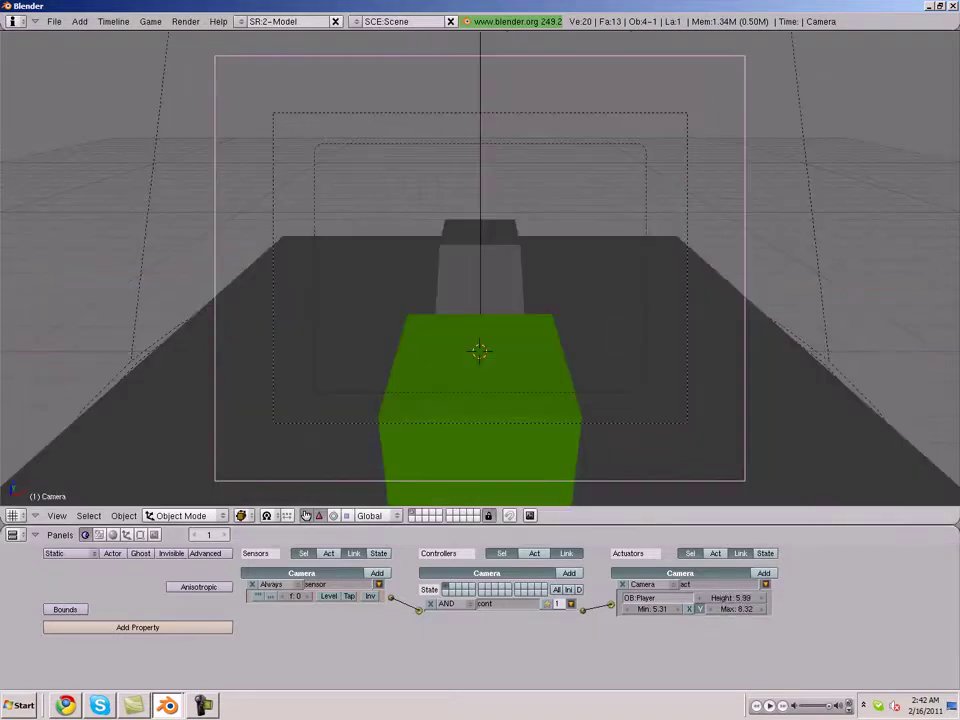
pyautogui.press('p')
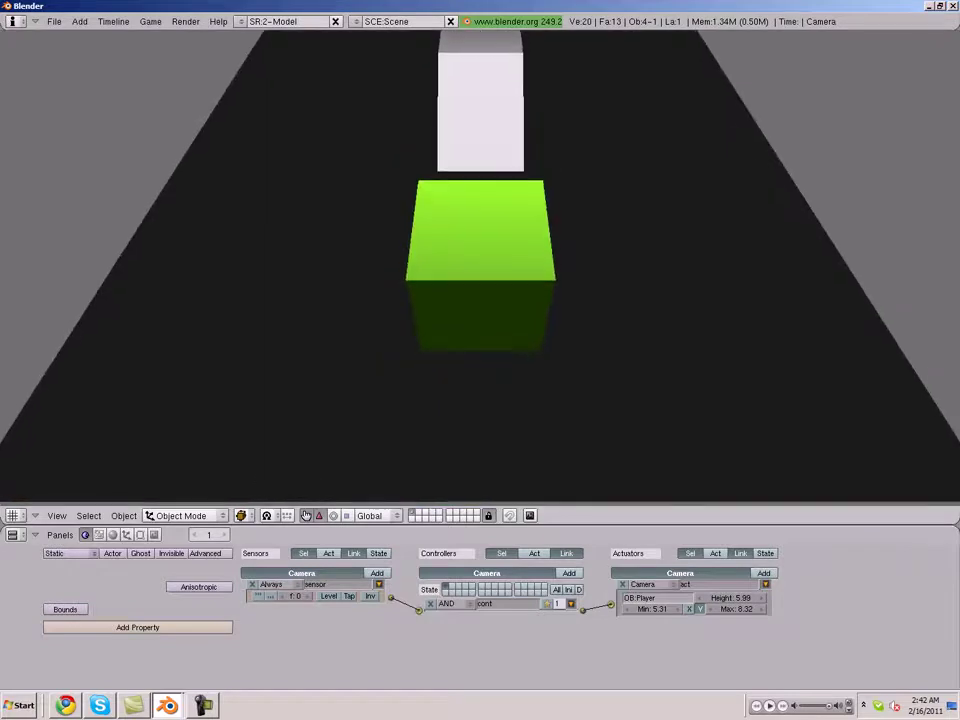
pyautogui.press('Left')
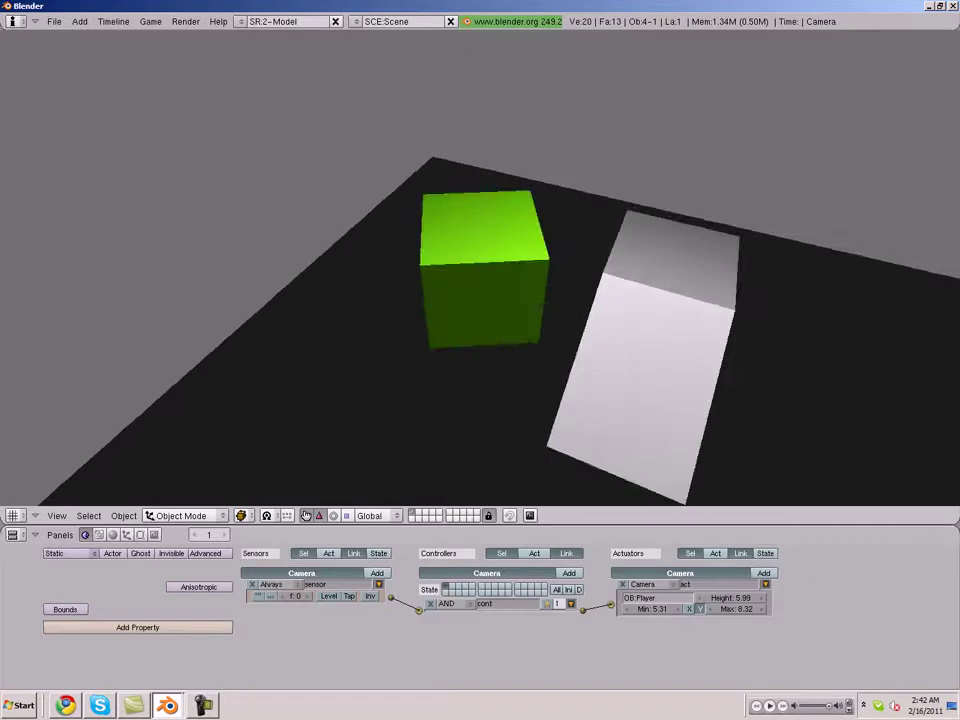
pyautogui.press('Left')
pyautogui.press('Escape')
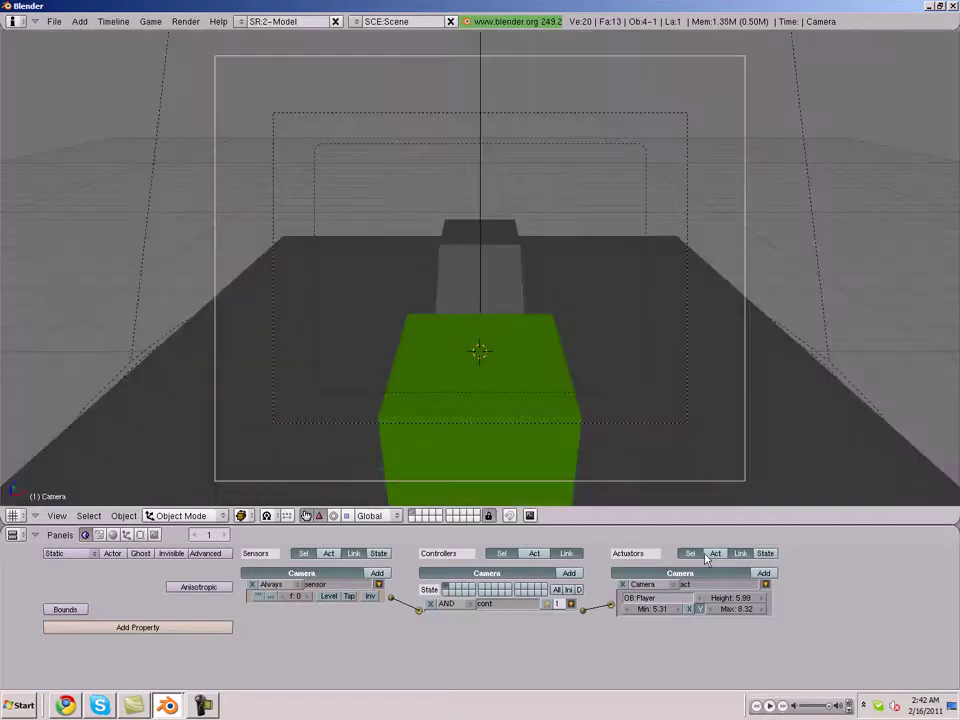
# Lower the camera actuator height to 2.02 and replay the game
pyautogui.click(730, 597)
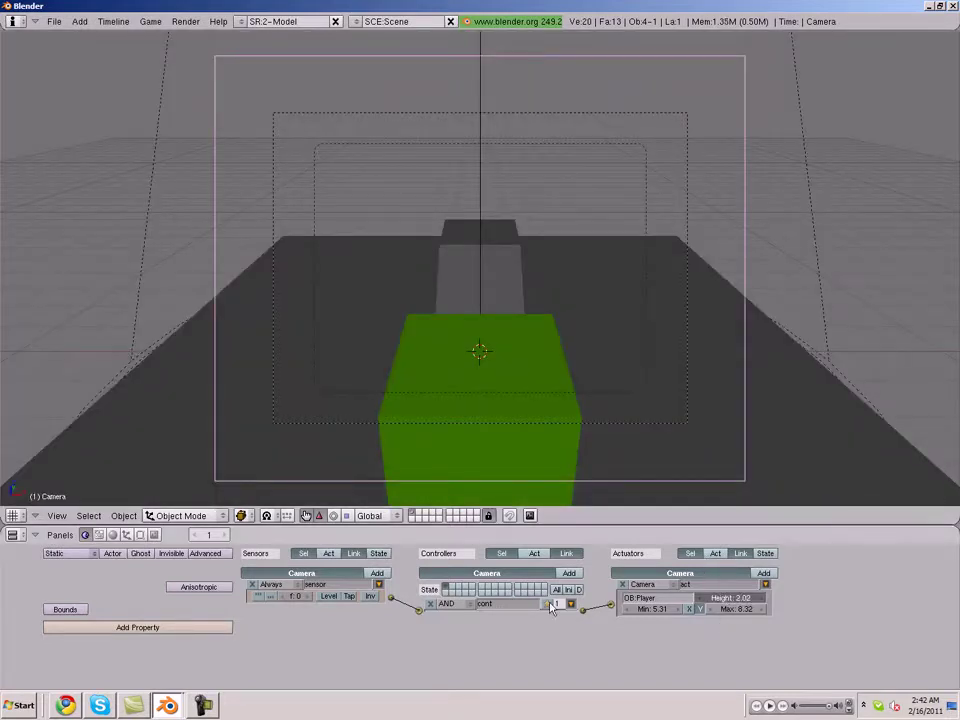
pyautogui.write('2.02')
pyautogui.press('Return')
pyautogui.press('p')
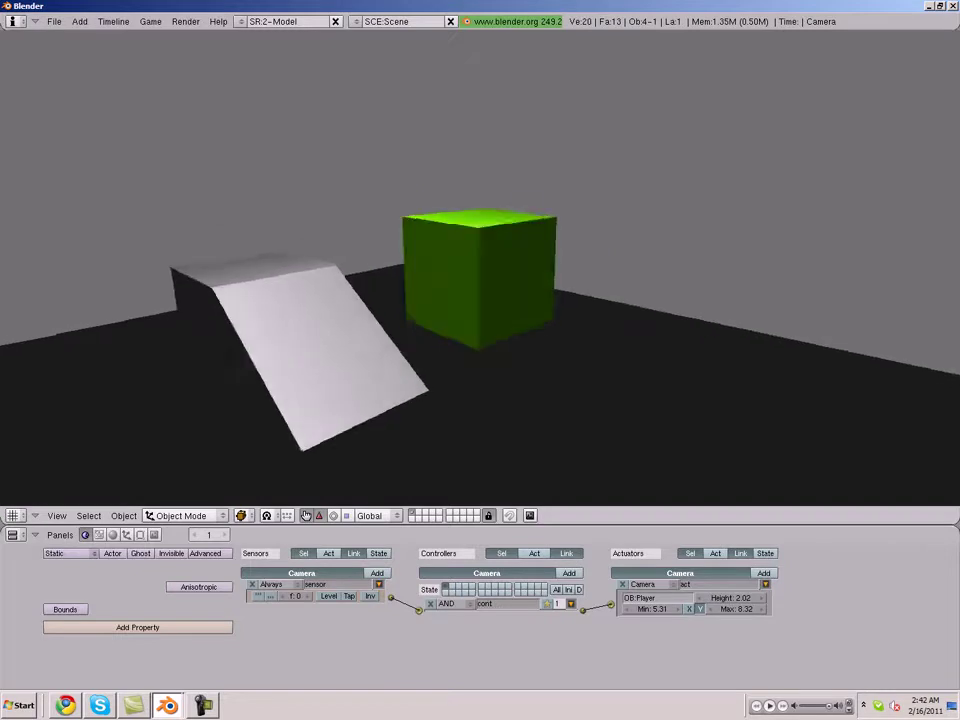
pyautogui.press('Escape')
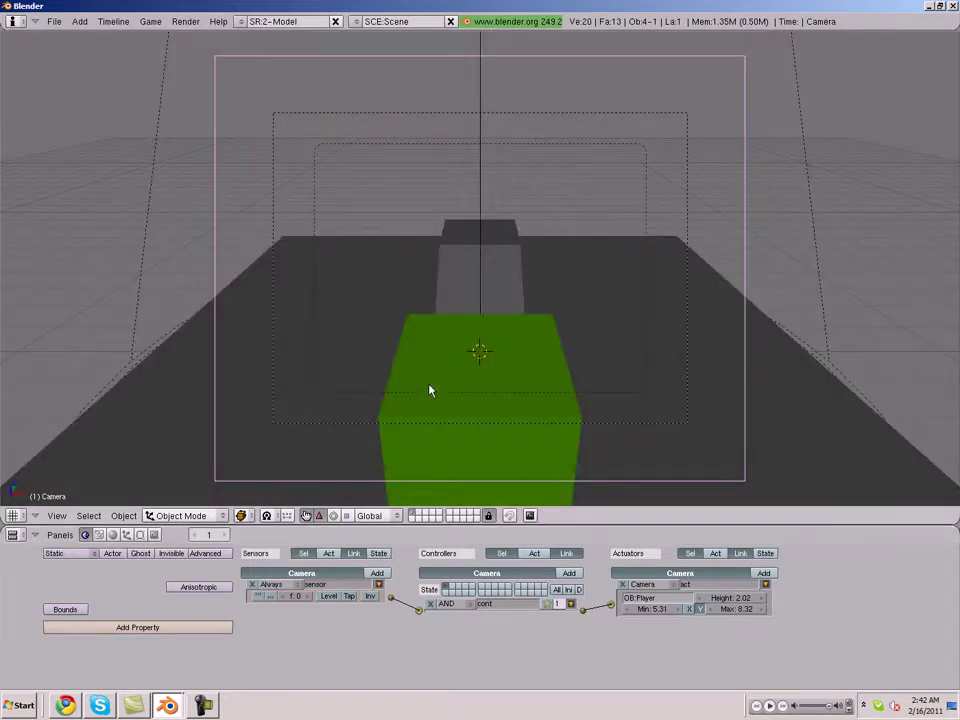
# Return to the camera view and run the game once more
pyautogui.moveTo(332, 347); pyautogui.dragTo(493, 377, button='middle')
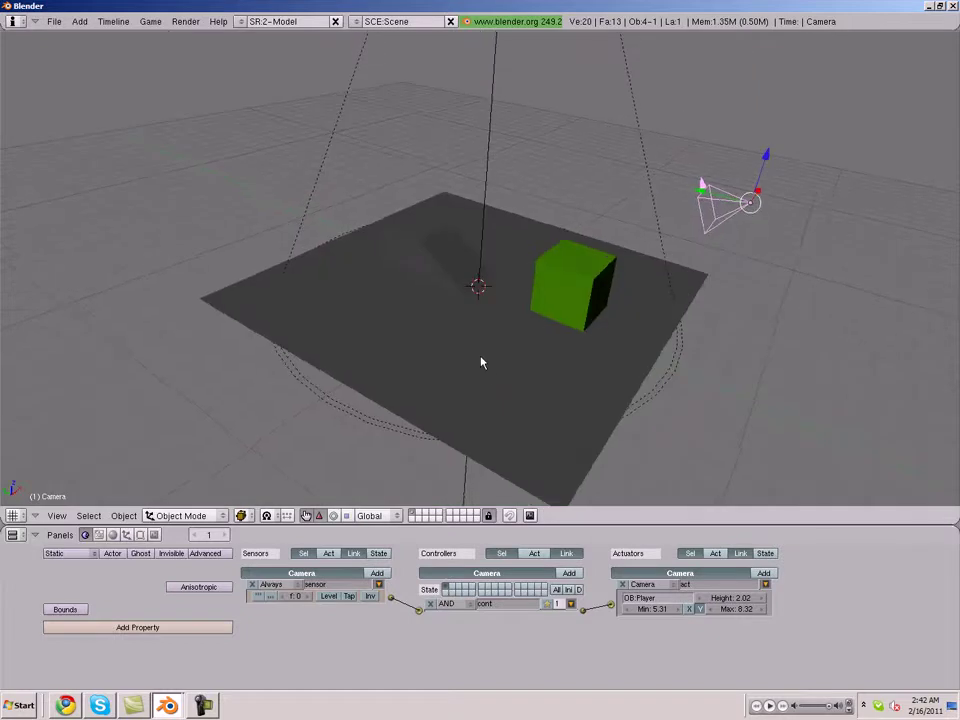
pyautogui.press('KP_0')
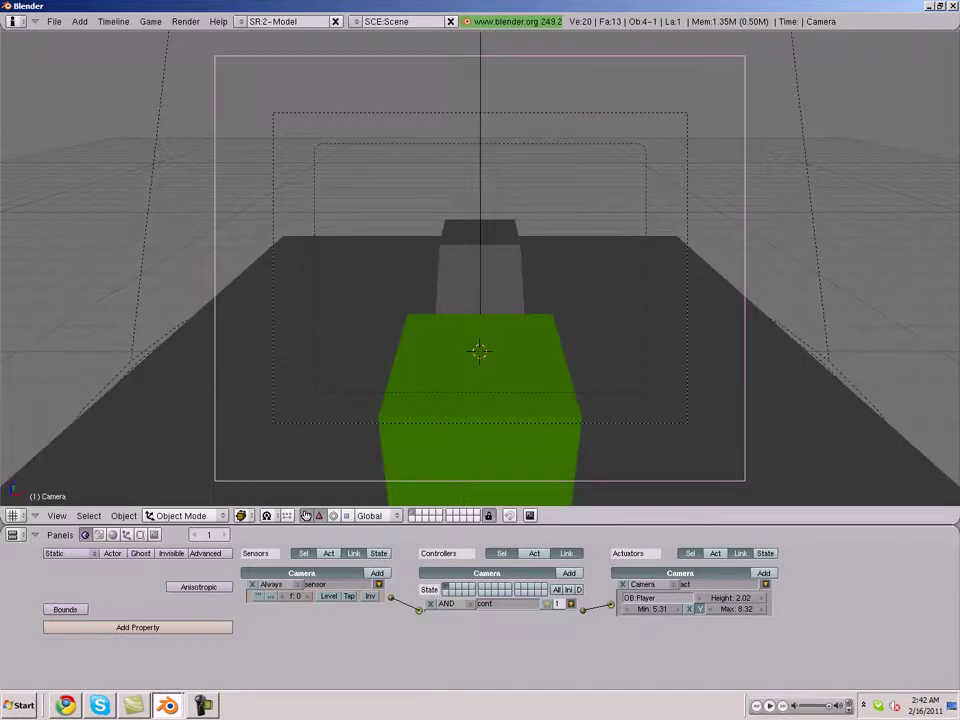
pyautogui.press('p')
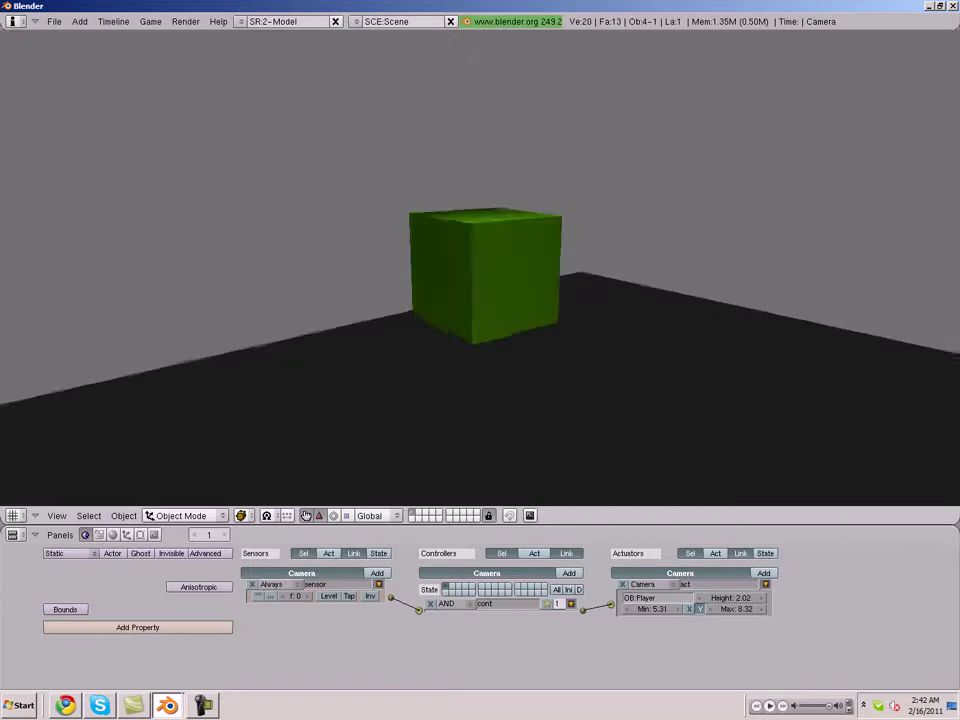
pyautogui.press('Escape')
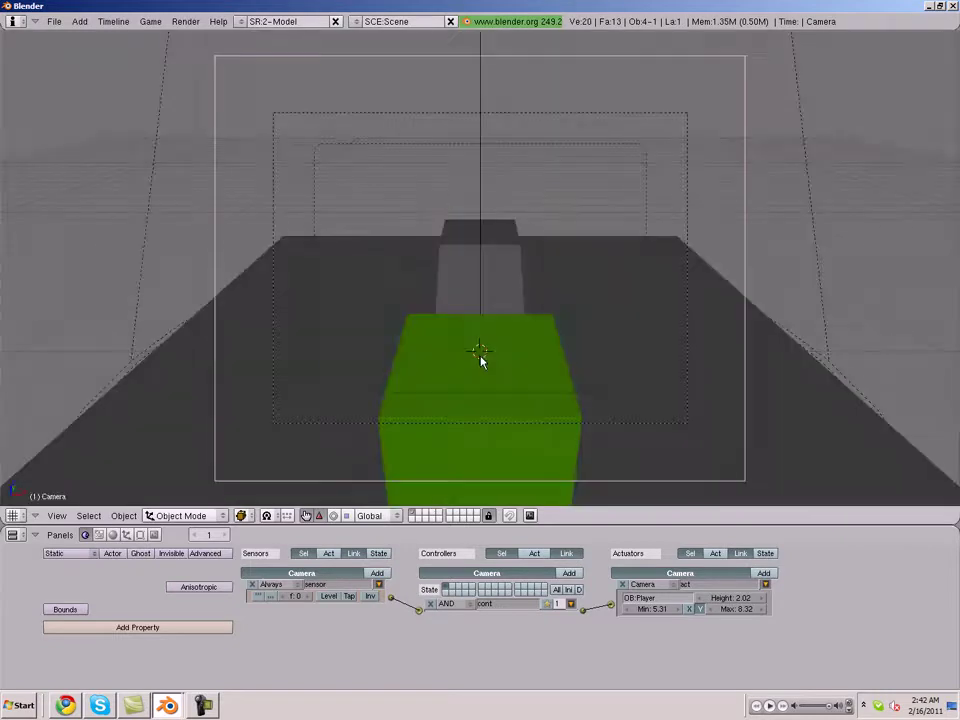
# Orbit around the scene and reselect the green player cube
pyautogui.rightClick(465, 378)
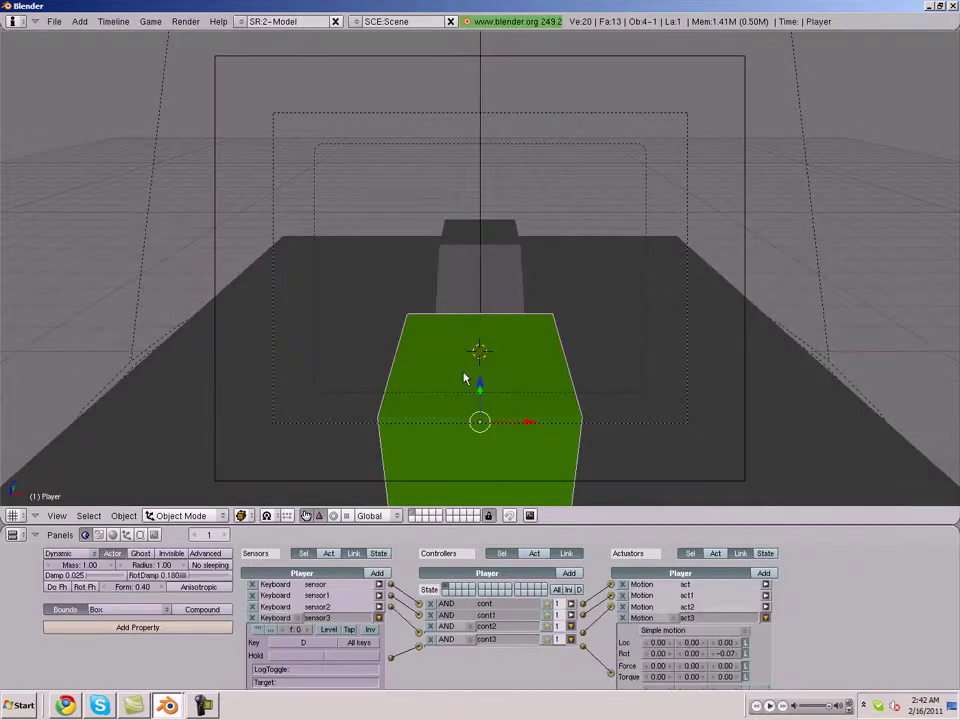
pyautogui.press('a')
pyautogui.moveTo(390, 347)
pyautogui.mouseDown(button='middle')
pyautogui.moveTo(415, 411)
pyautogui.moveTo(514, 407)
pyautogui.moveTo(460, 320)
pyautogui.mouseUp(button='middle')
pyautogui.rightClick(413, 234)
pyautogui.press('a')
pyautogui.moveTo(548, 341)
pyautogui.mouseDown(button='middle')
pyautogui.moveTo(499, 422)
pyautogui.moveTo(392, 407)
pyautogui.moveTo(351, 390)
pyautogui.mouseUp(button='middle')
pyautogui.press('space')
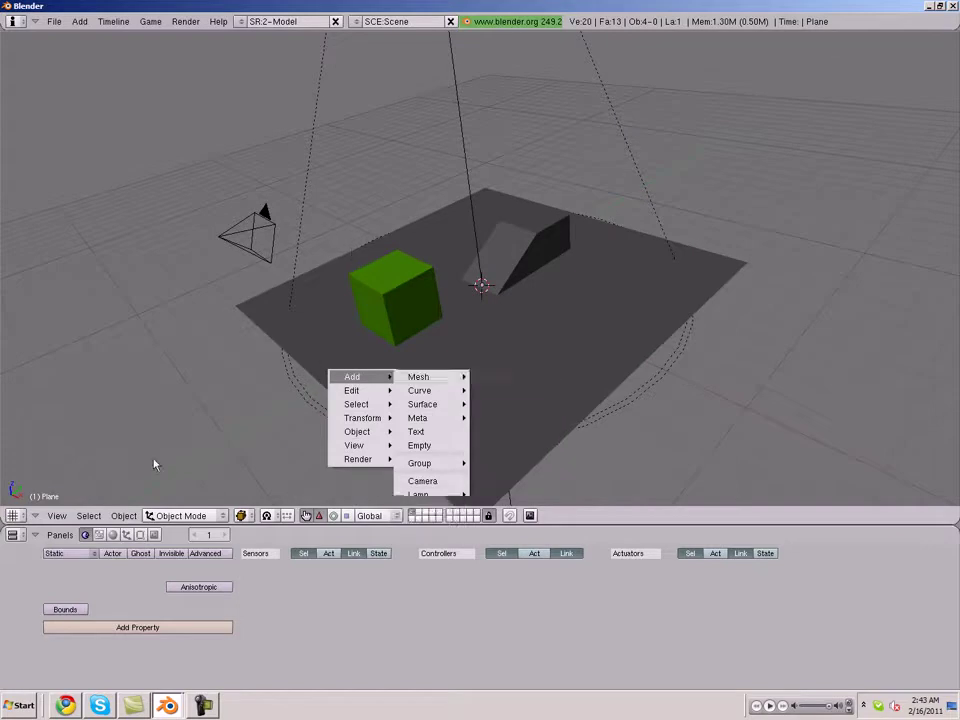
pyautogui.rightClick(379, 333)
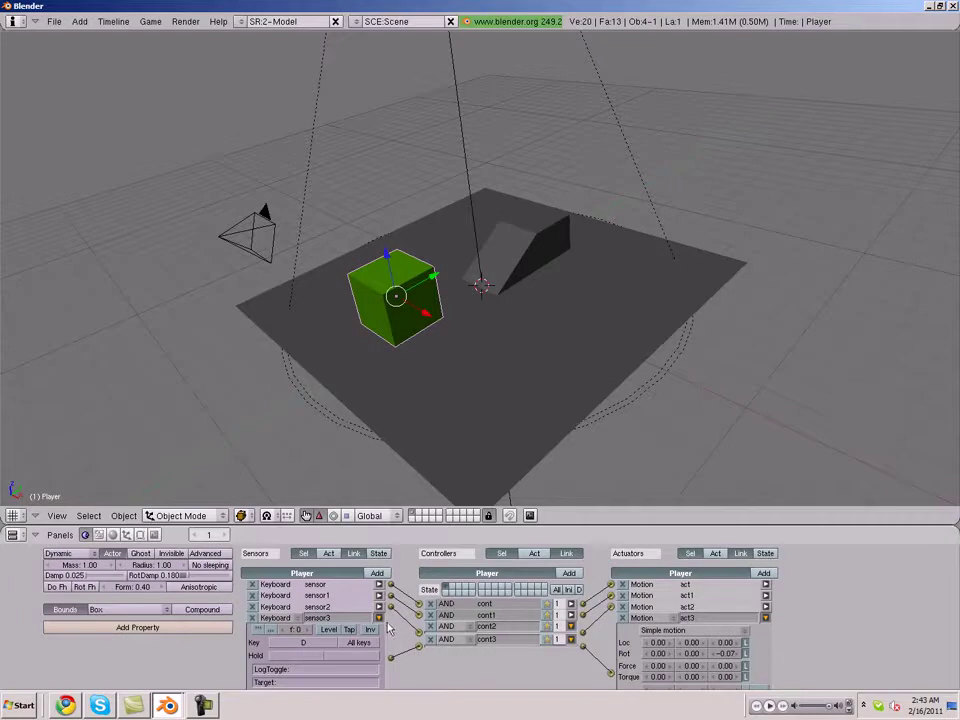
# Collapse the existing brick panels and add a new sensor, controller and Motion actuator
pyautogui.click(379, 617)
pyautogui.click(765, 617)
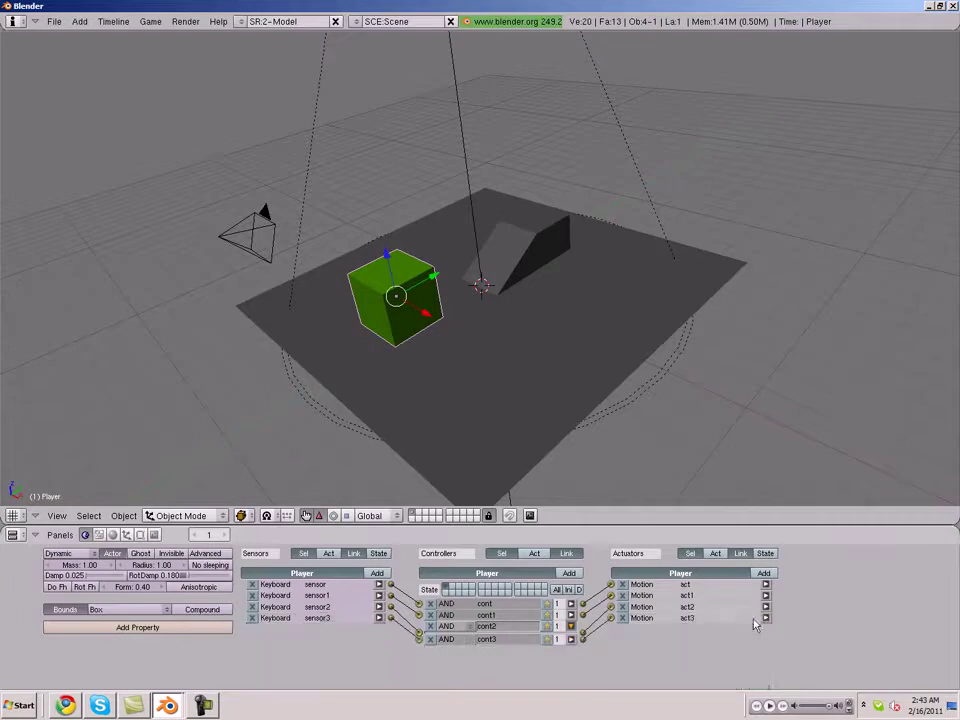
pyautogui.keyDown('ctrl'); pyautogui.scroll(-1, 594, 591); pyautogui.keyUp('ctrl')
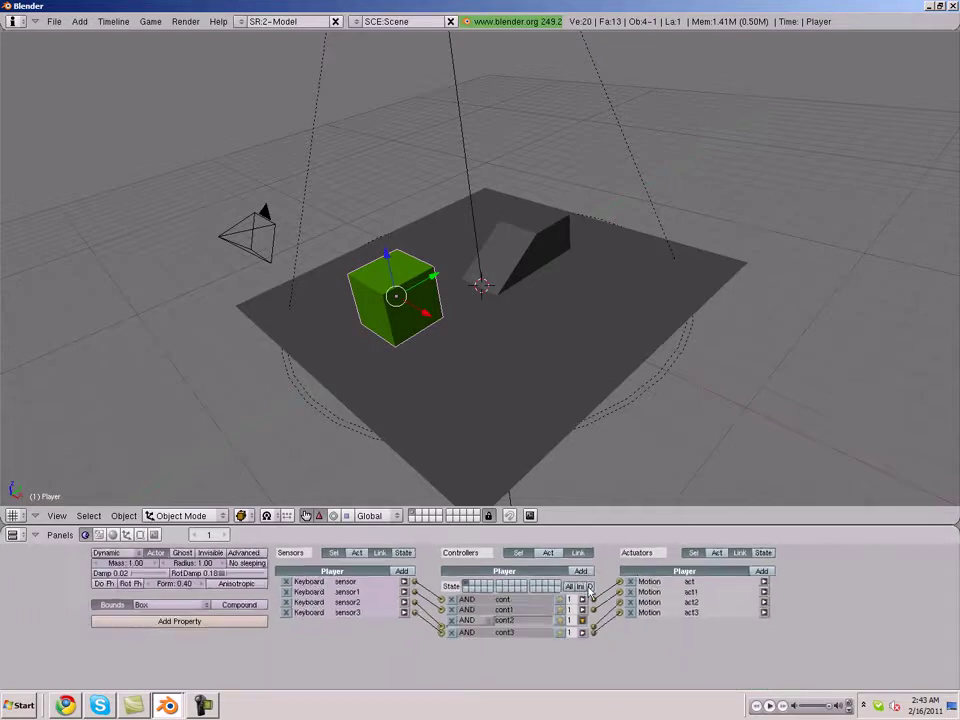
pyautogui.keyDown('ctrl'); pyautogui.scroll(-1, 592, 591); pyautogui.keyUp('ctrl')
pyautogui.keyDown('ctrl'); pyautogui.scroll(-1, 590, 592); pyautogui.keyUp('ctrl')
pyautogui.keyDown('ctrl'); pyautogui.scroll(-1, 587, 593); pyautogui.keyUp('ctrl')
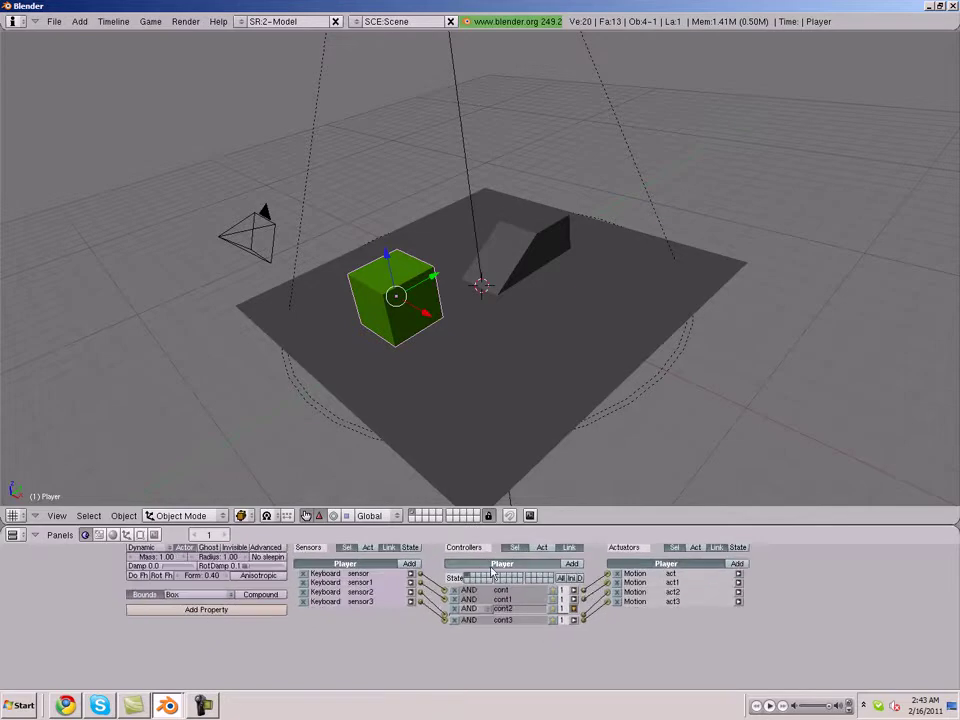
pyautogui.scroll(1, 480, 580)
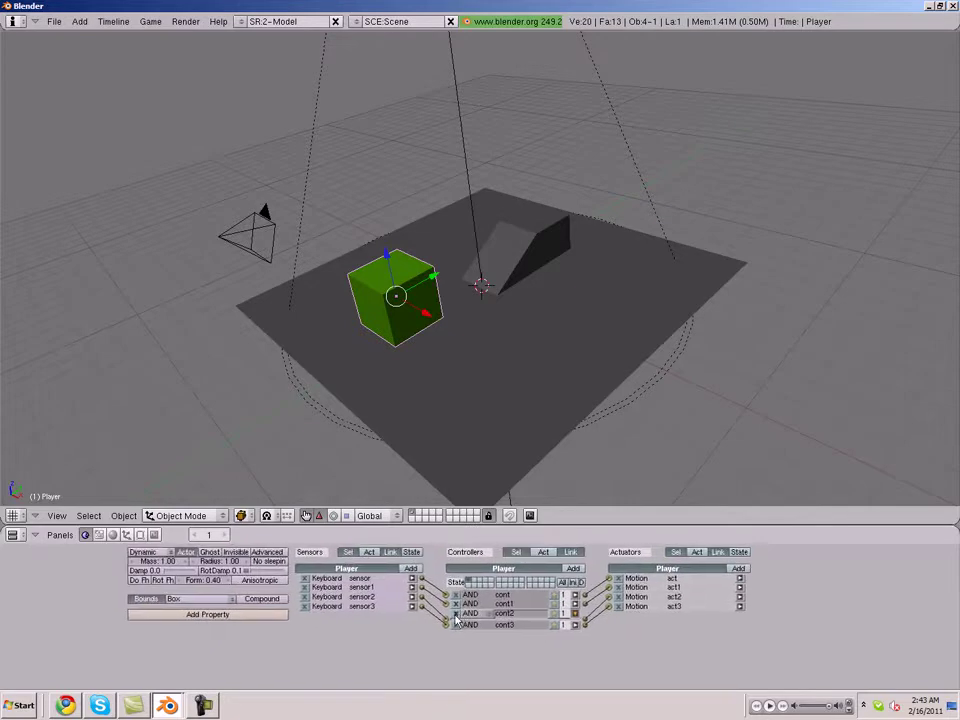
pyautogui.click(409, 569)
pyautogui.click(571, 569)
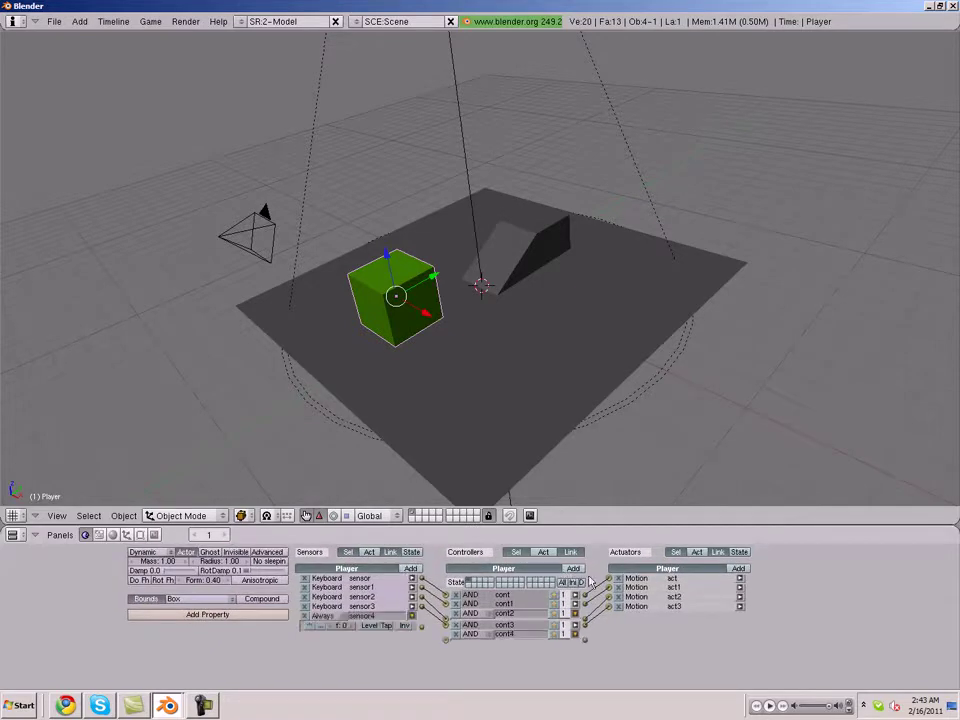
pyautogui.click(739, 569)
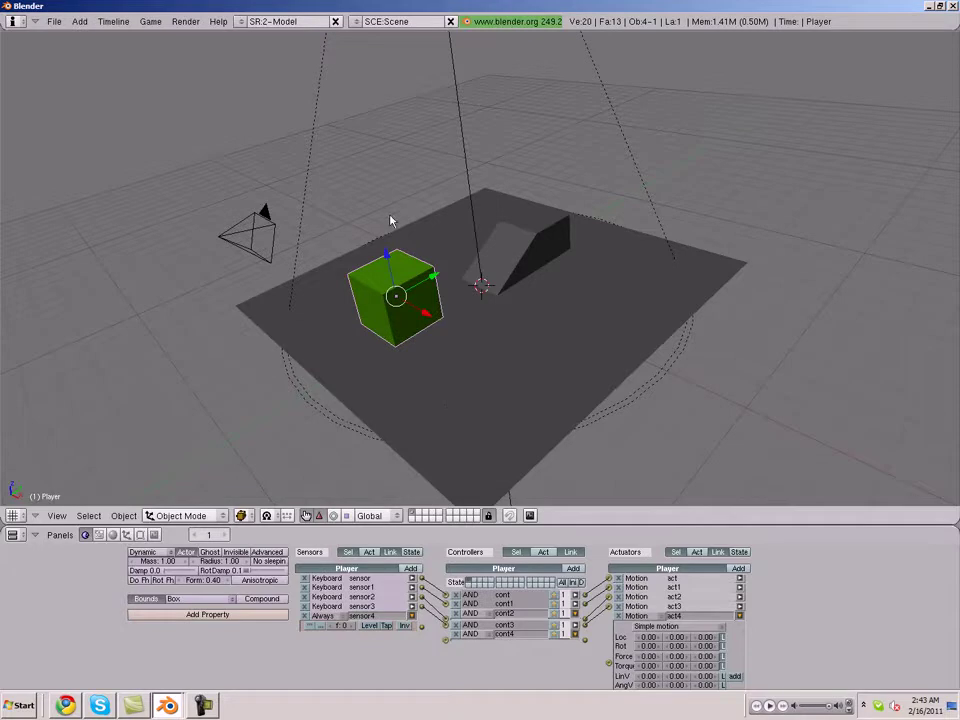
# Set the new motion's Z location to 0.08, link it, and make the sensor a Space-key Keyboard sensor
pyautogui.click(704, 637)
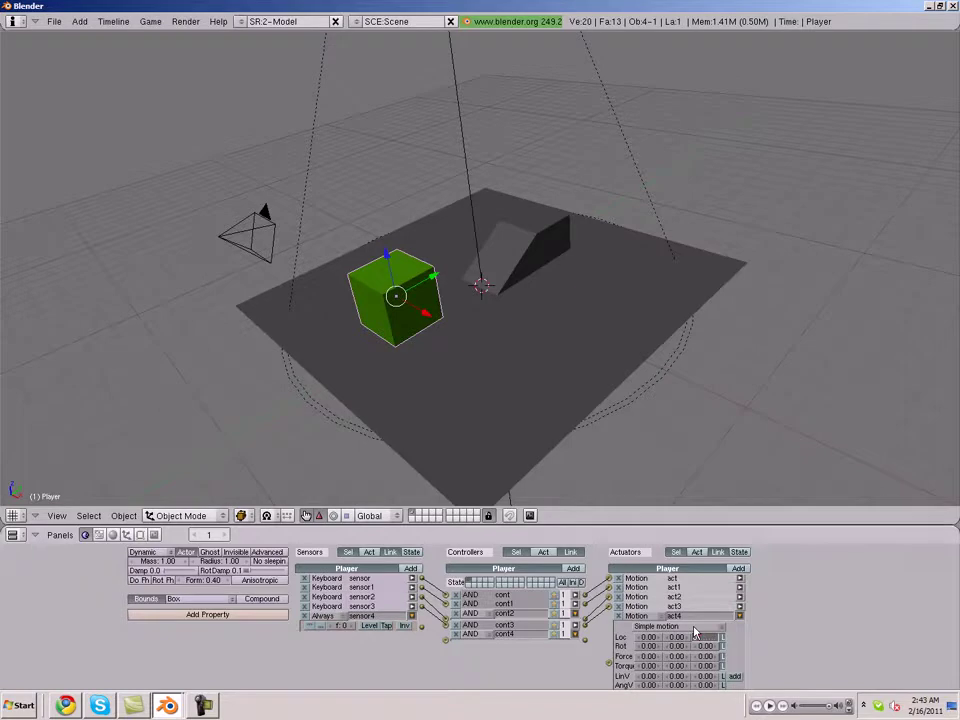
pyautogui.moveTo(586, 636); pyautogui.dragTo(608, 662)
pyautogui.click(325, 616)
pyautogui.click(325, 597)
pyautogui.click(335, 636)
pyautogui.press('space')
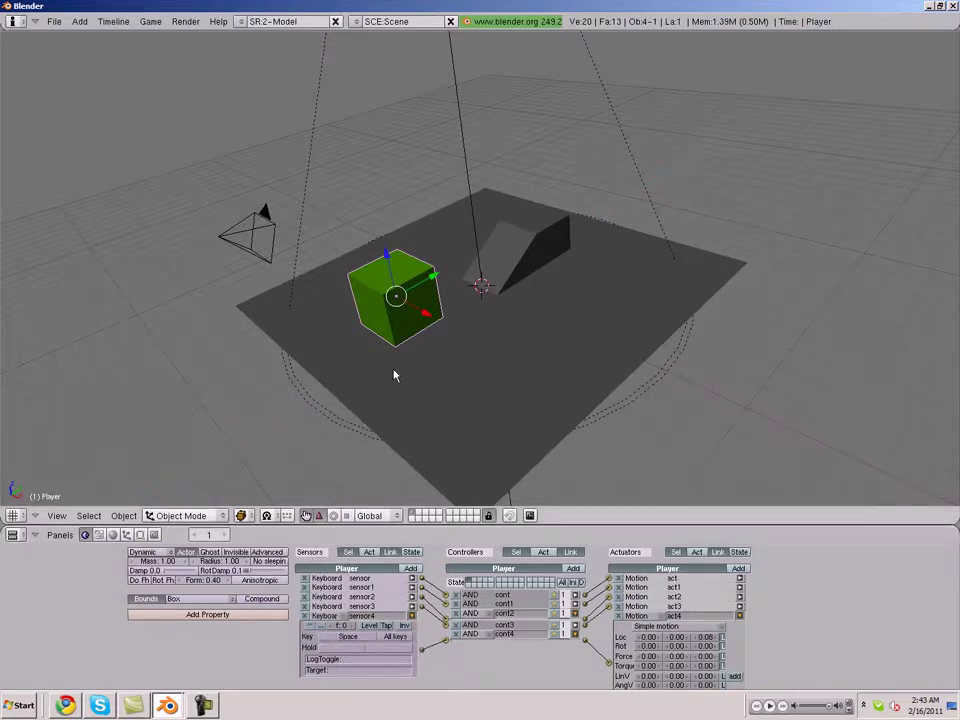
pyautogui.press('KP_0')
# Test-play the Space-key lift twice, then orbit to an angled overview of the scene
pyautogui.press('p')
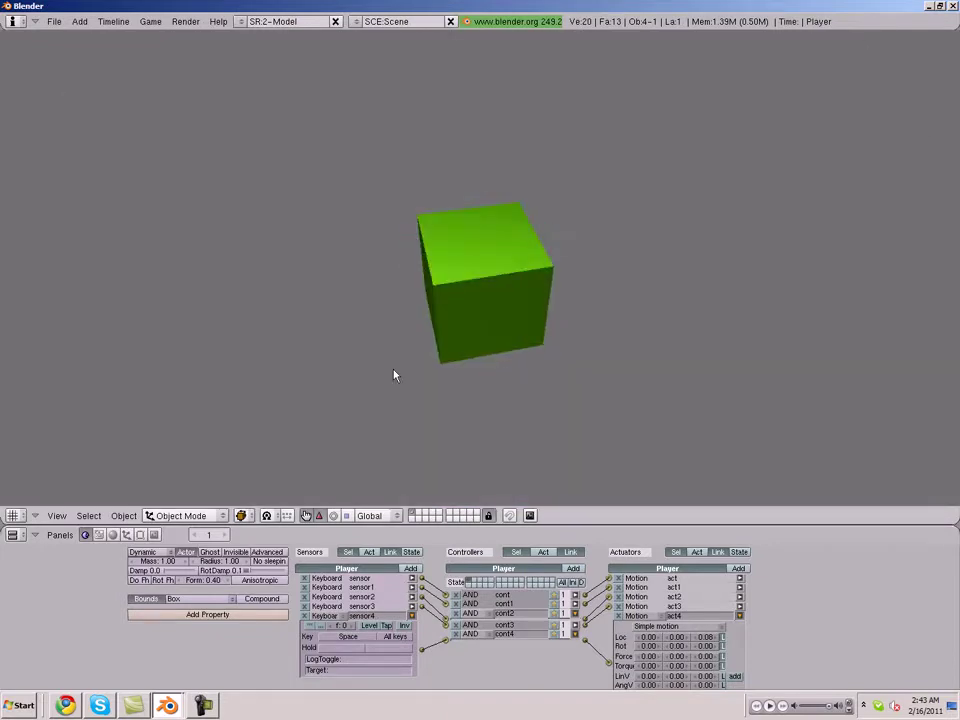
pyautogui.press('Escape')
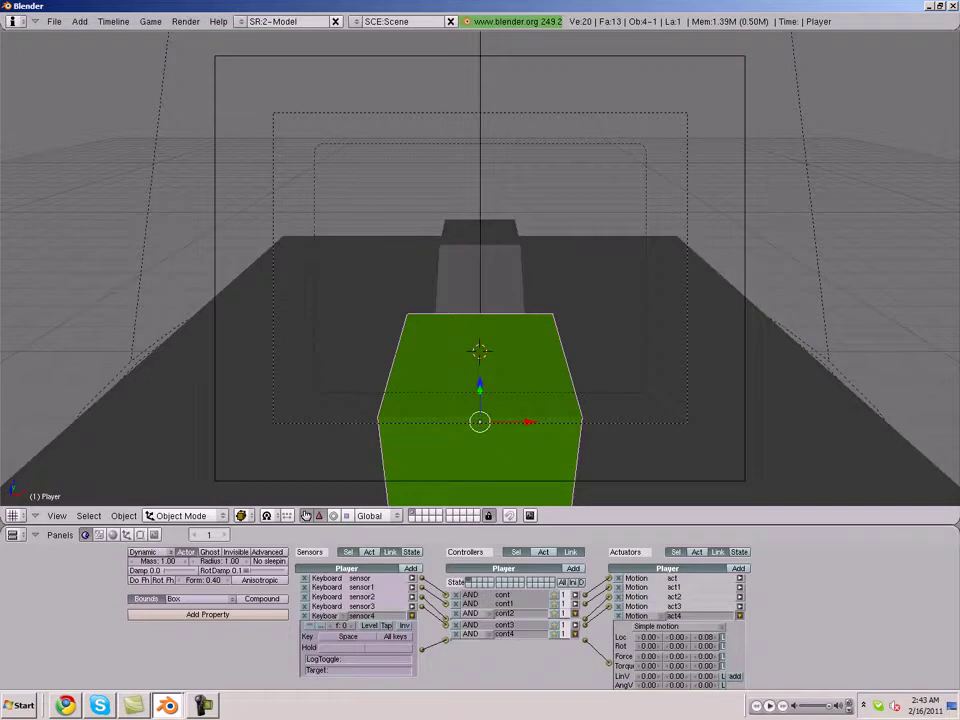
pyautogui.press('p')
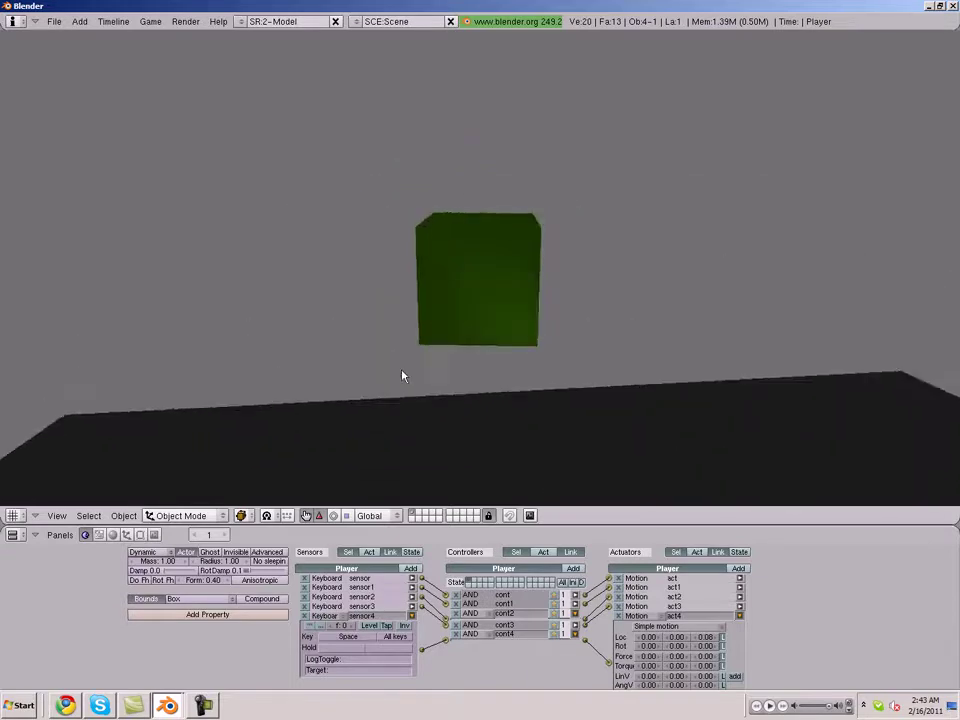
pyautogui.press('Escape')
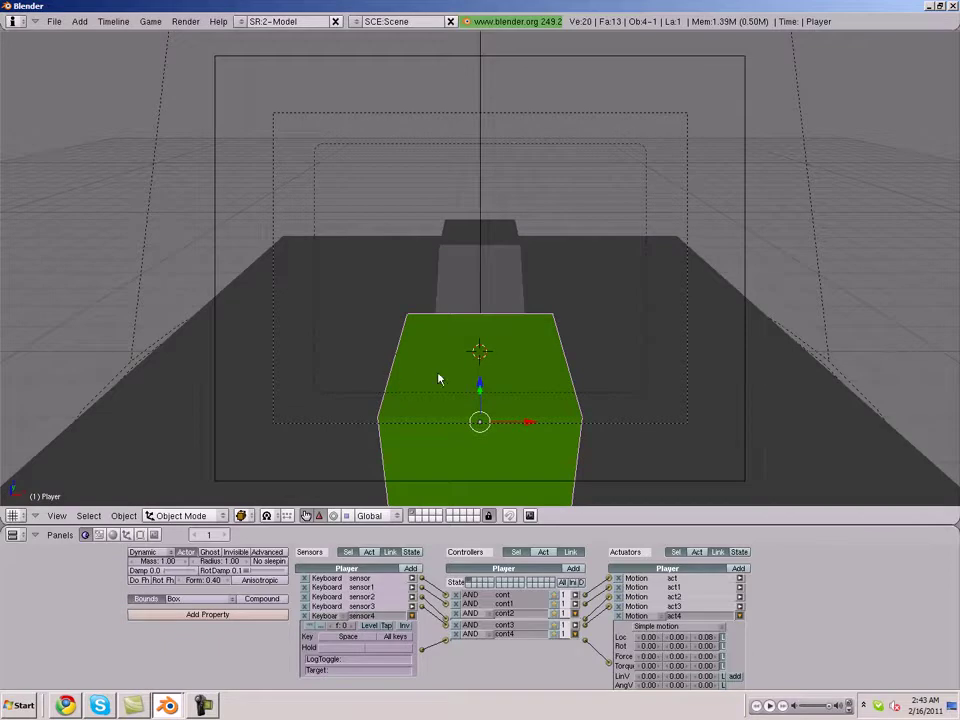
pyautogui.moveTo(433, 377)
pyautogui.mouseDown(button='middle')
pyautogui.moveTo(381, 364)
pyautogui.moveTo(414, 379)
pyautogui.moveTo(394, 360)
pyautogui.moveTo(364, 404)
pyautogui.moveTo(433, 369)
pyautogui.moveTo(664, 381)
pyautogui.moveTo(542, 422)
pyautogui.moveTo(377, 379)
pyautogui.mouseUp(button='middle')
# Add a new cylinder mesh to the scene
pyautogui.press('a')
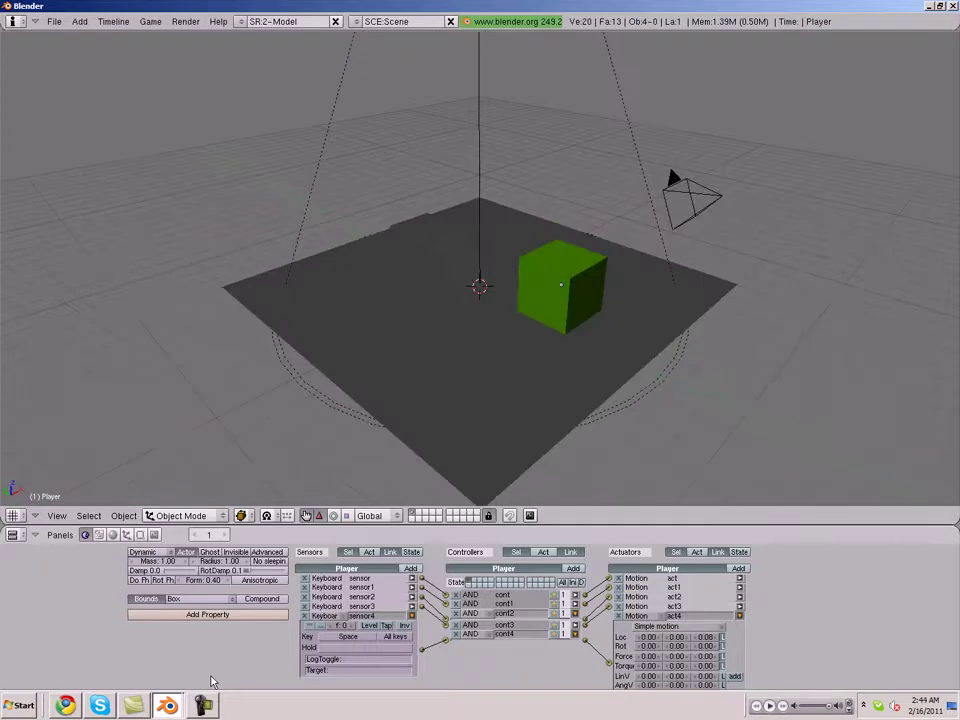
pyautogui.click(205, 706)
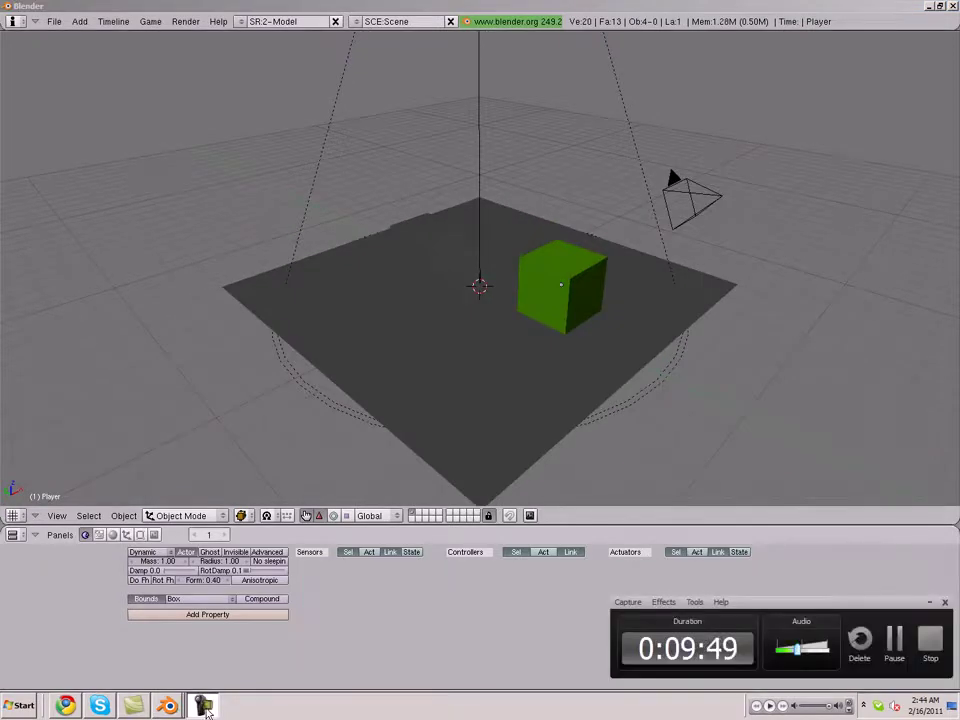
pyautogui.click(208, 708)
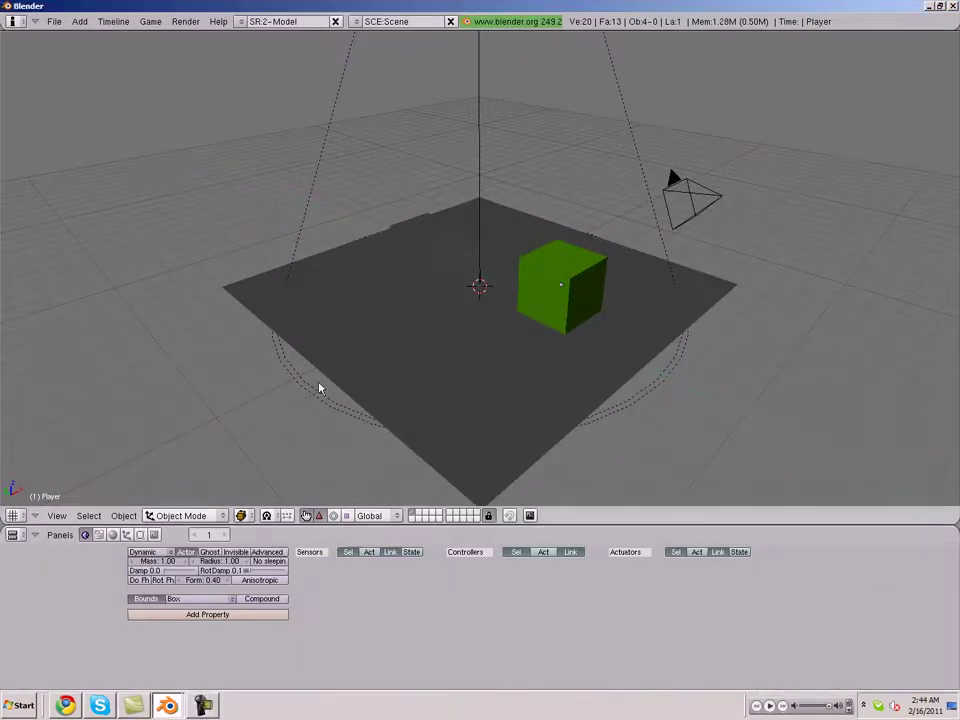
pyautogui.press('space')
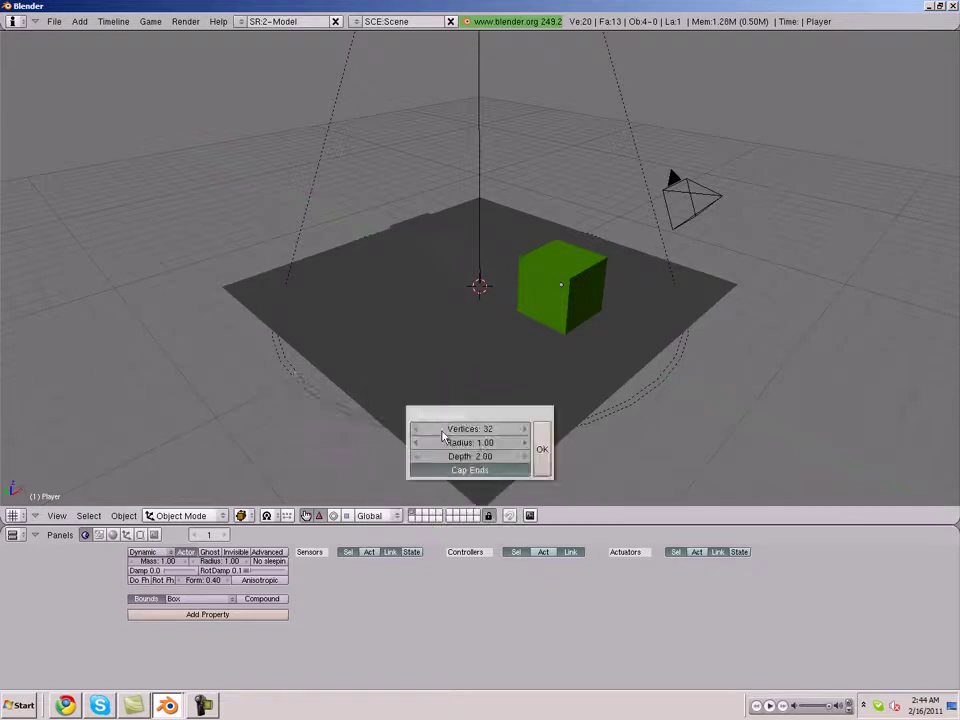
pyautogui.click(472, 431)
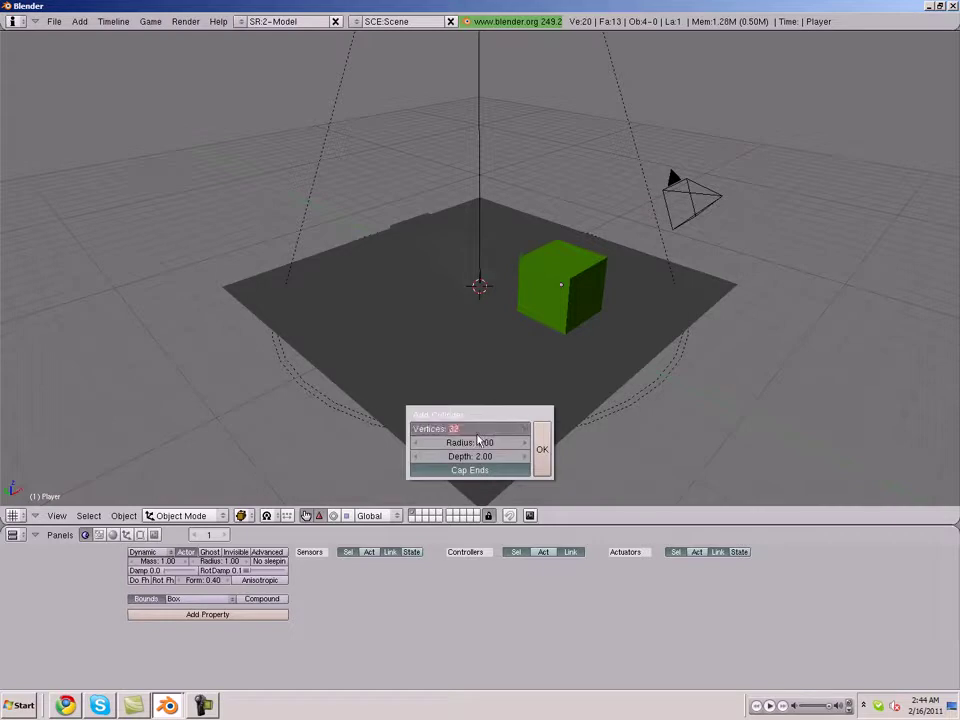
pyautogui.press('Return')
pyautogui.press('Return')
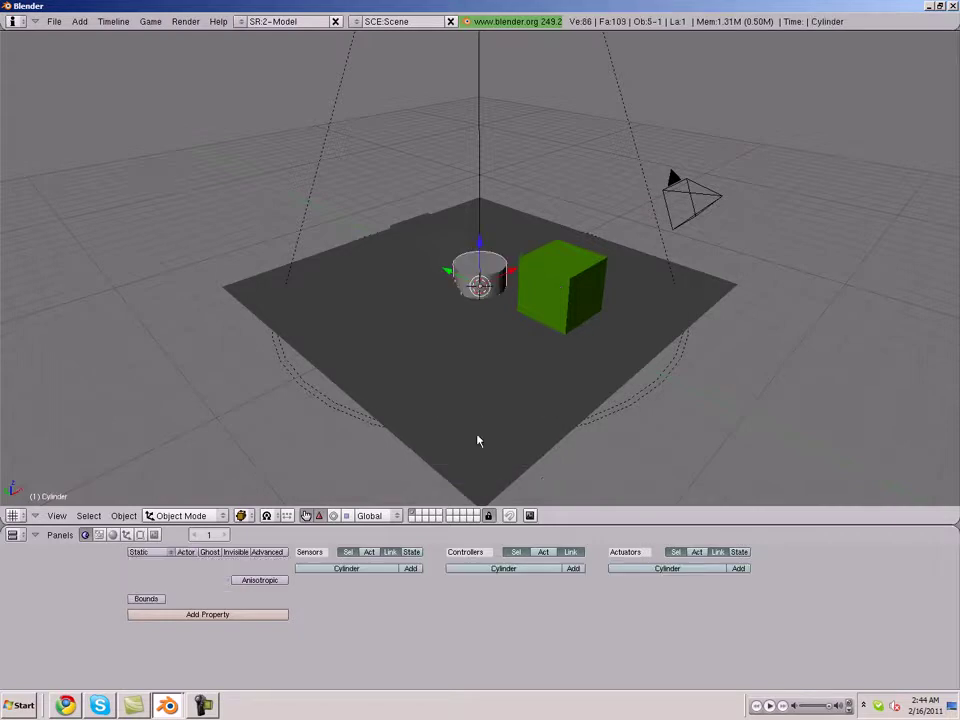
# Enlarge and flatten the cylinder into a disc and move it beside the ramp
pyautogui.press('s')
pyautogui.click(666, 354)
pyautogui.press('s')
pyautogui.press('z')
pyautogui.click(478, 318)
pyautogui.press('g')
pyautogui.press('x')
pyautogui.click(453, 340)
pyautogui.press('g')
pyautogui.press('y')
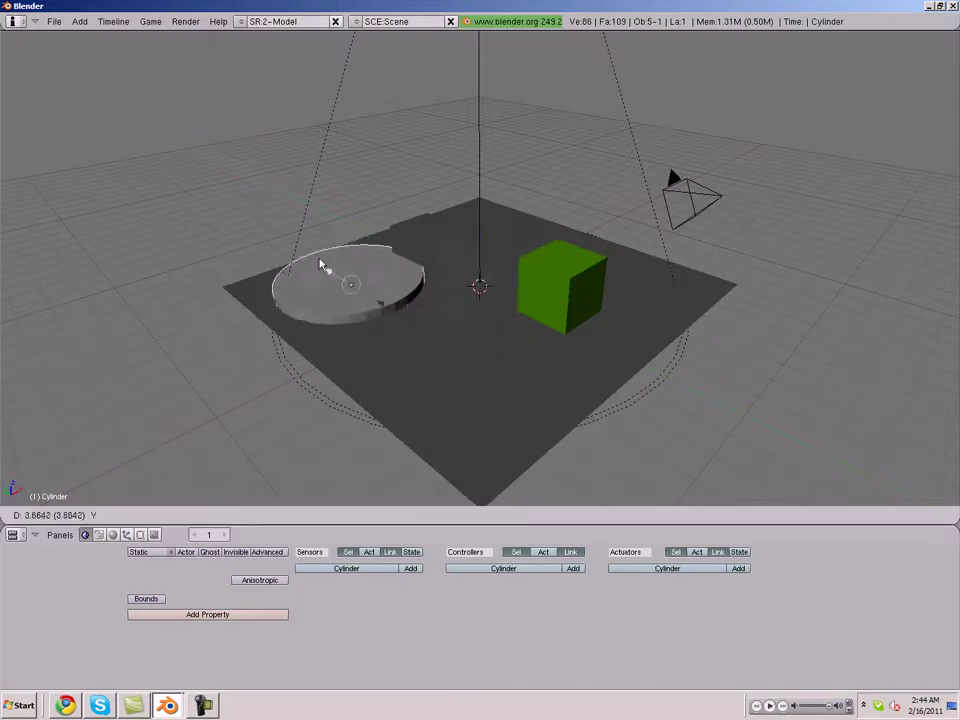
pyautogui.click(305, 285)
# Shrink the disc, reduce its thickness, and orbit to view it from another angle
pyautogui.press('s')
pyautogui.click(354, 336)
pyautogui.press('s')
pyautogui.press('z')
pyautogui.click(448, 416)
pyautogui.moveTo(448, 416)
pyautogui.mouseDown(button='middle')
pyautogui.moveTo(393, 380)
pyautogui.moveTo(456, 377)
pyautogui.moveTo(360, 287)
pyautogui.mouseUp(button='middle')
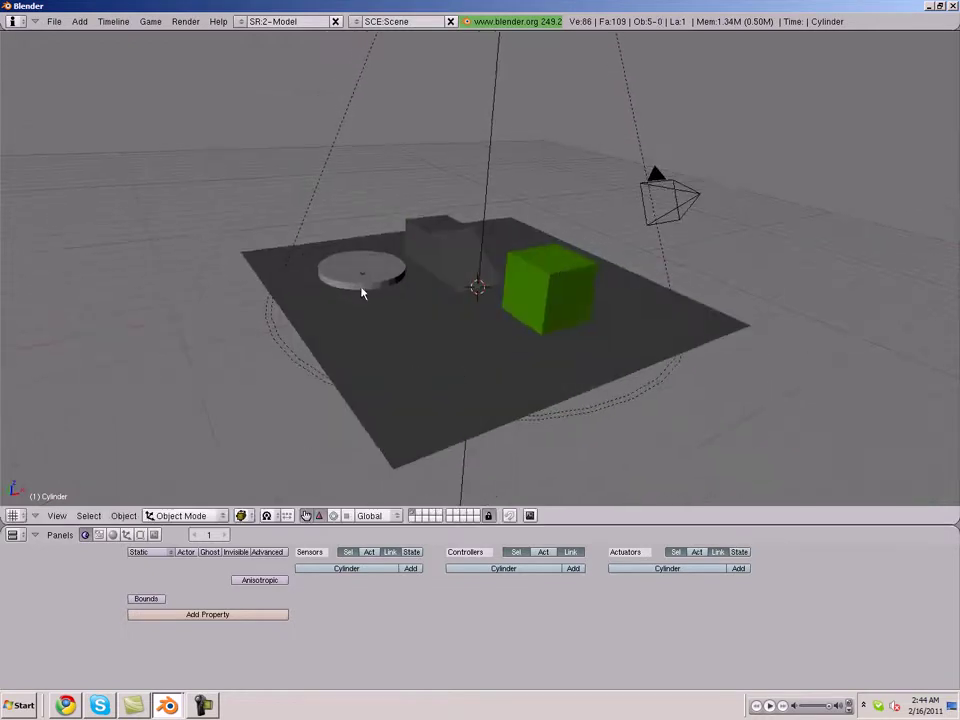
pyautogui.moveTo(441, 407)
pyautogui.mouseDown(button='middle')
pyautogui.moveTo(360, 407)
pyautogui.moveTo(510, 381)
pyautogui.moveTo(362, 428)
pyautogui.moveTo(343, 414)
pyautogui.moveTo(369, 296)
pyautogui.mouseUp(button='middle')
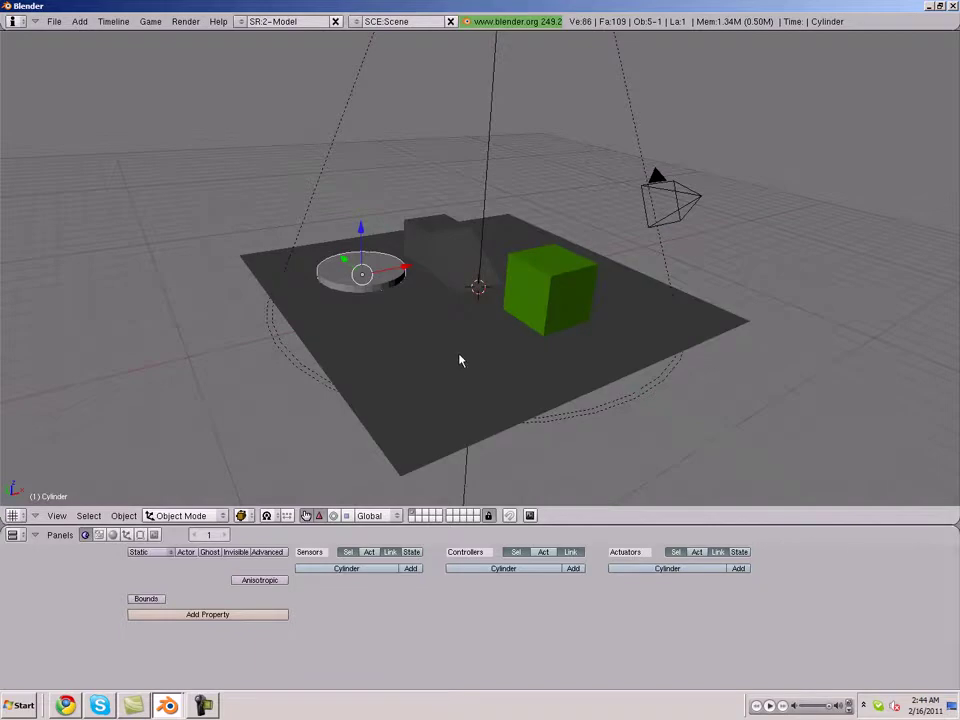
# Discard a duplicated disc and add a fresh cylinder instead
pyautogui.hotkey('shift', 'd')
pyautogui.press('z')
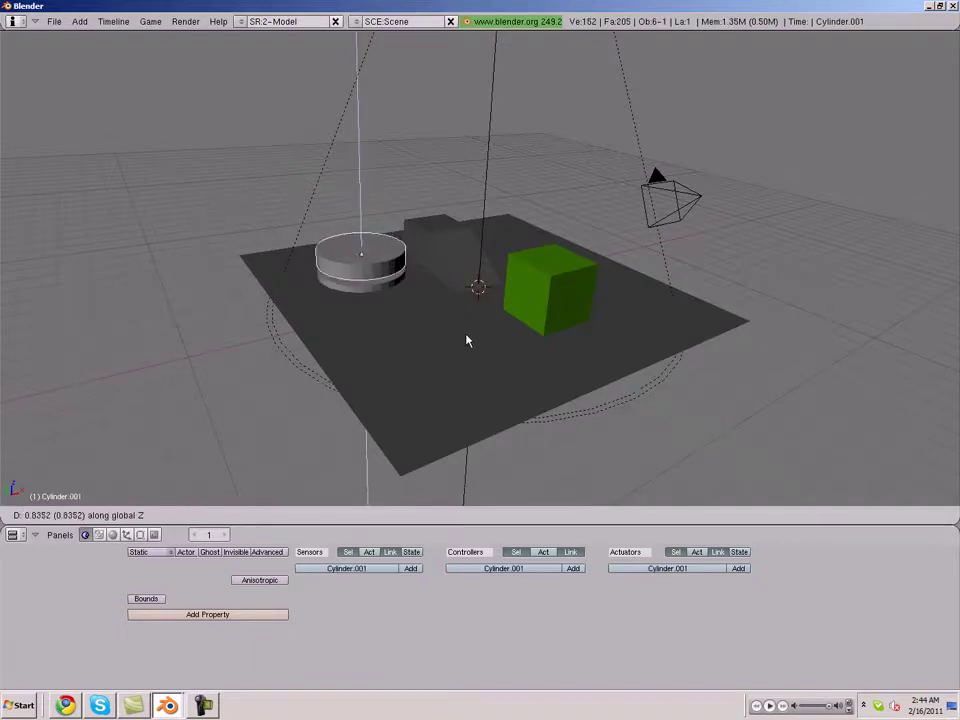
pyautogui.press('Escape')
pyautogui.press('x')
pyautogui.click(403, 360)
pyautogui.press('space')
pyautogui.press('Escape')
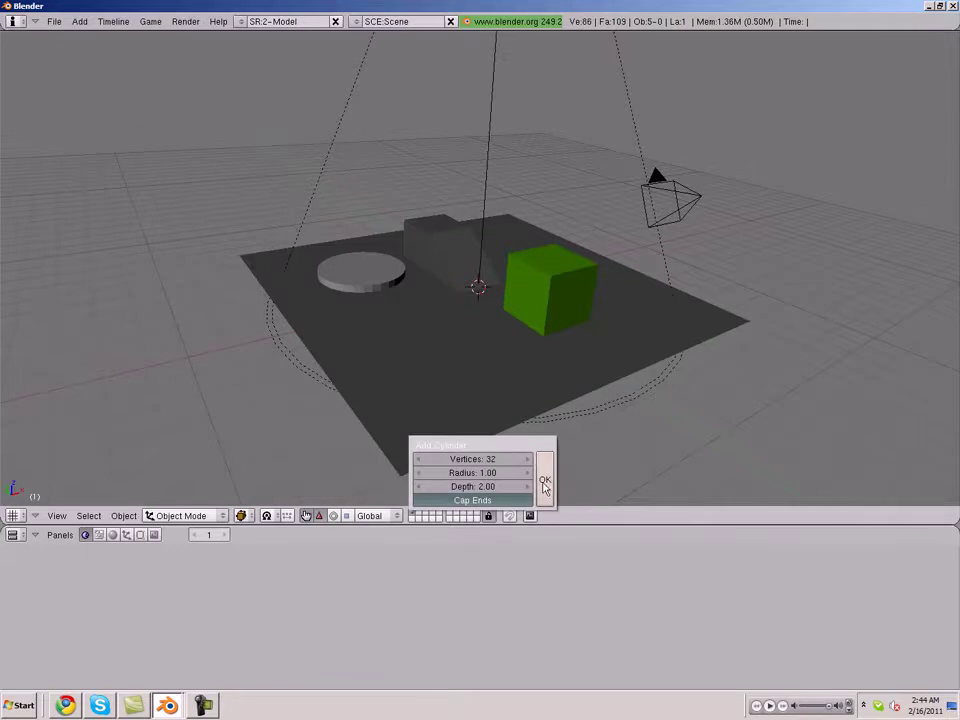
pyautogui.click(549, 482)
# Flatten the new cylinder and shift it along the Y axis
pyautogui.press('s')
pyautogui.press('z')
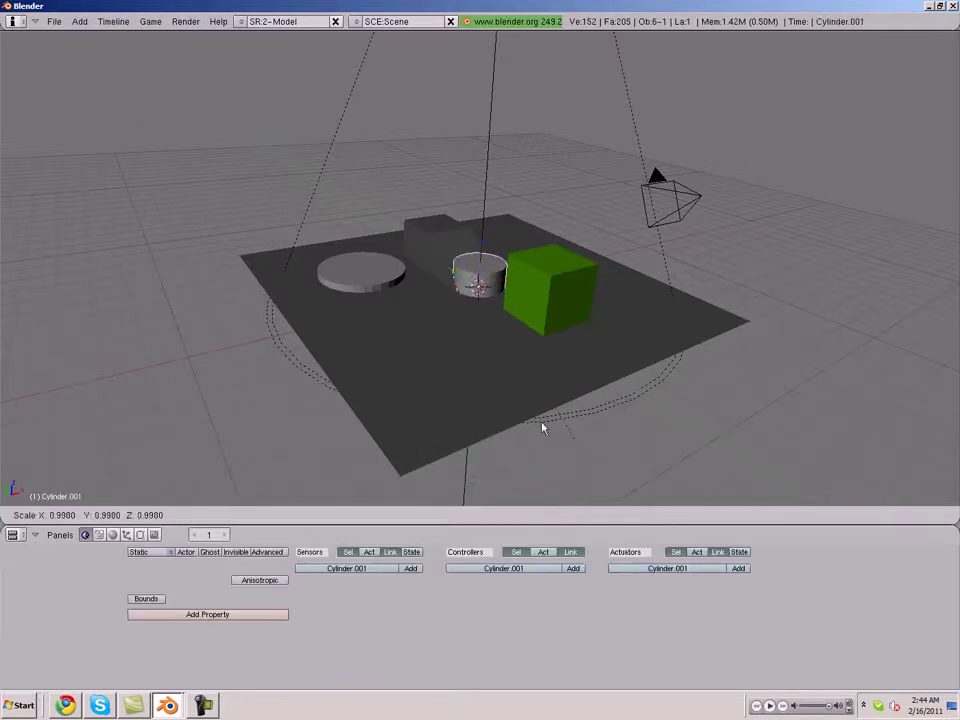
pyautogui.click(500, 350)
pyautogui.press('s')
pyautogui.press('z')
pyautogui.click(600, 420)
pyautogui.press('g')
pyautogui.press('y')
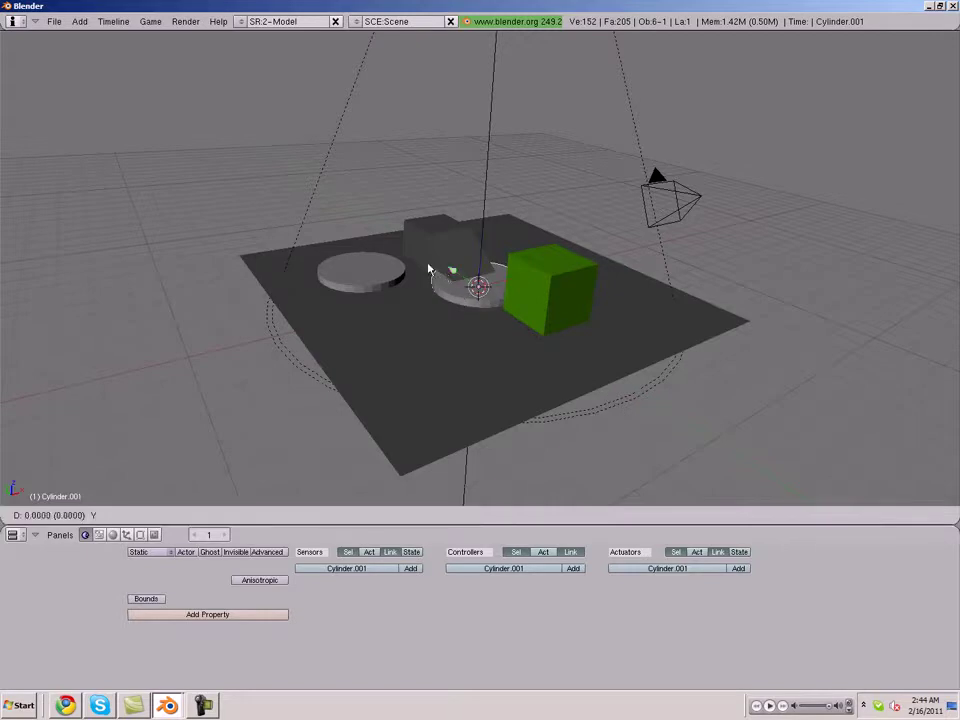
pyautogui.click(378, 235)
# In top view, place the new cylinder over the first disc and resize its width
pyautogui.press('KP_7')
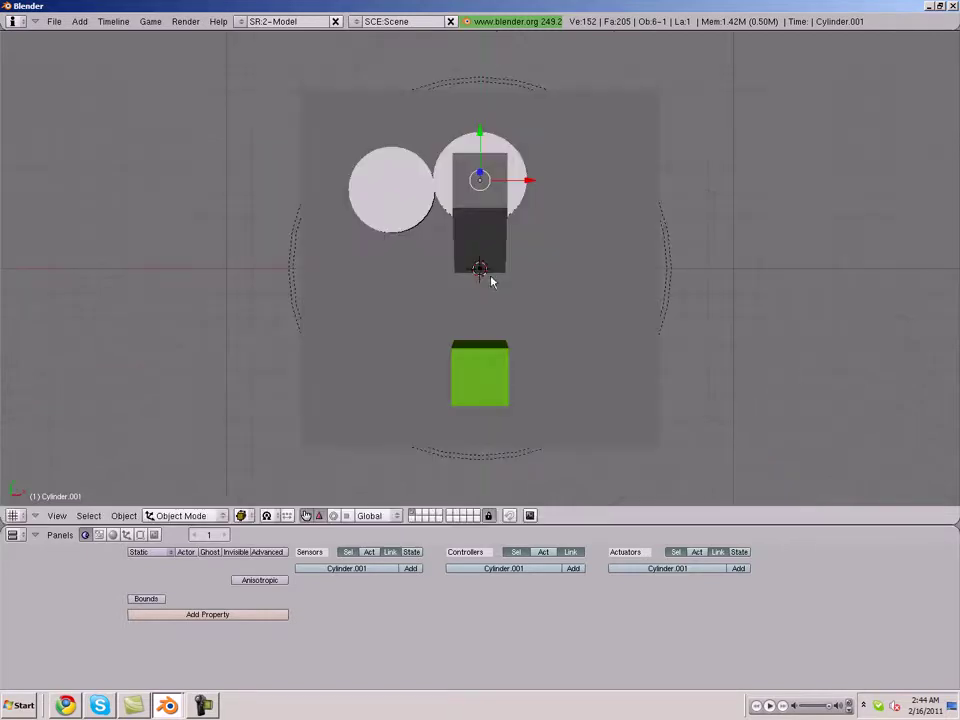
pyautogui.press('g')
pyautogui.click(412, 301)
pyautogui.press('s')
pyautogui.click(401, 242)
pyautogui.moveTo(401, 242)
pyautogui.mouseDown(button='middle')
pyautogui.moveTo(591, 307)
pyautogui.moveTo(399, 232)
pyautogui.mouseUp(button='middle')
# Rescale the stacked cylinder's height into a thin upper tier
pyautogui.press('s')
pyautogui.press('z')
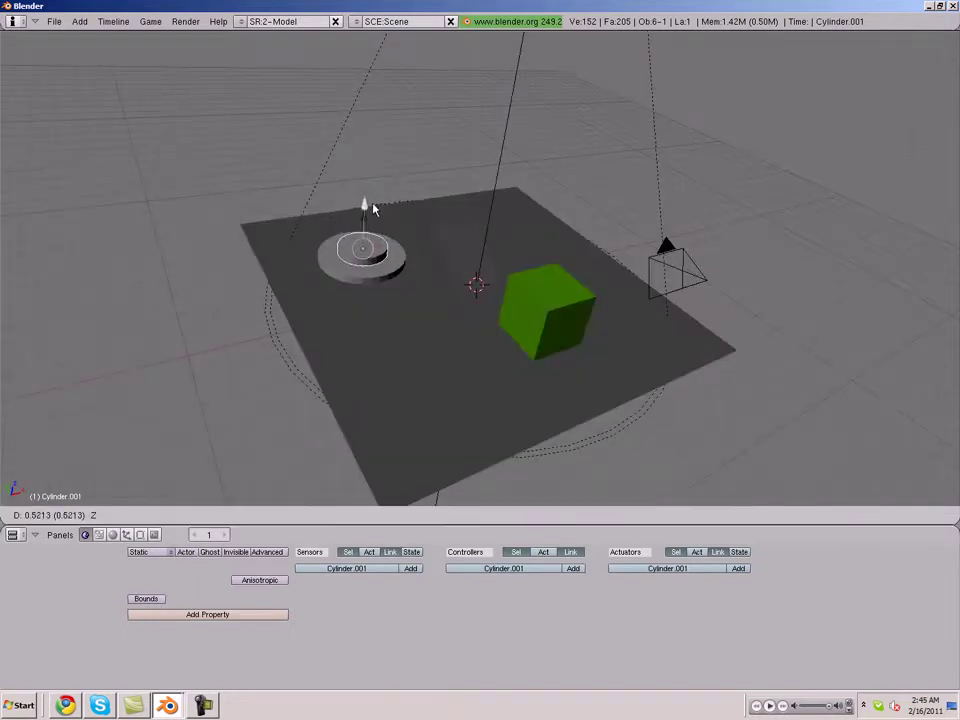
pyautogui.click(374, 204)
pyautogui.press('s')
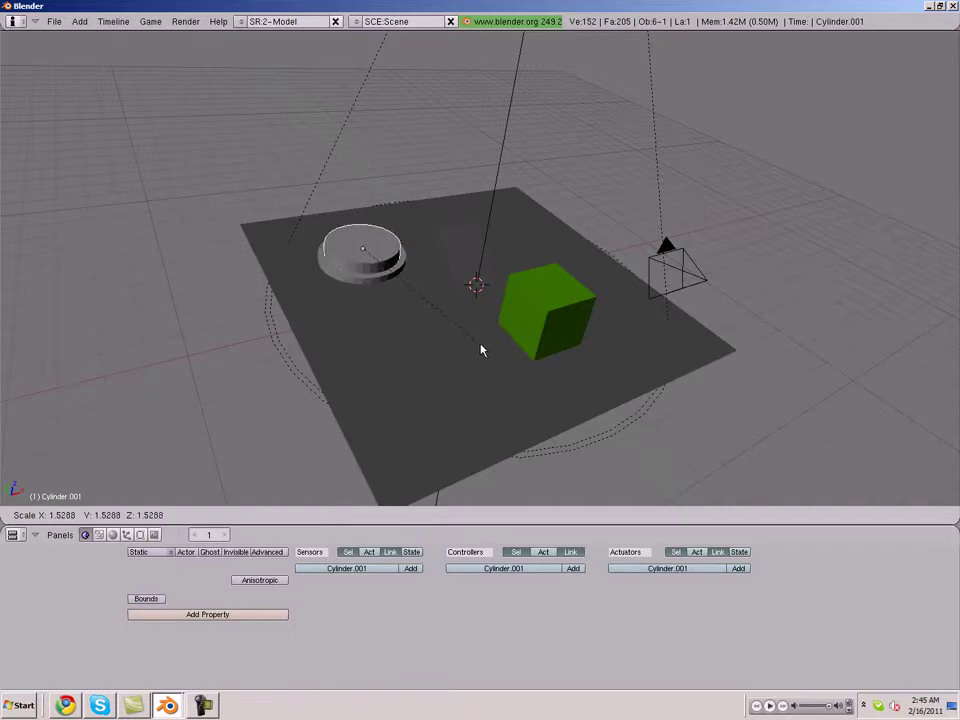
pyautogui.press('z')
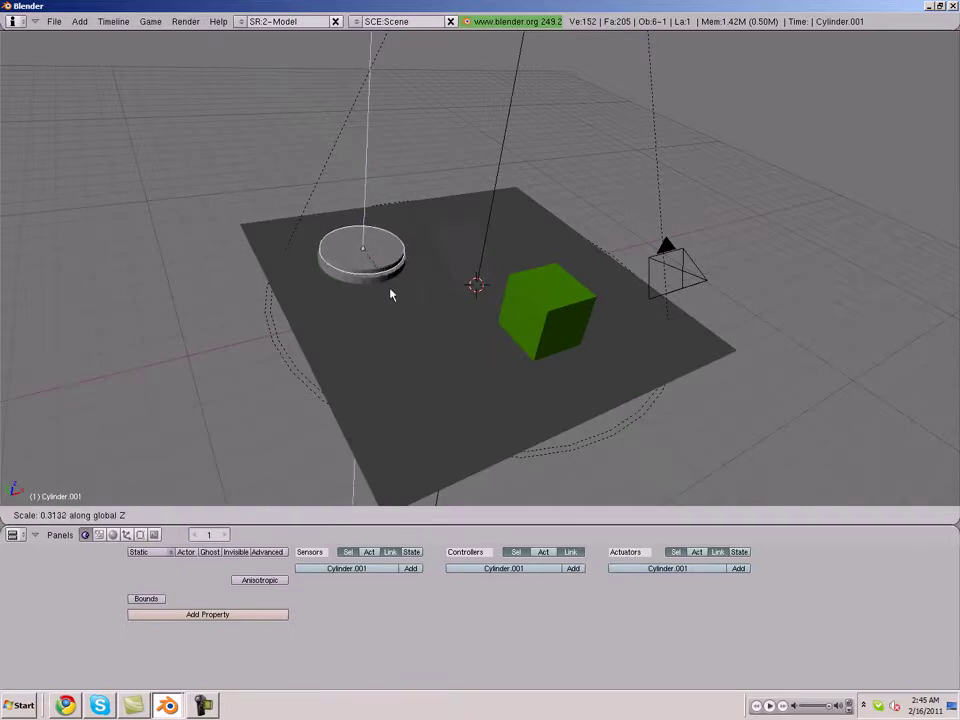
pyautogui.click(390, 289)
pyautogui.moveTo(390, 289)
pyautogui.mouseDown(button='middle')
pyautogui.moveTo(471, 343)
pyautogui.moveTo(407, 311)
pyautogui.moveTo(455, 341)
pyautogui.mouseUp(button='middle')
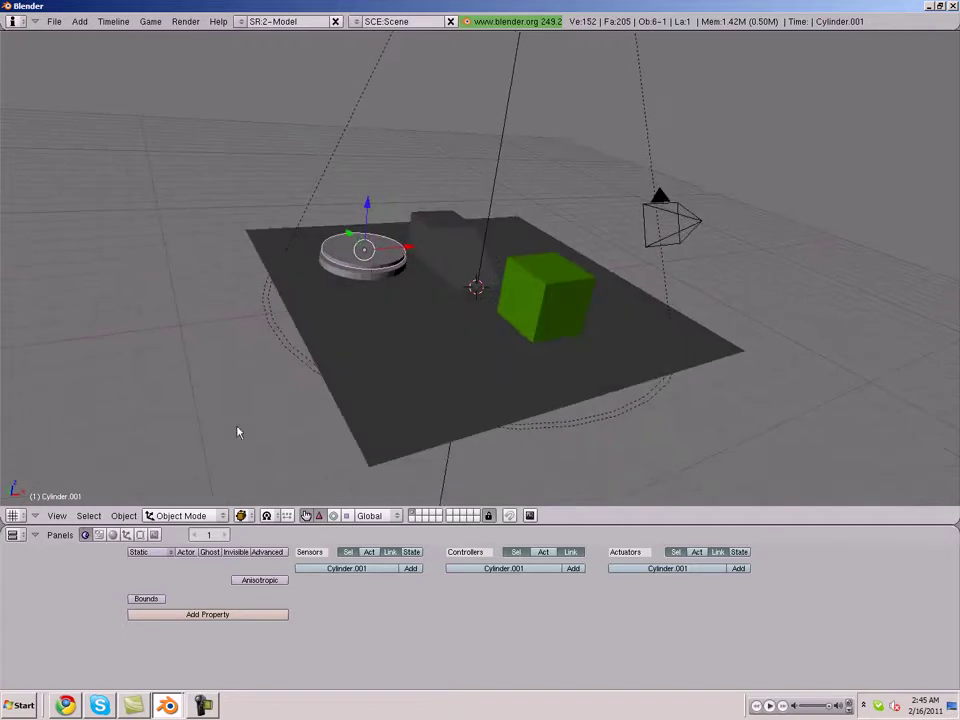
pyautogui.moveTo(396, 583)
pyautogui.mouseDown(button='middle')
pyautogui.moveTo(453, 606)
pyautogui.moveTo(373, 600)
pyautogui.mouseUp(button='middle')
# Add a sensor, controller and motion actuator to the springboard cylinder
pyautogui.click(438, 569)
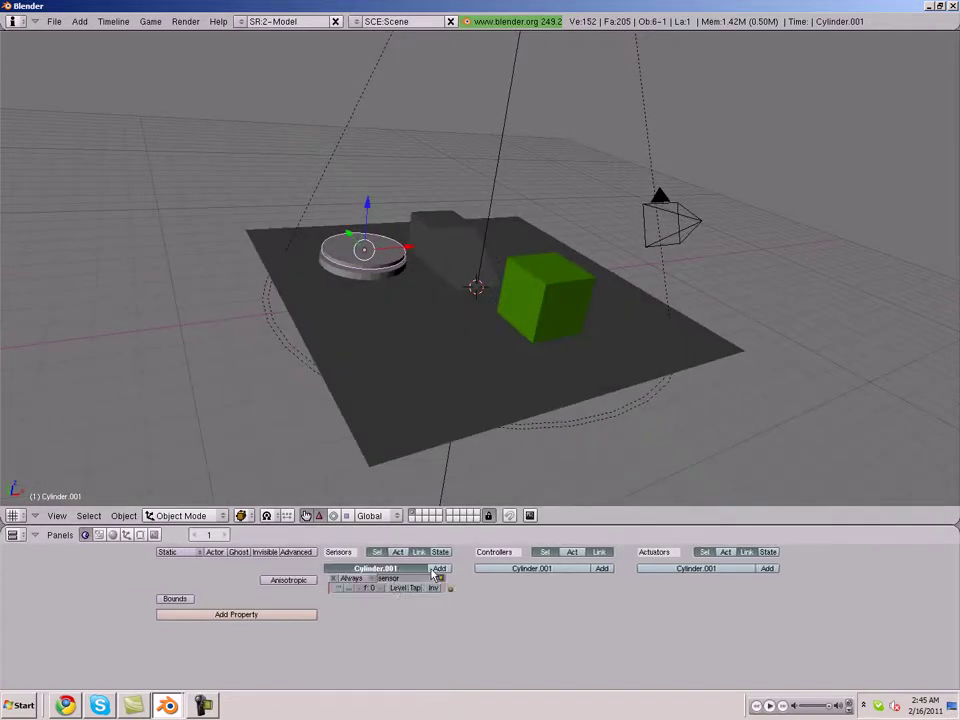
pyautogui.click(602, 568)
pyautogui.click(766, 569)
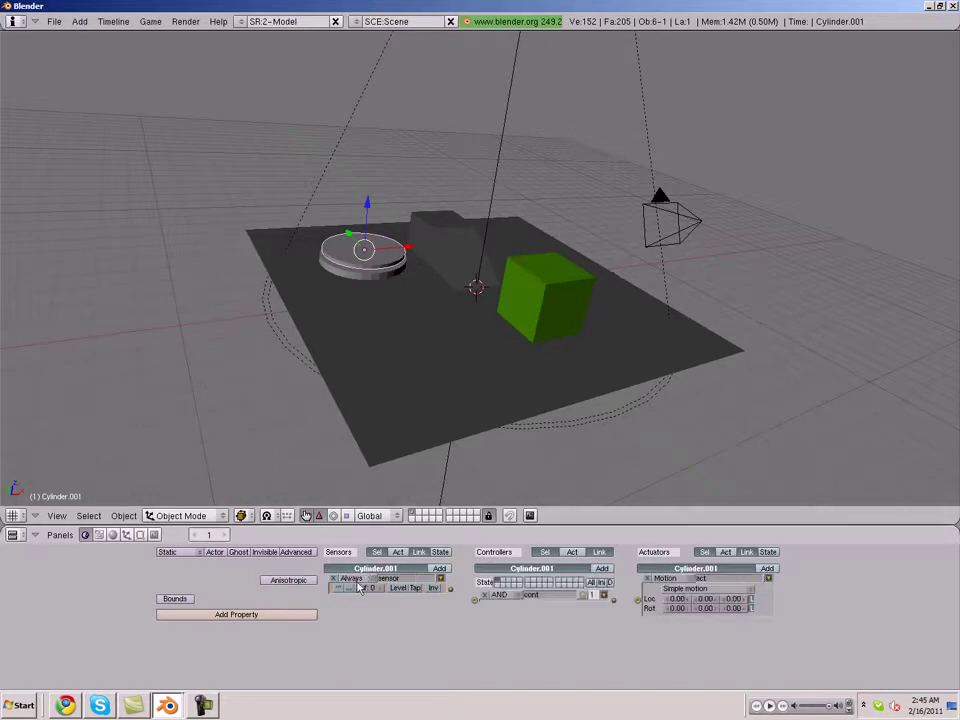
pyautogui.moveTo(424, 332); pyautogui.dragTo(391, 287, button='middle')
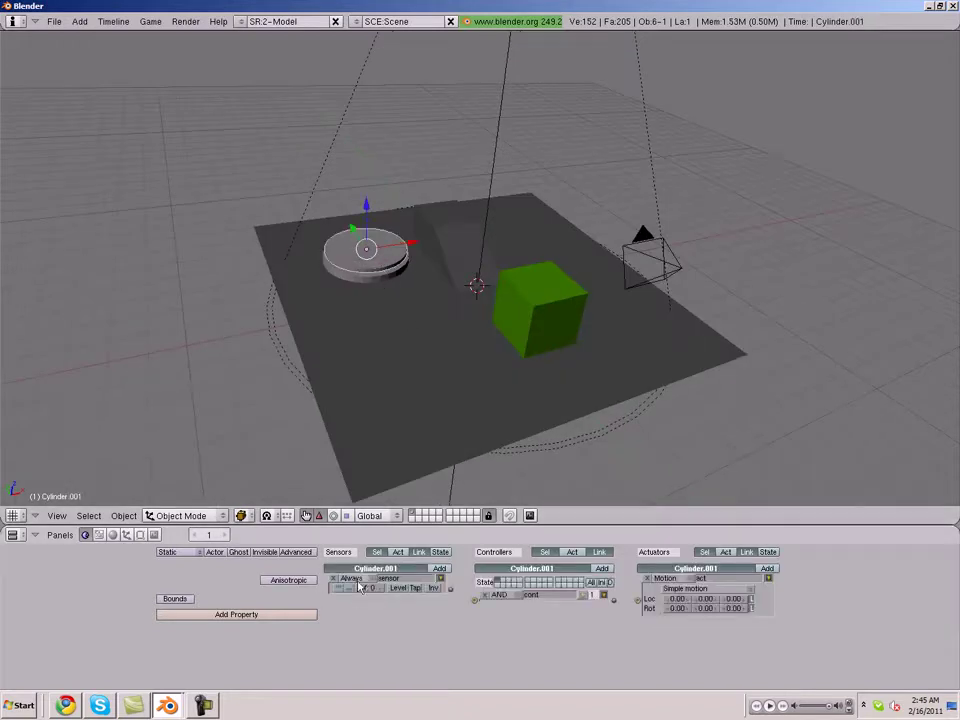
# Change the cylinder's sensor to Collision and reselect the green player cube
pyautogui.click(355, 580)
pyautogui.click(355, 580)
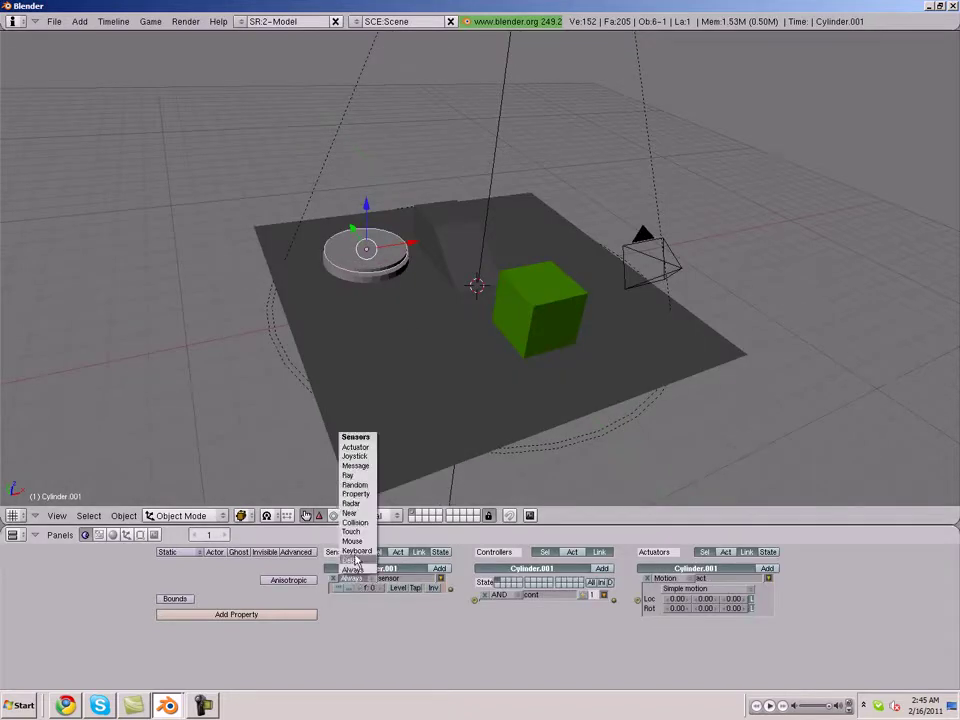
pyautogui.click(355, 522)
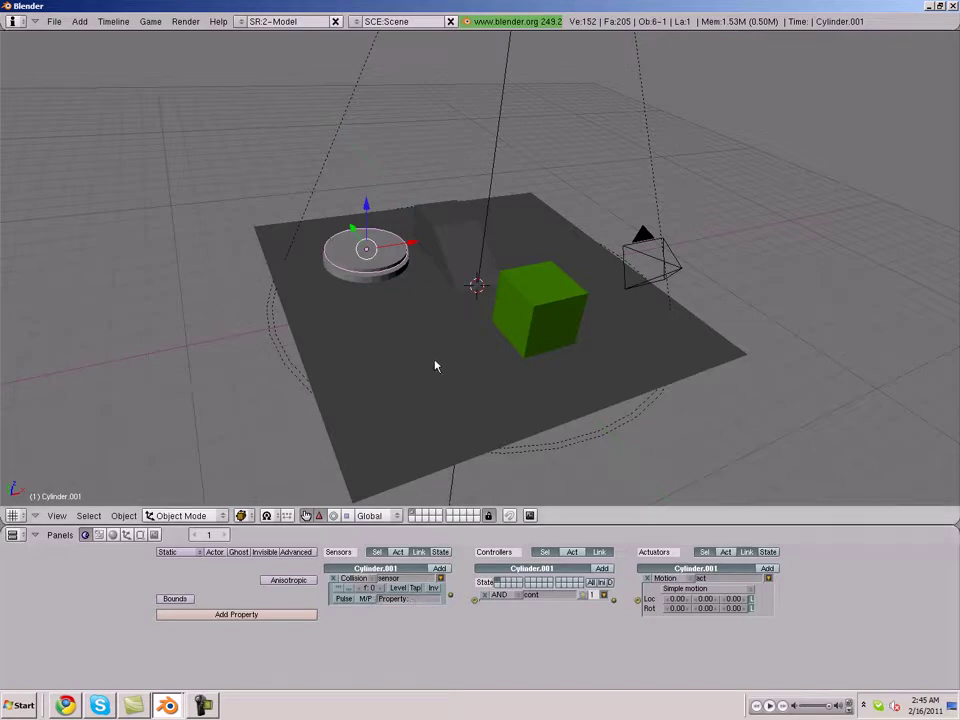
pyautogui.rightClick(537, 334)
pyautogui.moveTo(331, 592); pyautogui.dragTo(285, 592, button='middle')
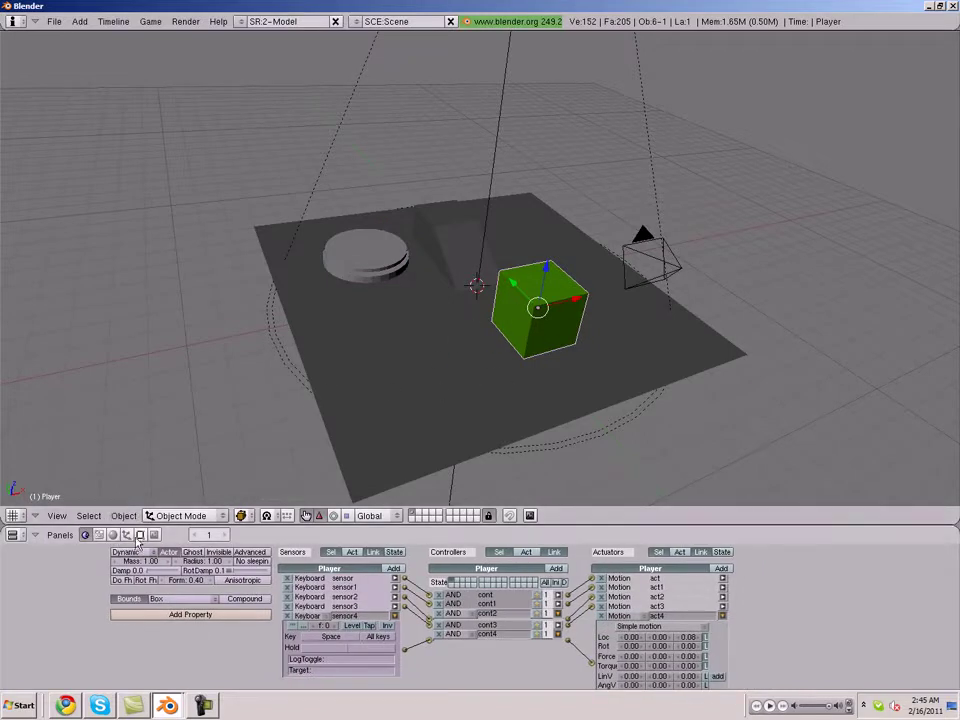
# Add a 'springboard' property to the player and set the cylinder's Collision sensor to detect it
pyautogui.click(166, 617)
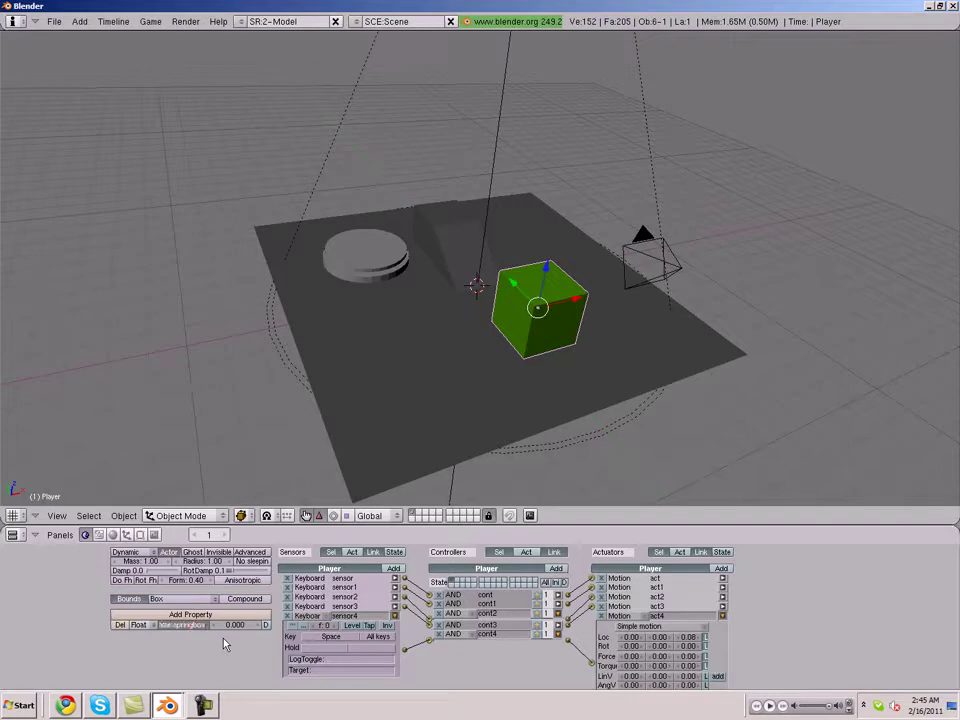
pyautogui.write('ard')
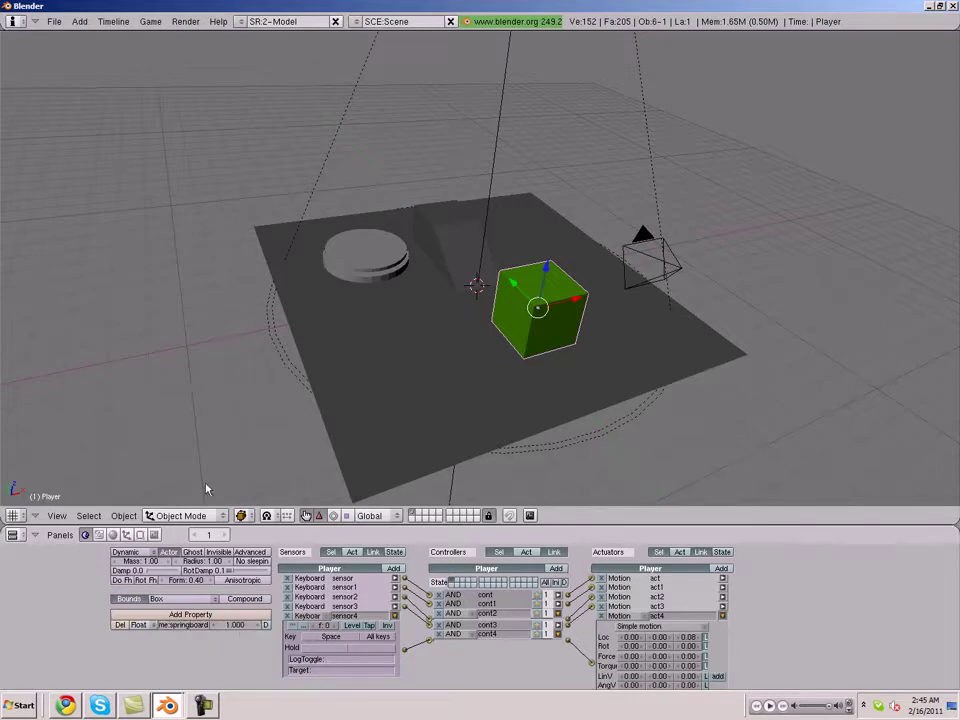
pyautogui.rightClick(366, 262)
pyautogui.write('springboard')
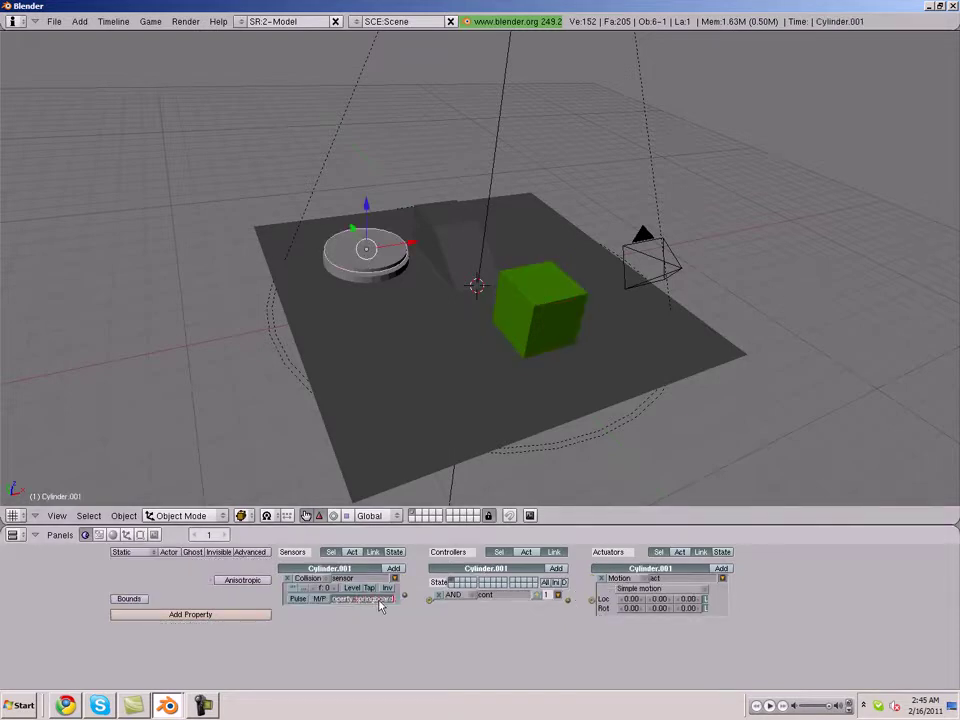
pyautogui.press('Return')
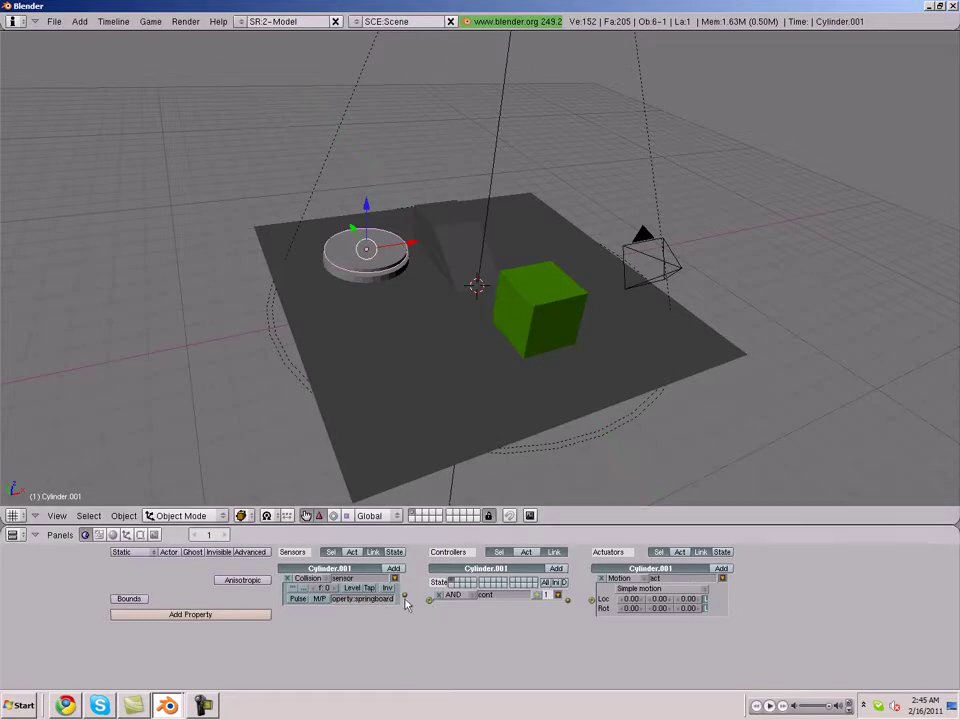
# Wire the collision sensor through the AND controller to the motion actuator
pyautogui.moveTo(406, 597); pyautogui.dragTo(430, 601)
pyautogui.moveTo(568, 599); pyautogui.dragTo(593, 601)
pyautogui.rightClick(8, 411)
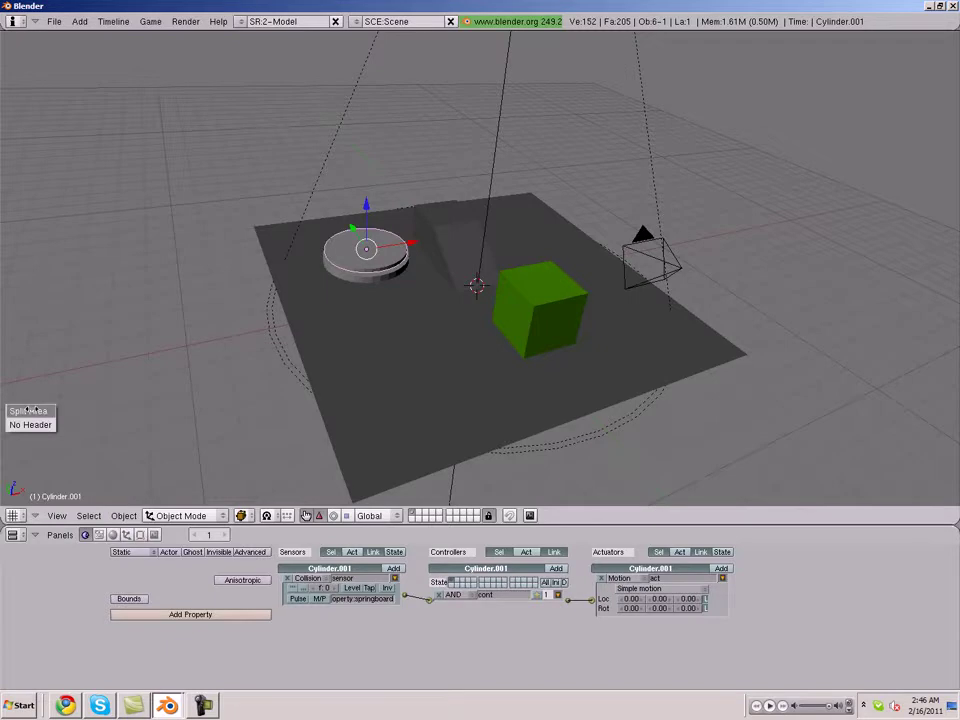
# Split the 3D view and turn the lower part into a small Timeline
pyautogui.click(28, 411)
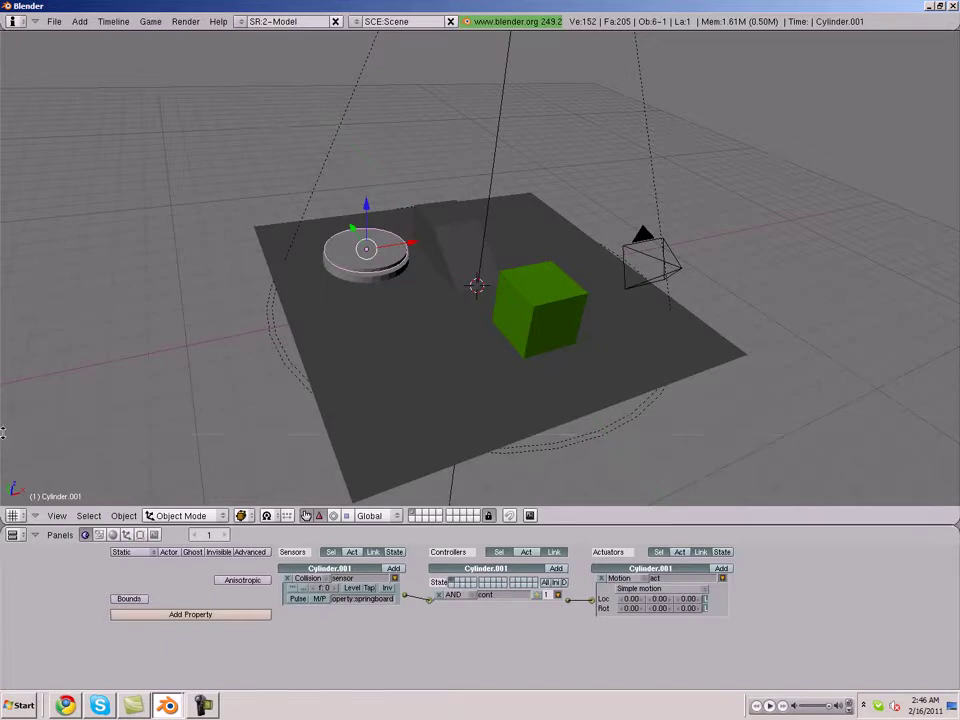
pyautogui.click(6, 435)
pyautogui.click(13, 515)
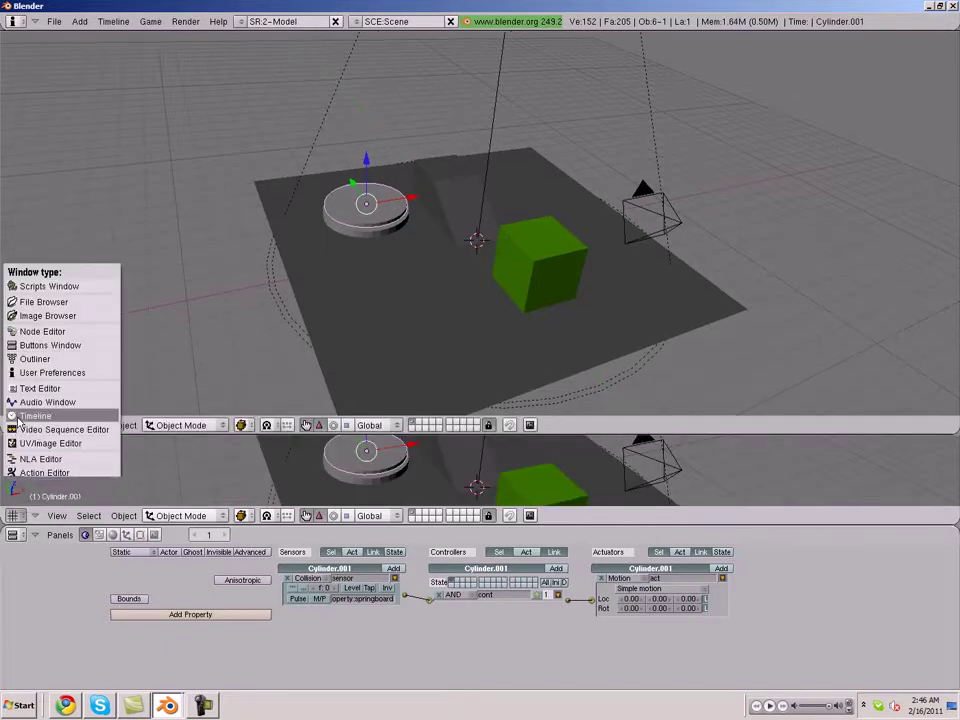
pyautogui.click(19, 416)
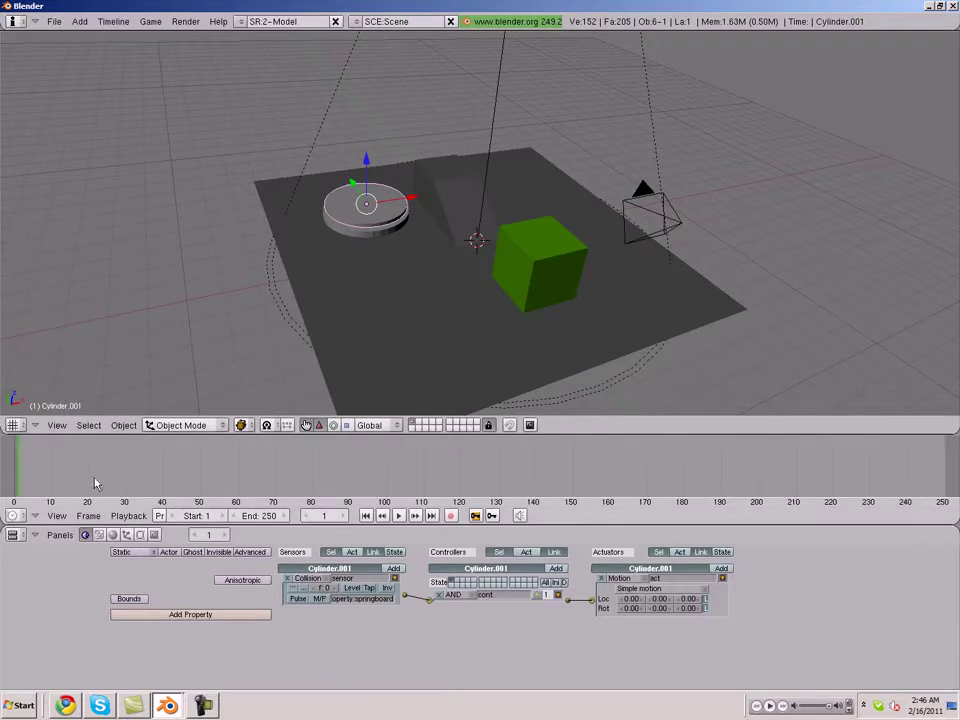
pyautogui.moveTo(160, 437); pyautogui.dragTo(156, 462)
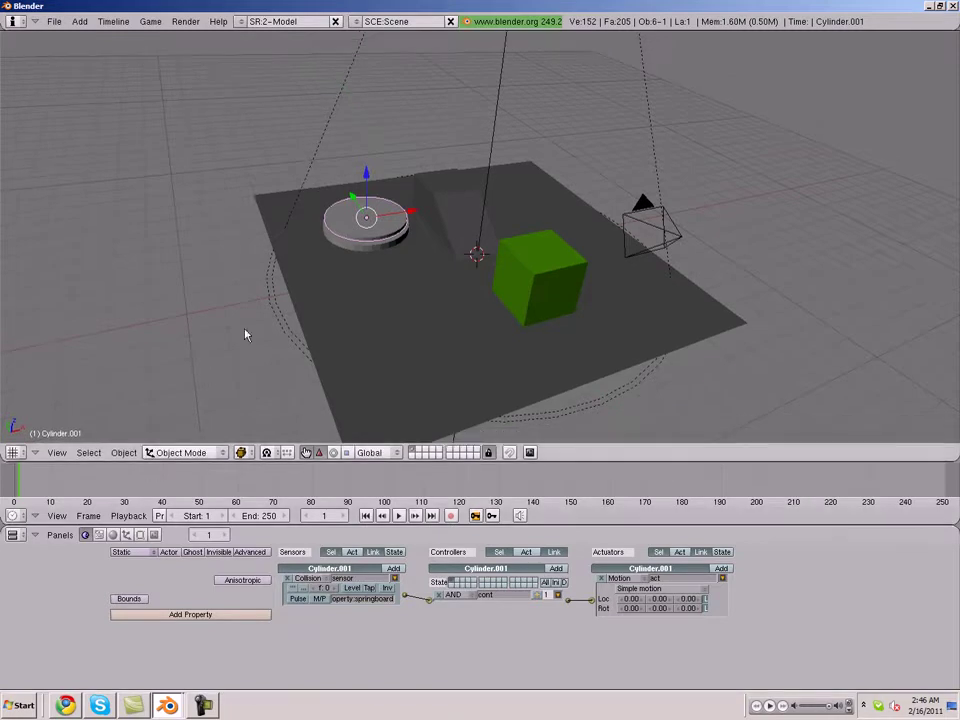
# Keyframe the cylinder at rest on frame 1 and raised on frame 8, then preview
pyautogui.press('i')
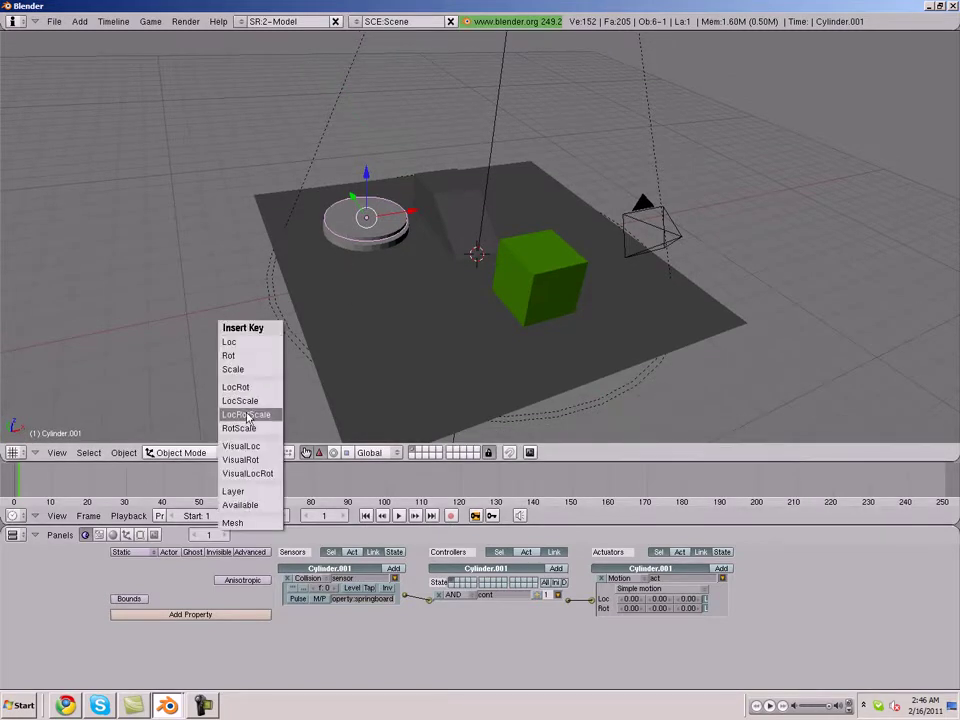
pyautogui.click(248, 418)
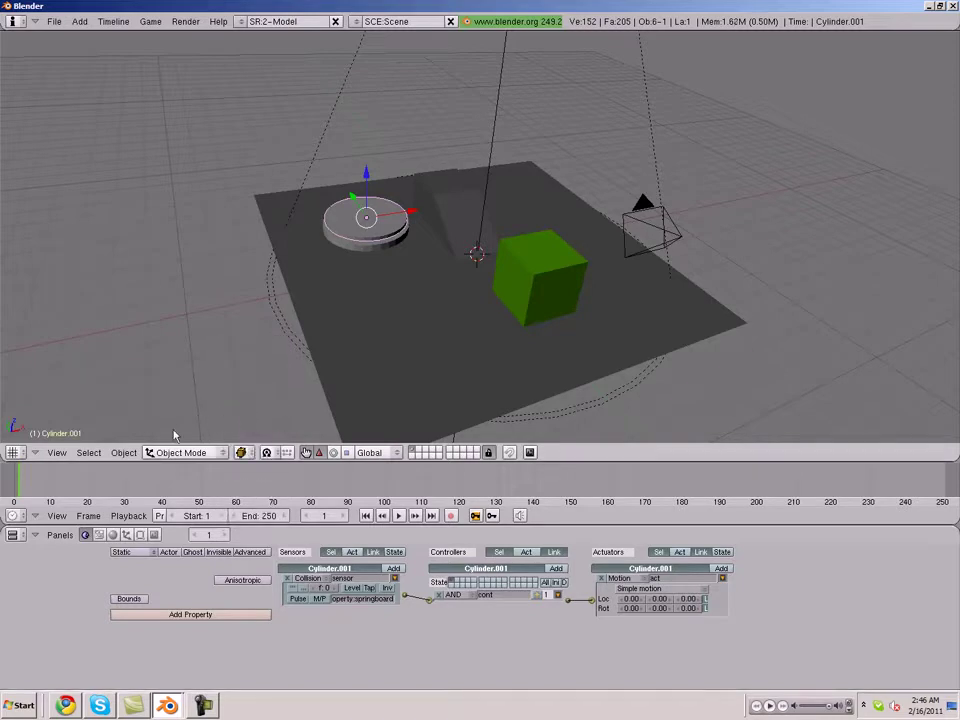
pyautogui.moveTo(90, 495)
pyautogui.mouseDown()
pyautogui.moveTo(127, 503)
pyautogui.moveTo(36, 505)
pyautogui.mouseUp()
pyautogui.moveTo(368, 185)
pyautogui.mouseDown()
pyautogui.moveTo(378, 142)
pyautogui.moveTo(366, 125)
pyautogui.mouseUp()
pyautogui.press('i')
pyautogui.click(216, 306)
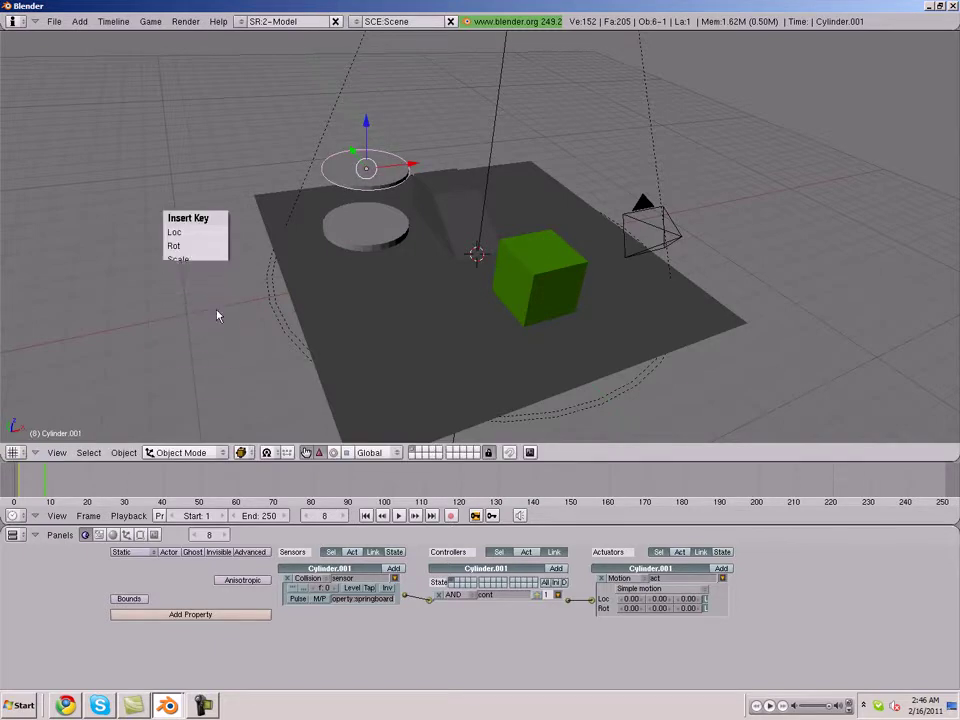
pyautogui.click(402, 517)
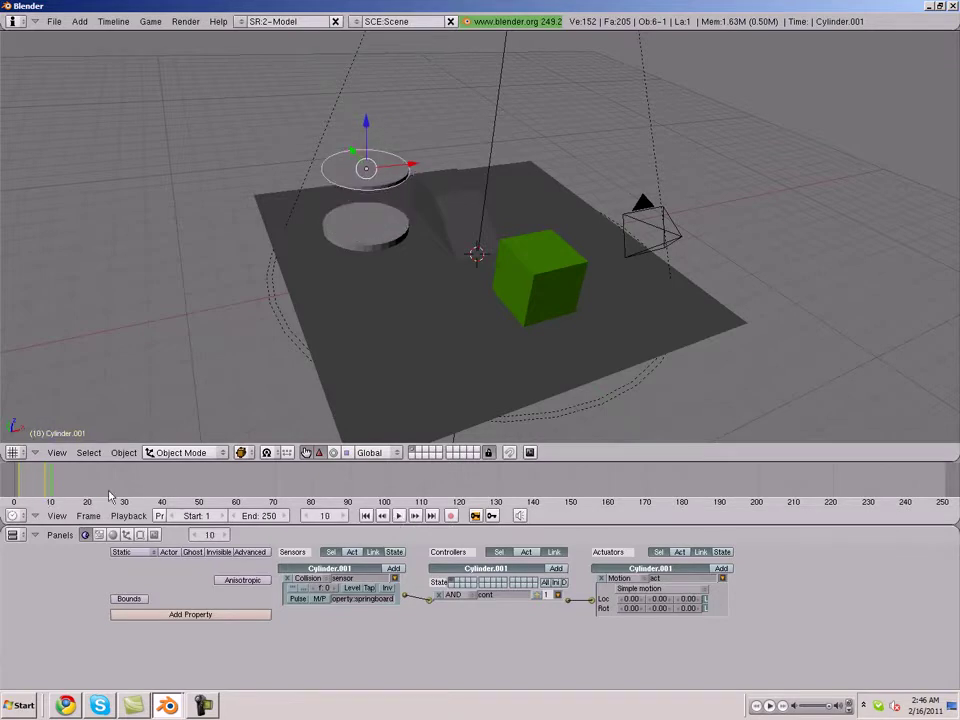
pyautogui.press('Escape')
# Add a raised keyframe at frame 4, preview the bounce, and return to frame 1
pyautogui.moveTo(43, 492); pyautogui.dragTo(29, 488)
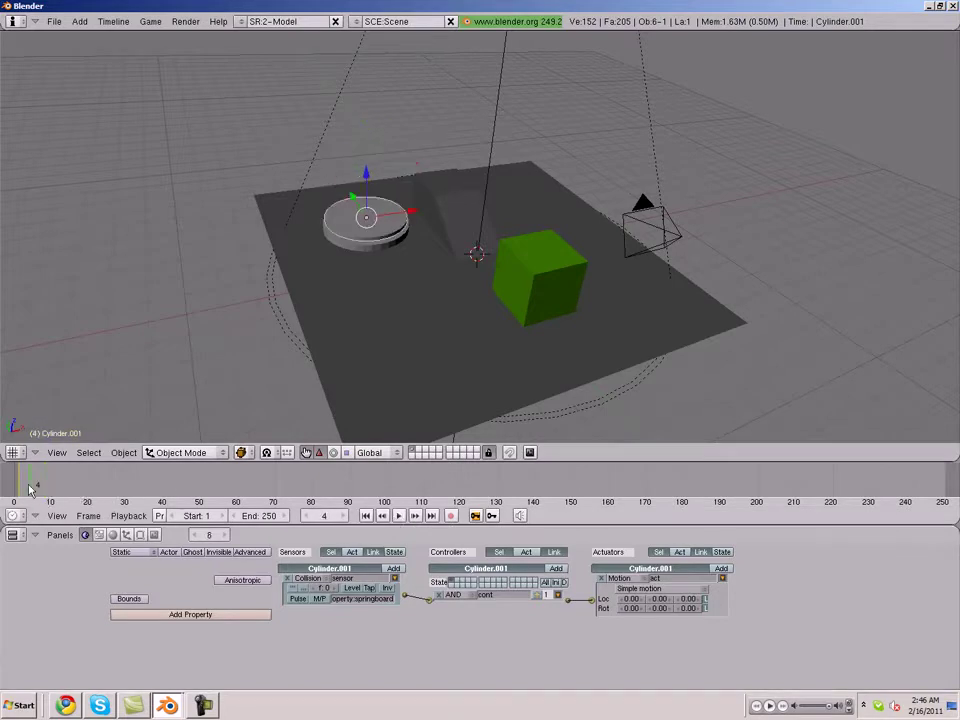
pyautogui.moveTo(366, 174); pyautogui.dragTo(371, 148)
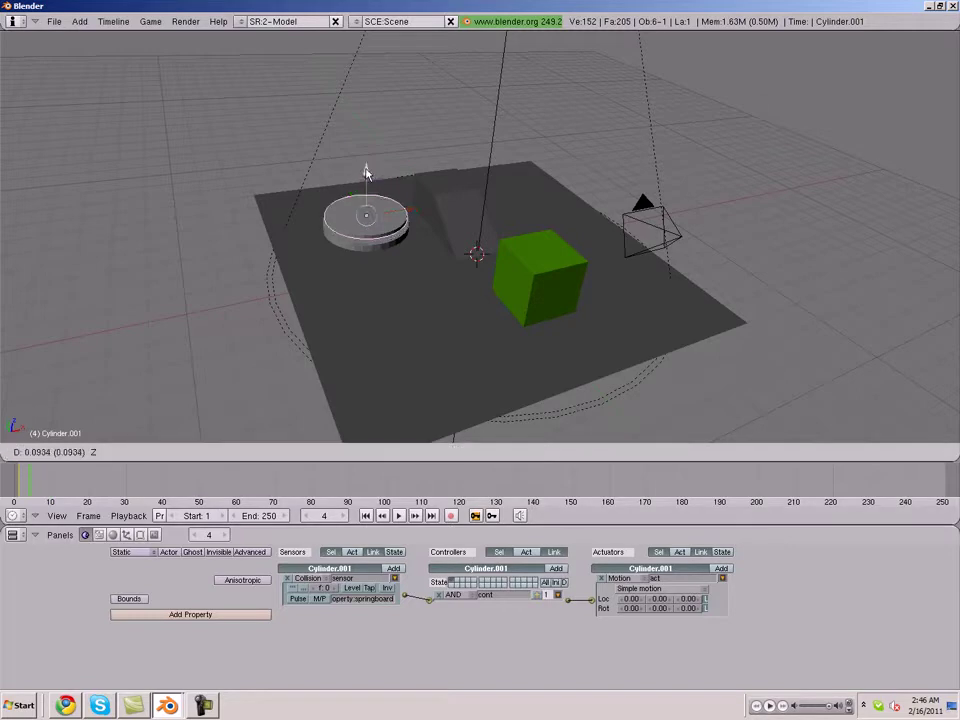
pyautogui.press('i')
pyautogui.click(375, 146)
pyautogui.click(400, 516)
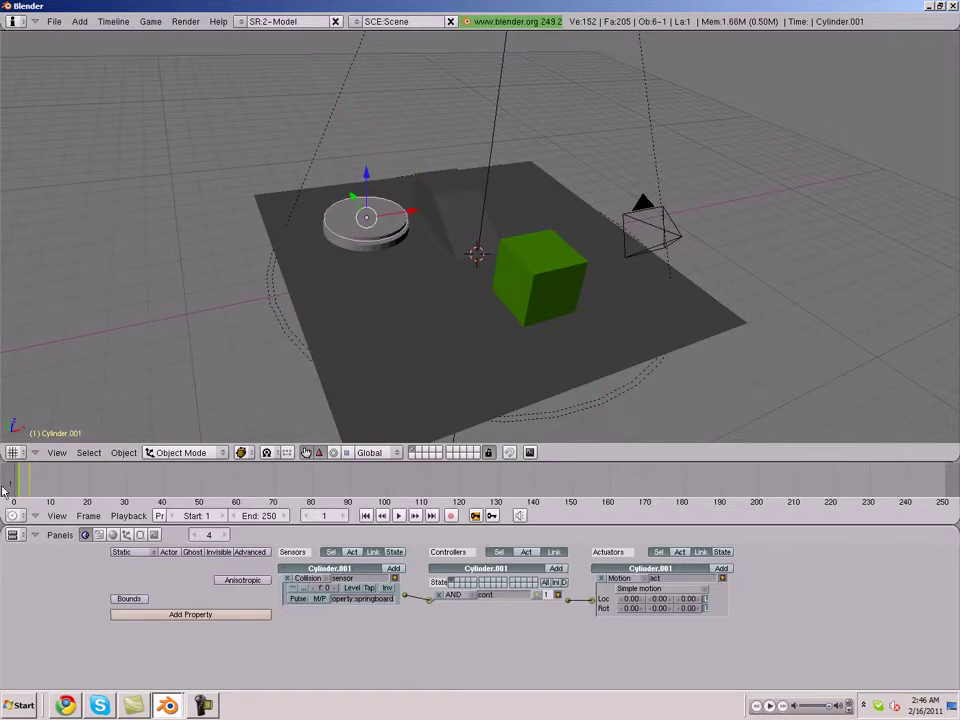
pyautogui.click(401, 516)
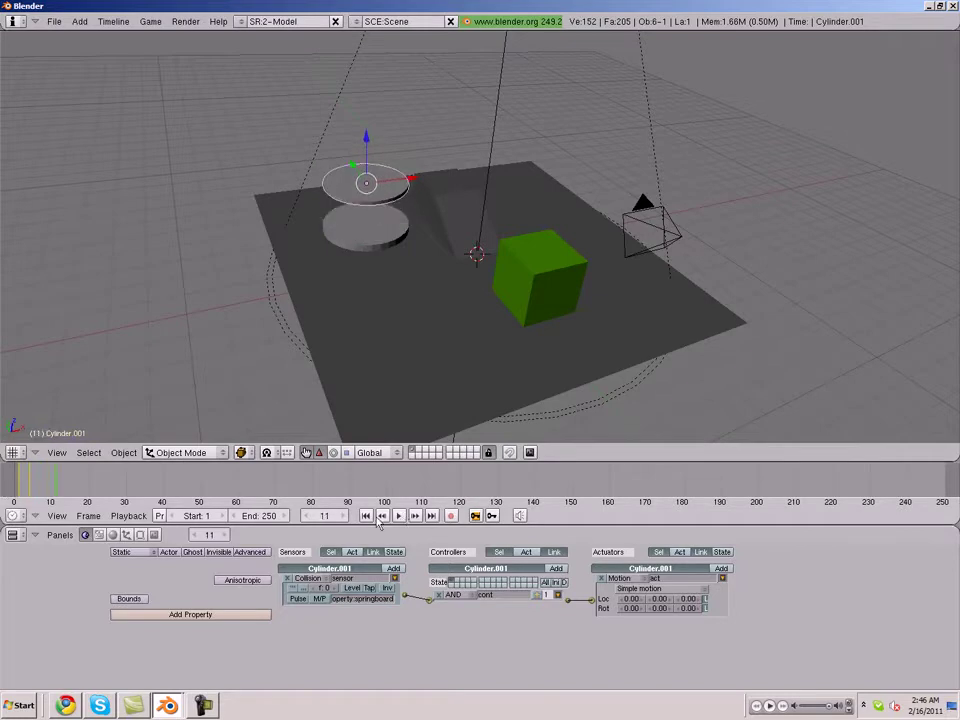
pyautogui.click(2, 482)
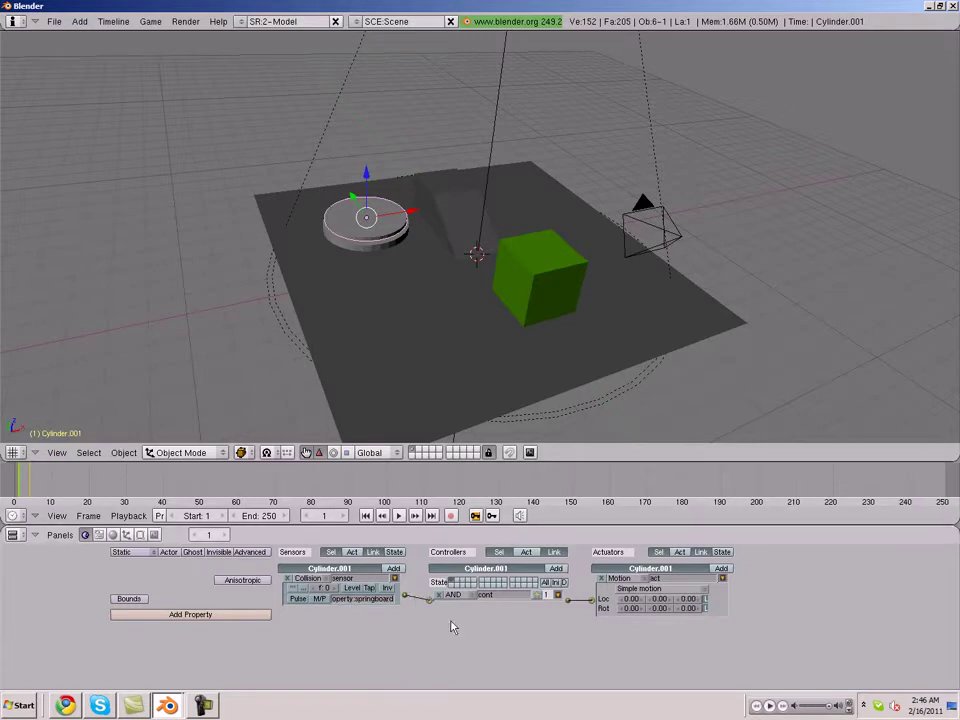
# Change the cylinder's actuator to Ipo in Play mode with end frame 4
pyautogui.click(627, 580)
pyautogui.click(618, 541)
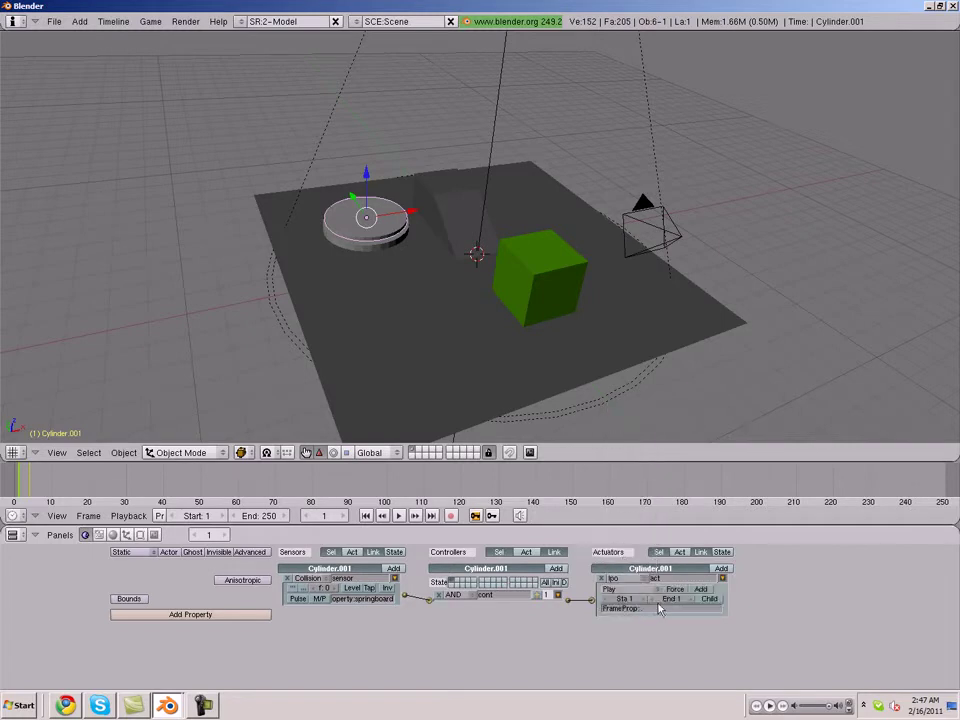
pyautogui.click(670, 600)
pyautogui.write('4')
pyautogui.press('Return')
pyautogui.click(633, 592)
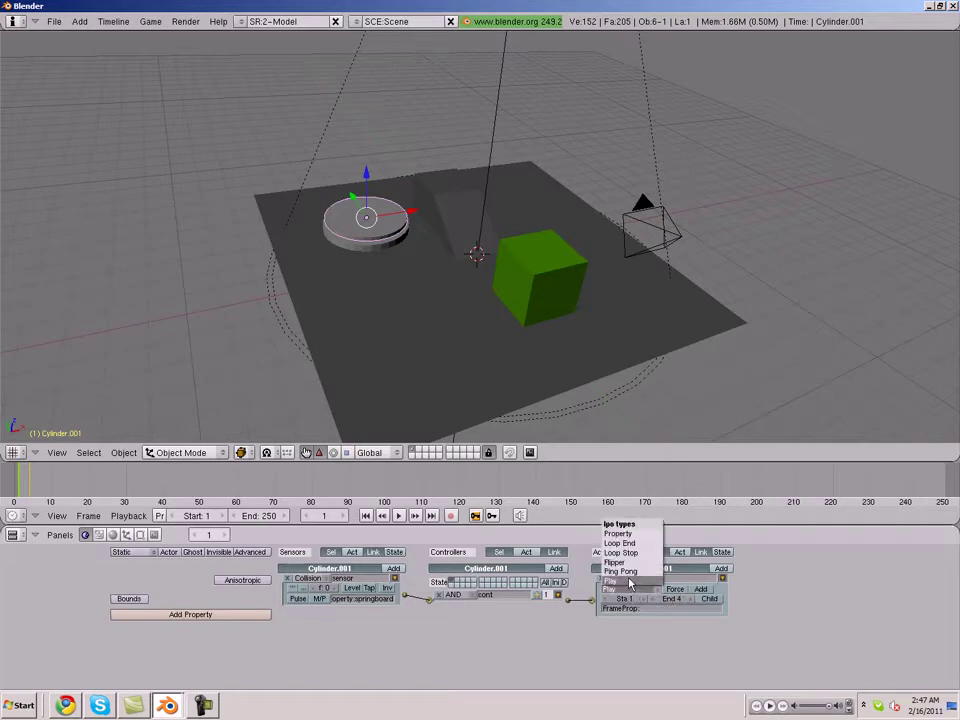
pyautogui.click(629, 582)
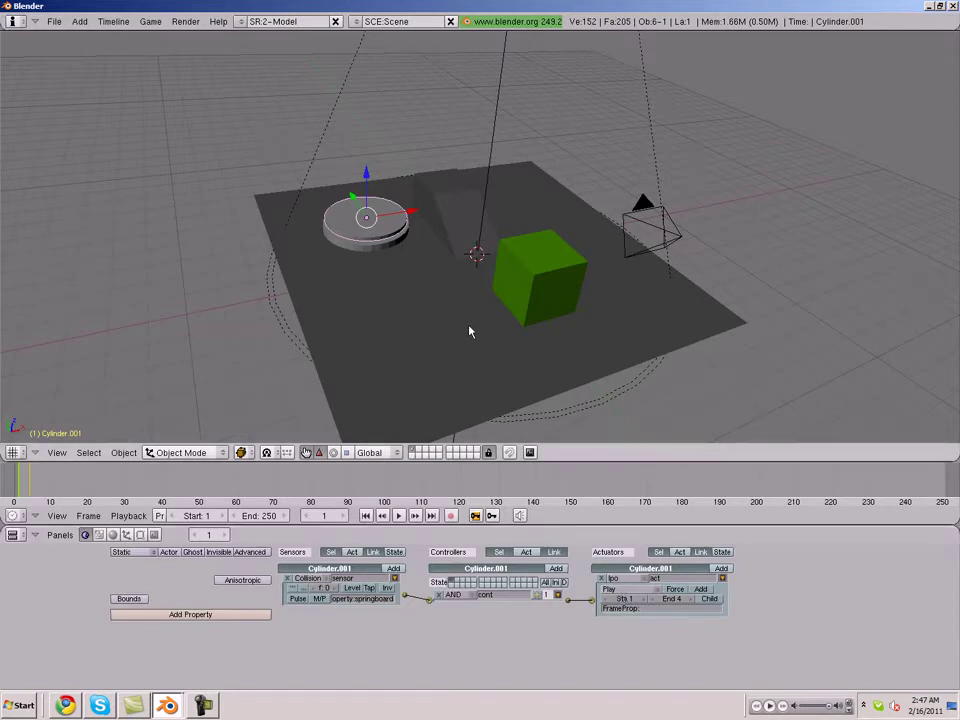
# Switch to the camera view, run the game, then stop it with Esc
pyautogui.press('KP_0')
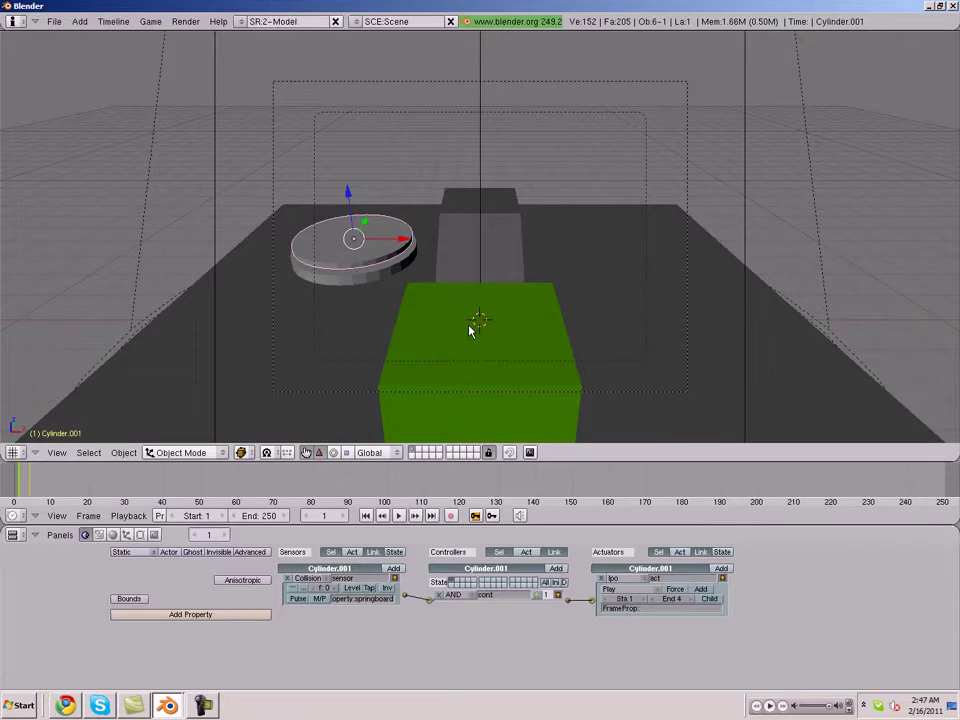
pyautogui.press('p')
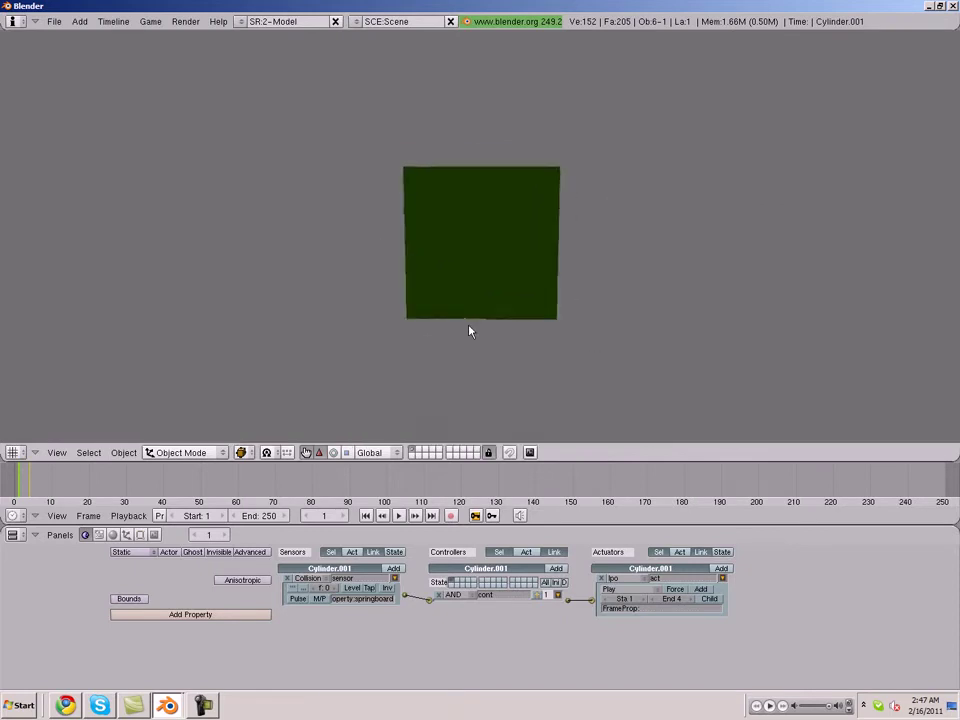
pyautogui.press('Escape')
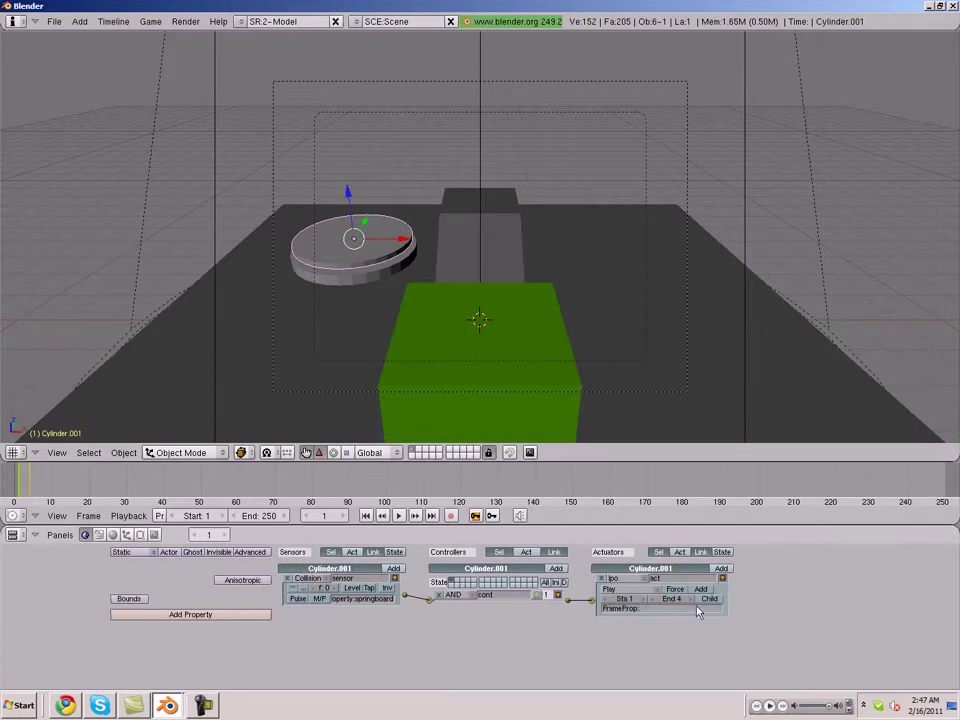
# Switch the Ipo actuator's play mode to Flipper and run the game
pyautogui.click(612, 589)
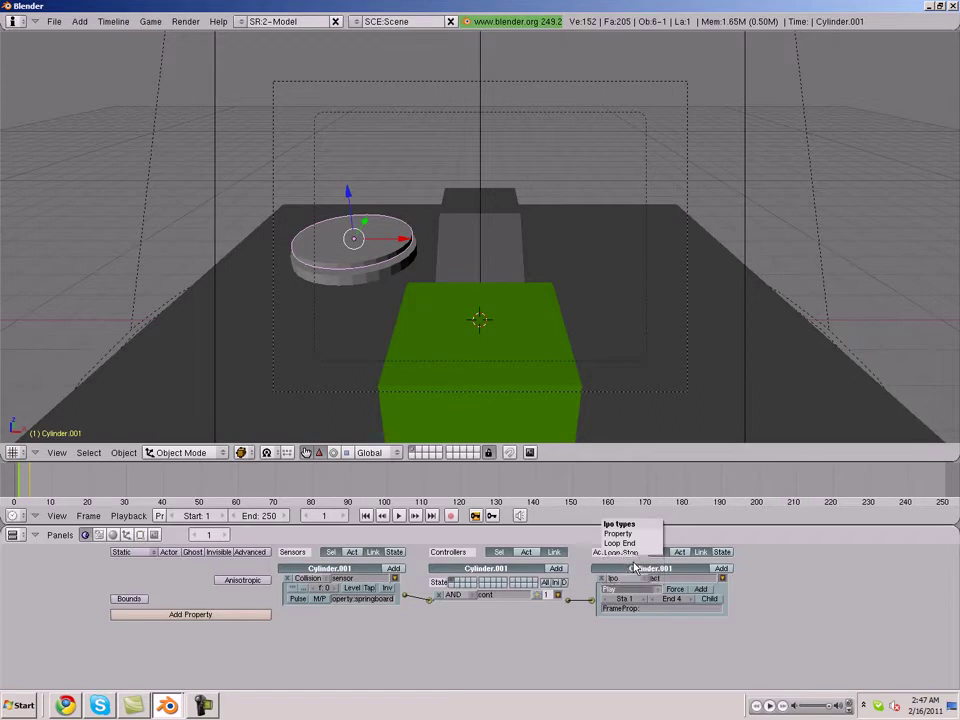
pyautogui.click(634, 564)
pyautogui.press('p')
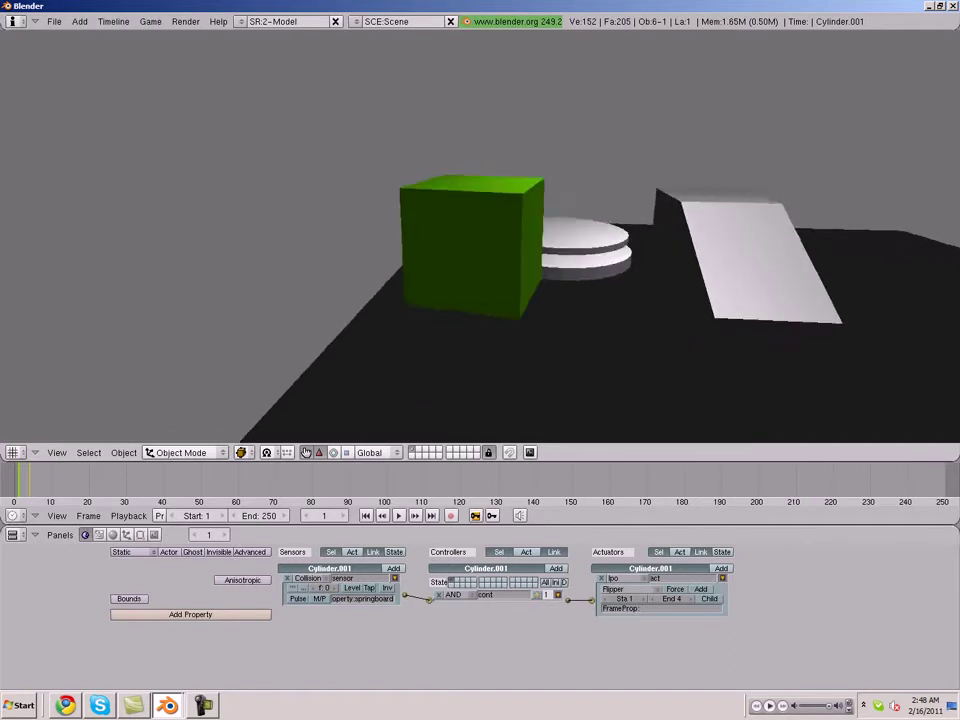
# Stop the game and give the springboard cylinder a new red material
pyautogui.press('Escape')
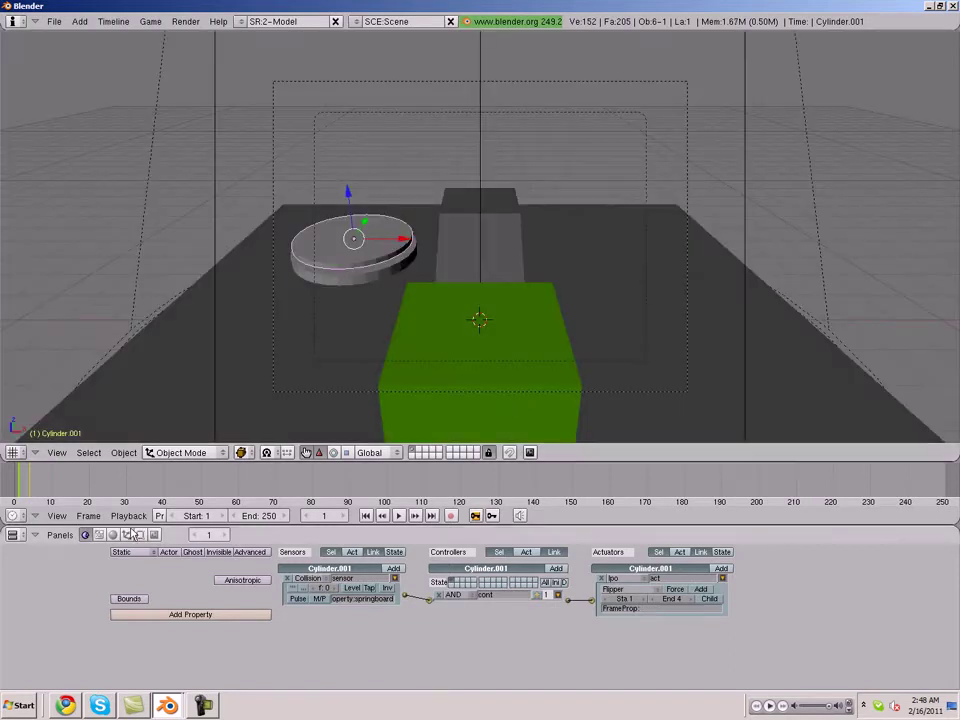
pyautogui.click(113, 535)
pyautogui.click(299, 575)
pyautogui.click(282, 613)
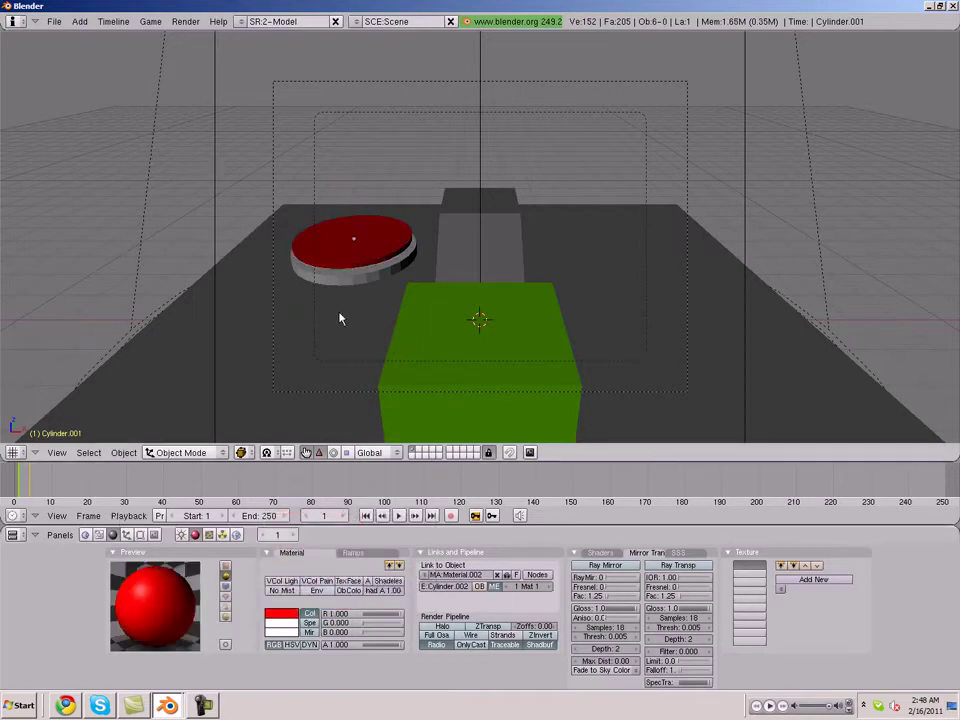
# Accidentally join the cylinder with the ground plane, then undo the join
pyautogui.rightClick(314, 396)
pyautogui.rightClick(349, 281)
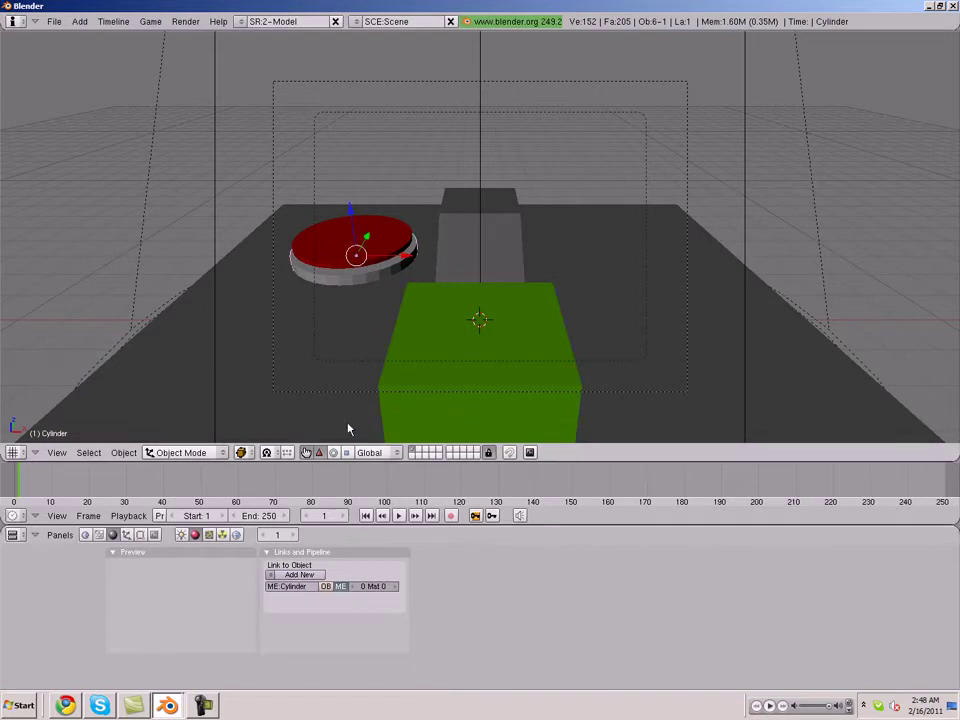
pyautogui.keyDown('shift'); pyautogui.rightClick(210, 367); pyautogui.keyUp('shift')
pyautogui.hotkey('ctrl', 'j')
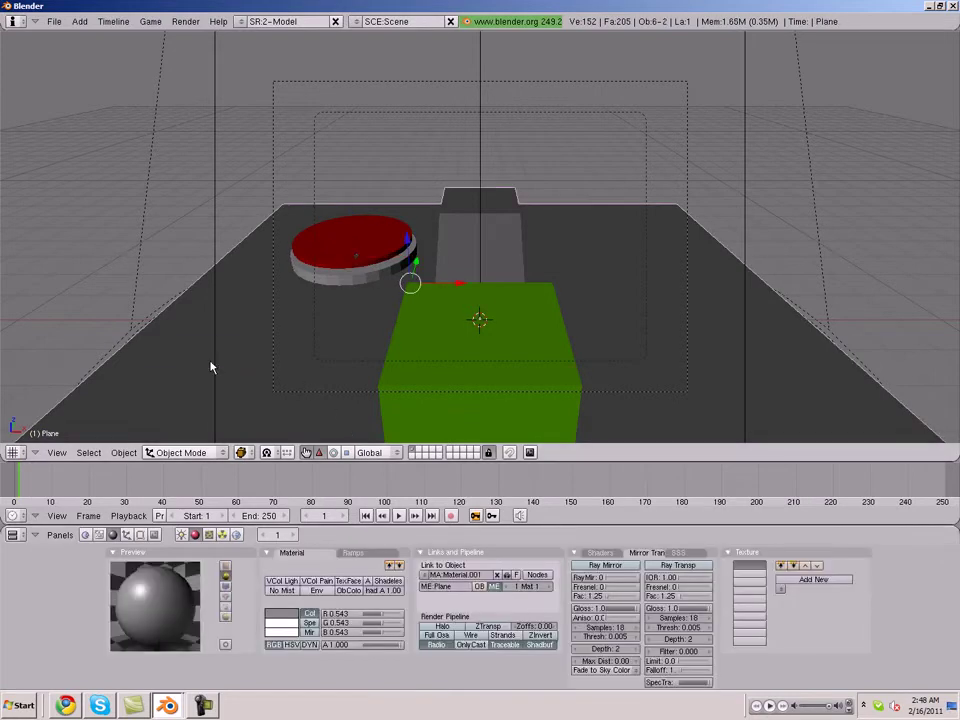
pyautogui.click(210, 365)
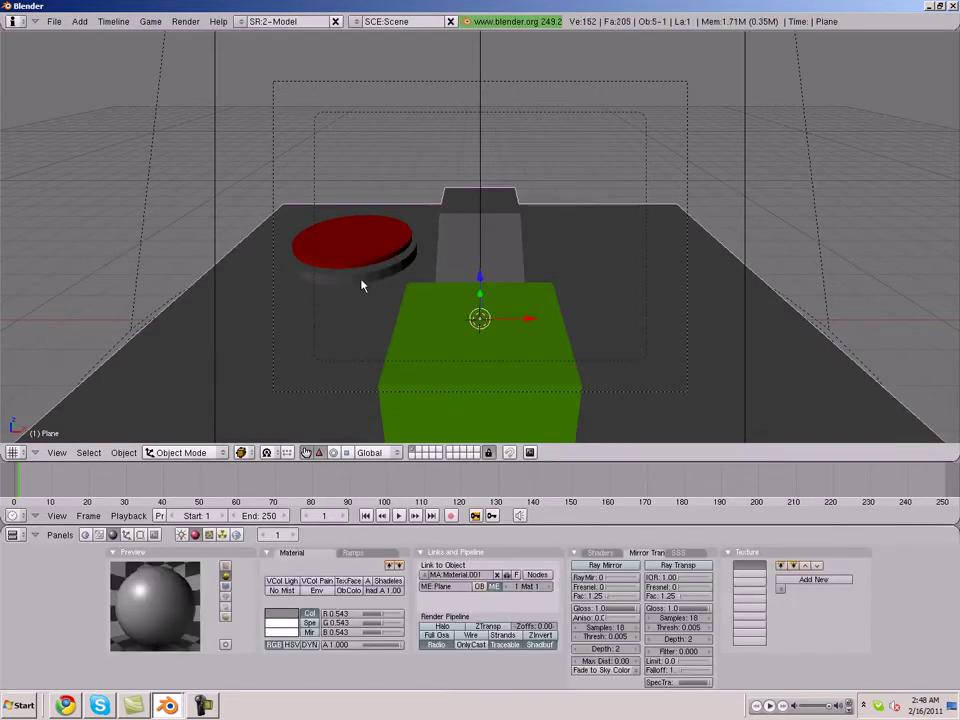
pyautogui.hotkey('ctrl', 'z')
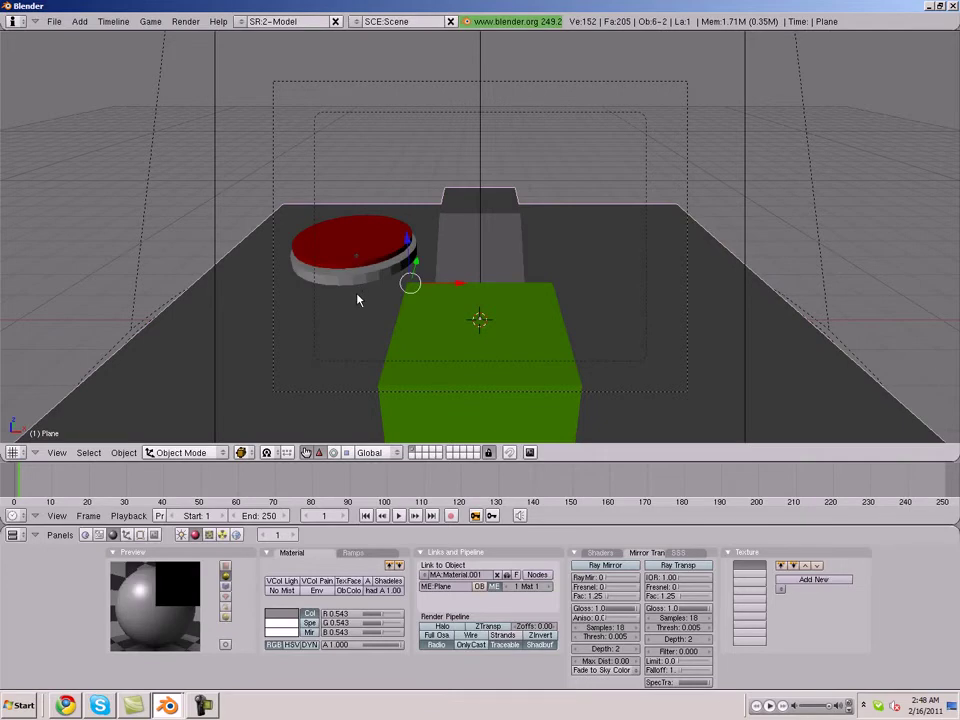
pyautogui.click(204, 706)
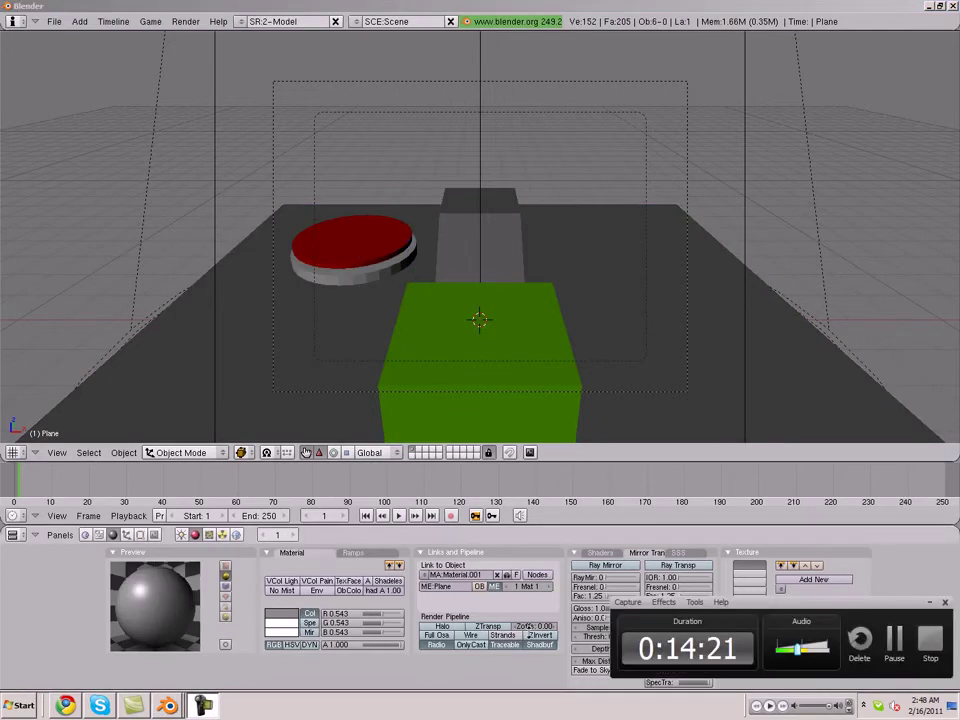